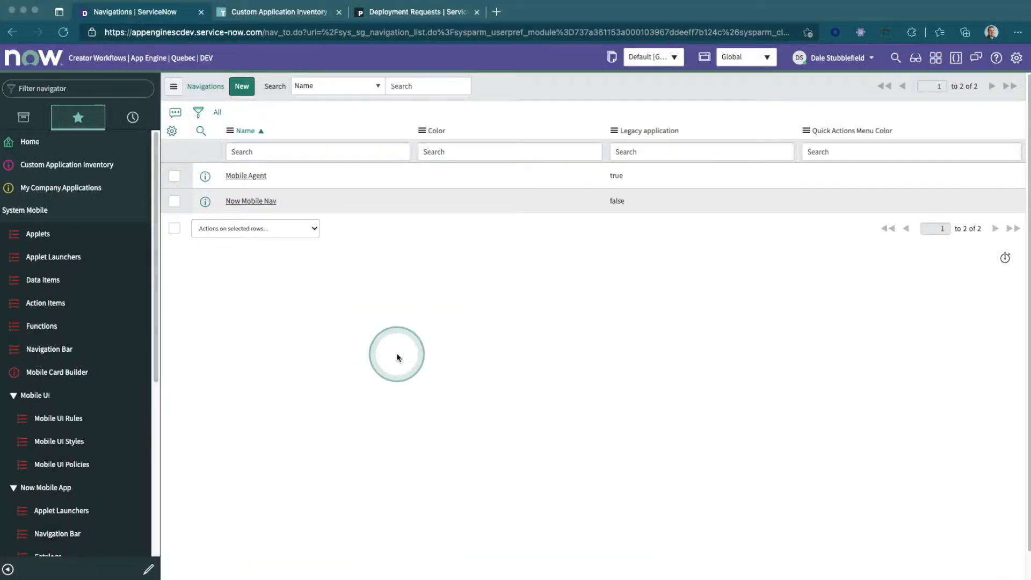
- Open App Engine Studio from the full application navigator
left_click(398, 358)
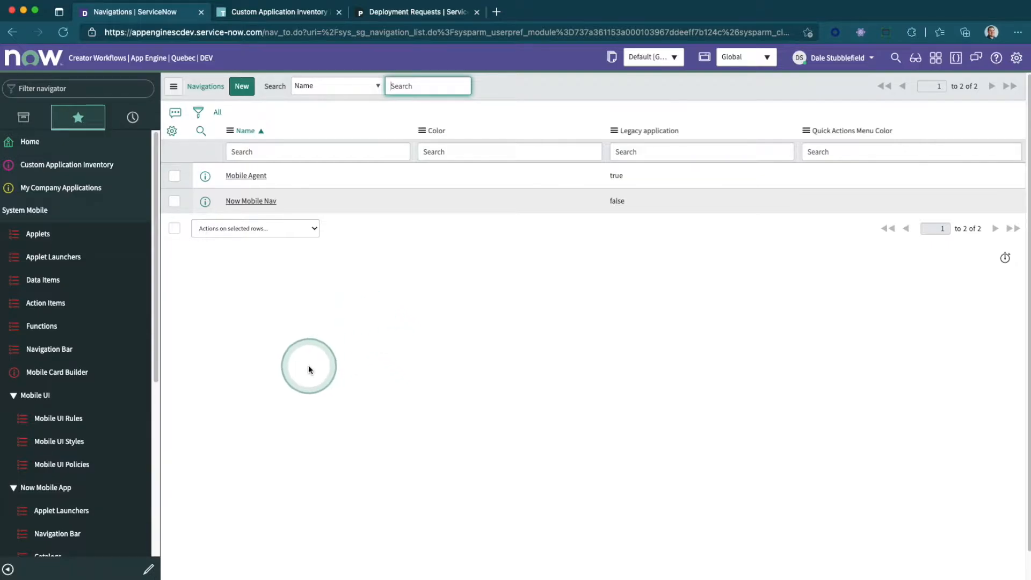
left_click(23, 117)
left_click(24, 278)
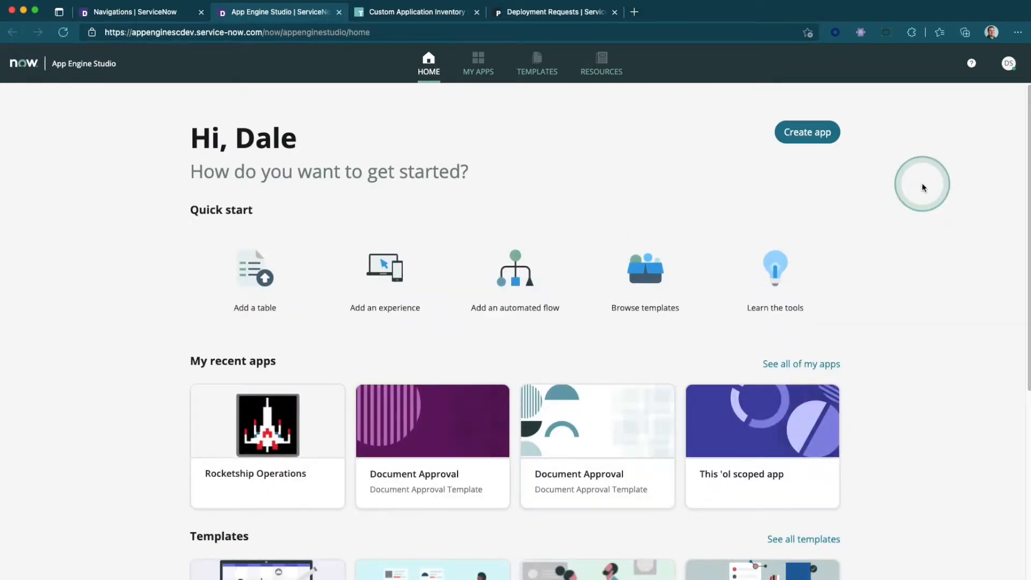
- Create a new app named ACME Now Mobile without a description or logo, and go to its app dashboard
left_click(804, 132)
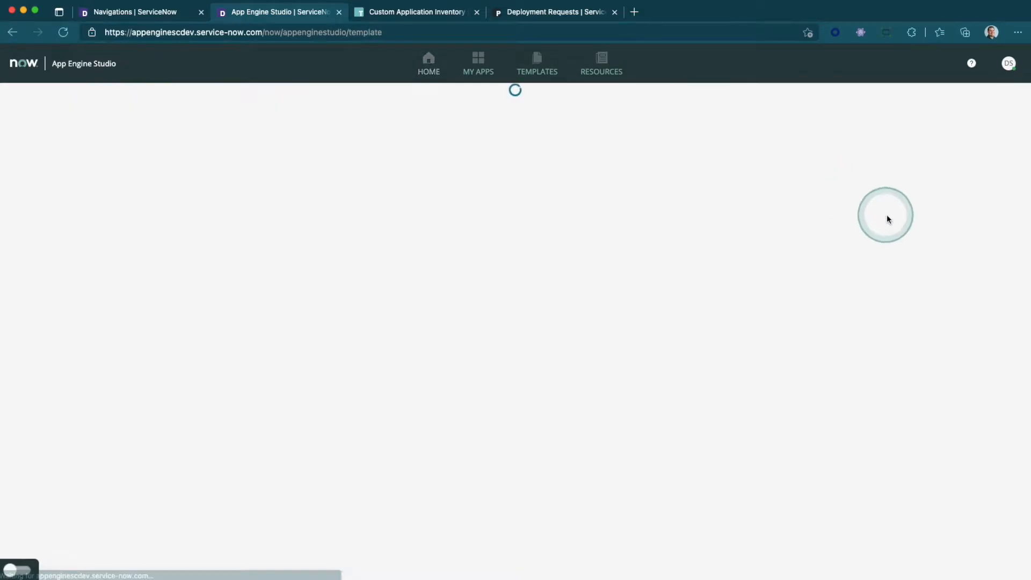
left_click(382, 296)
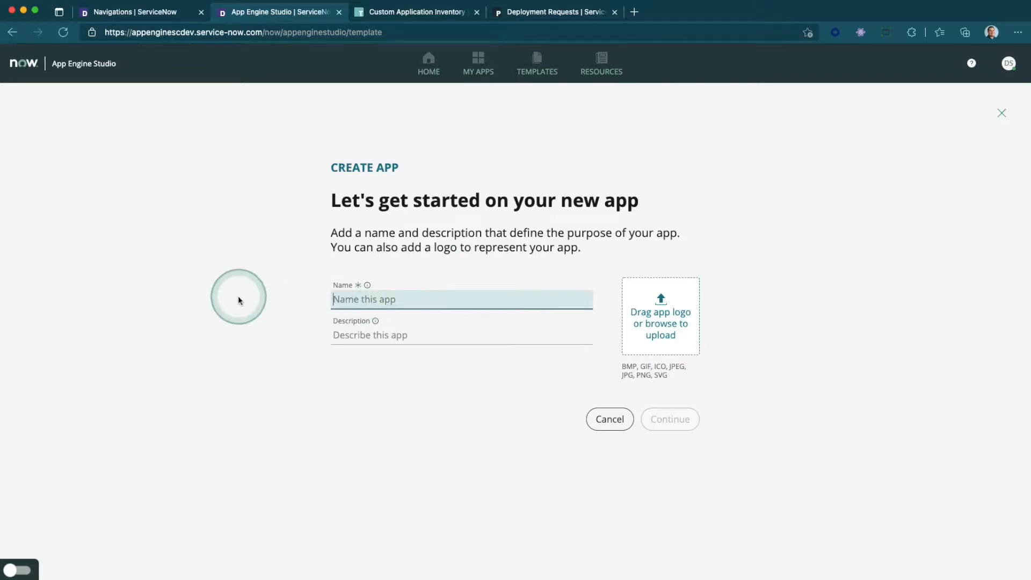
type("ACME Now Mobile")
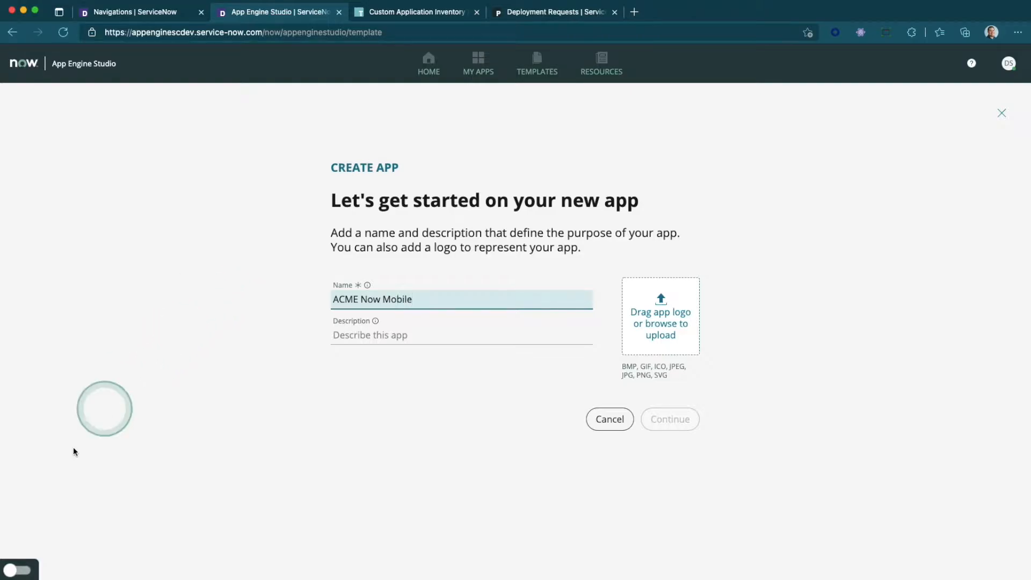
left_click(591, 442)
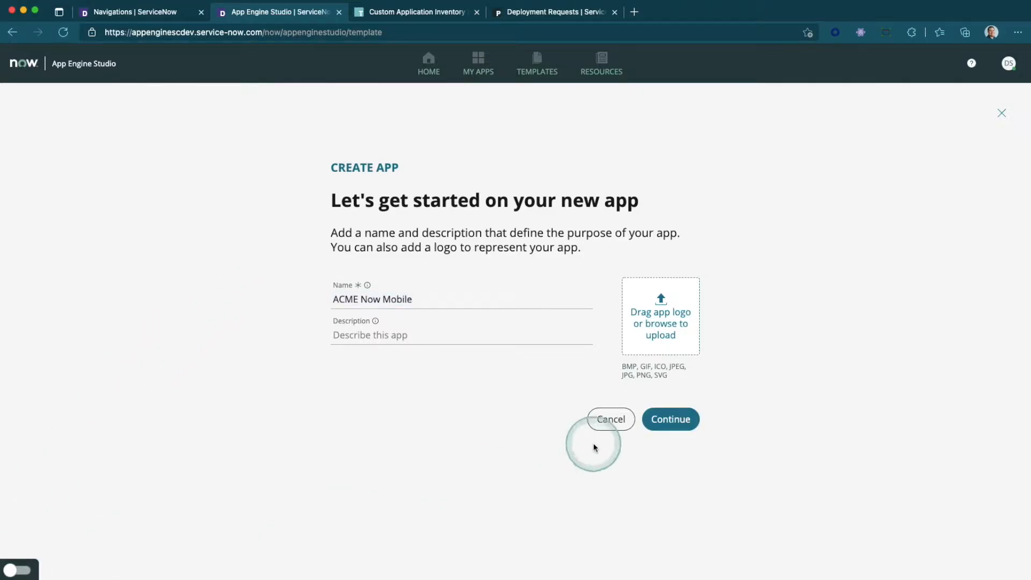
left_click(670, 420)
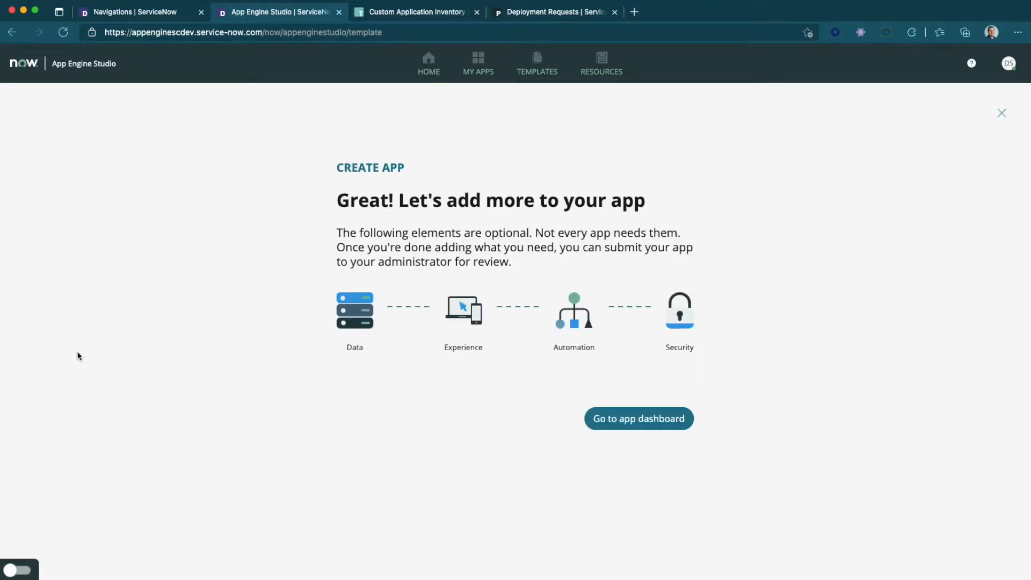
left_click(672, 419)
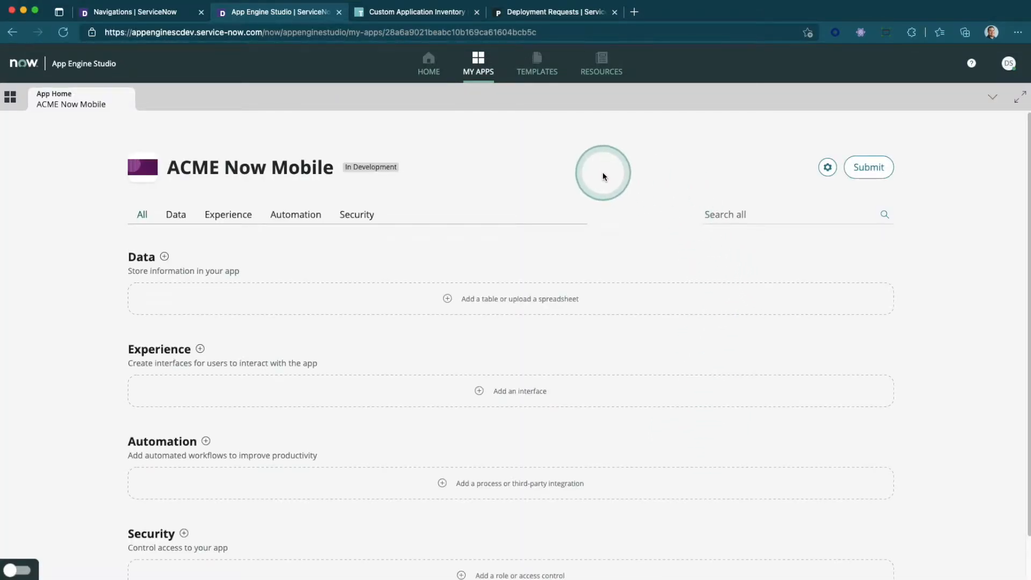
- Review the experience types offered for the app without adding one, and close App Engine Studio
left_click(519, 391)
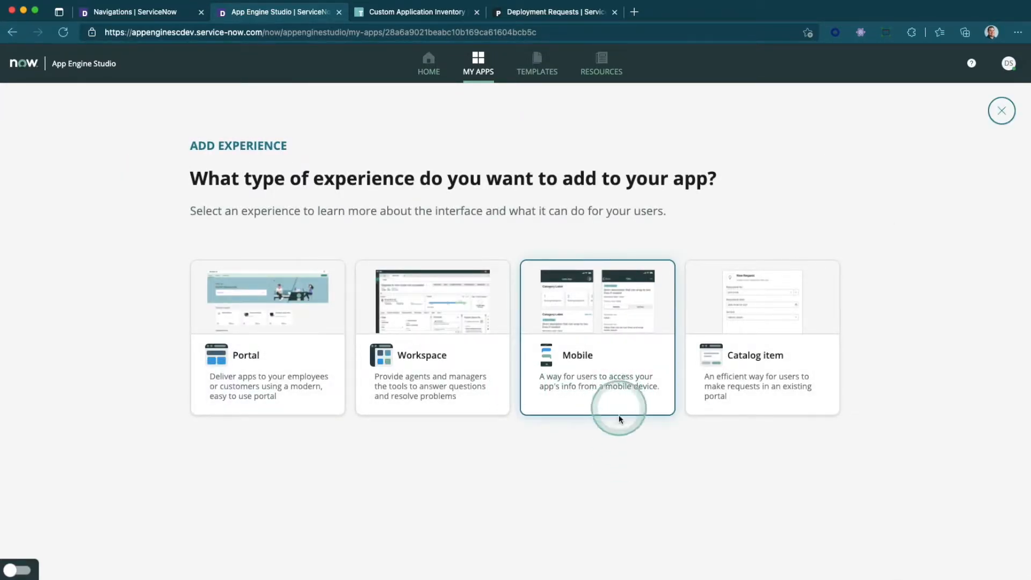
left_click(1002, 110)
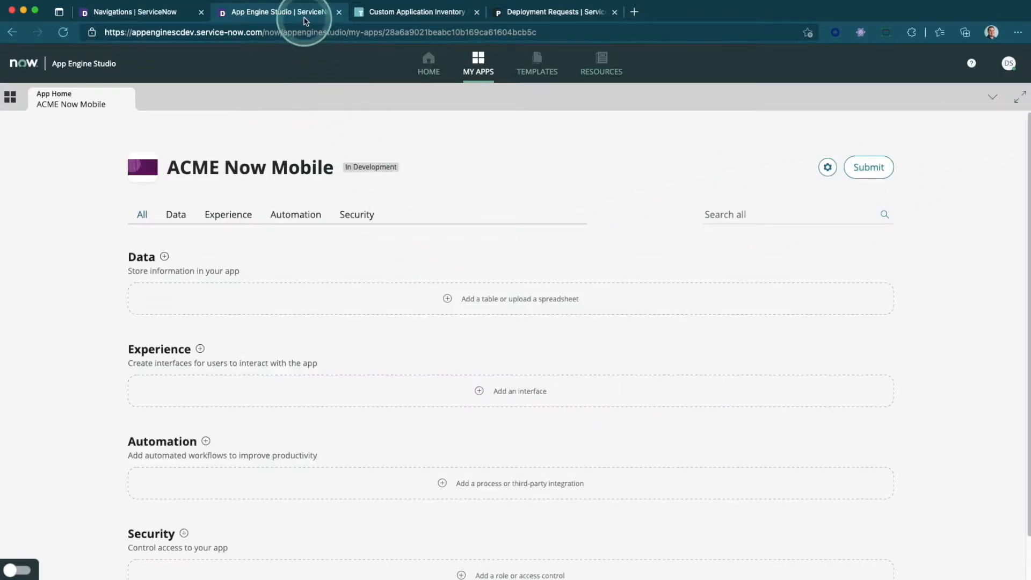
key("super+w")
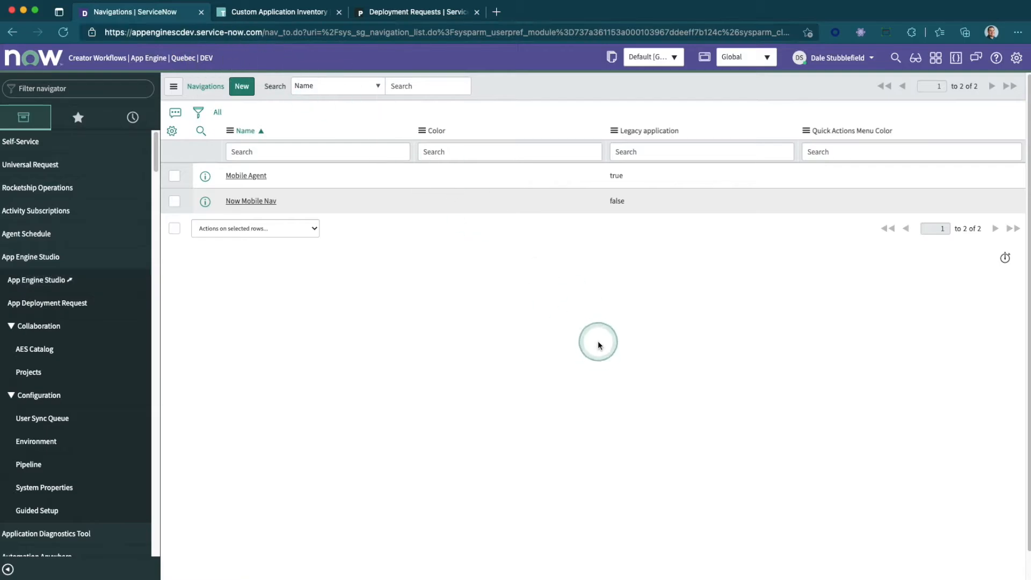
- Switch the current application scope from Global to ACME Now Mobile
left_click(740, 56)
type("ac")
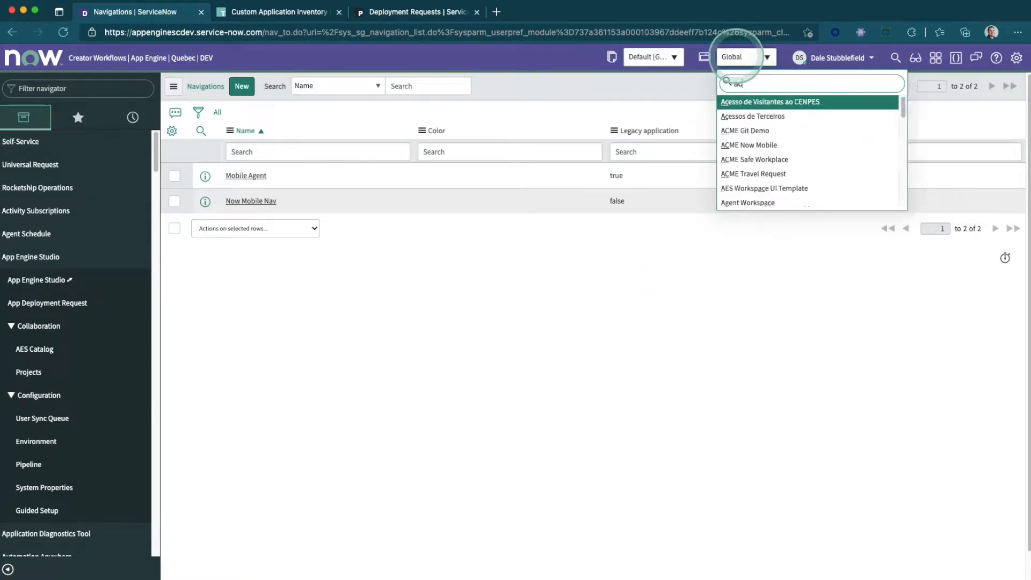
type("me")
key("Down")
key("Return")
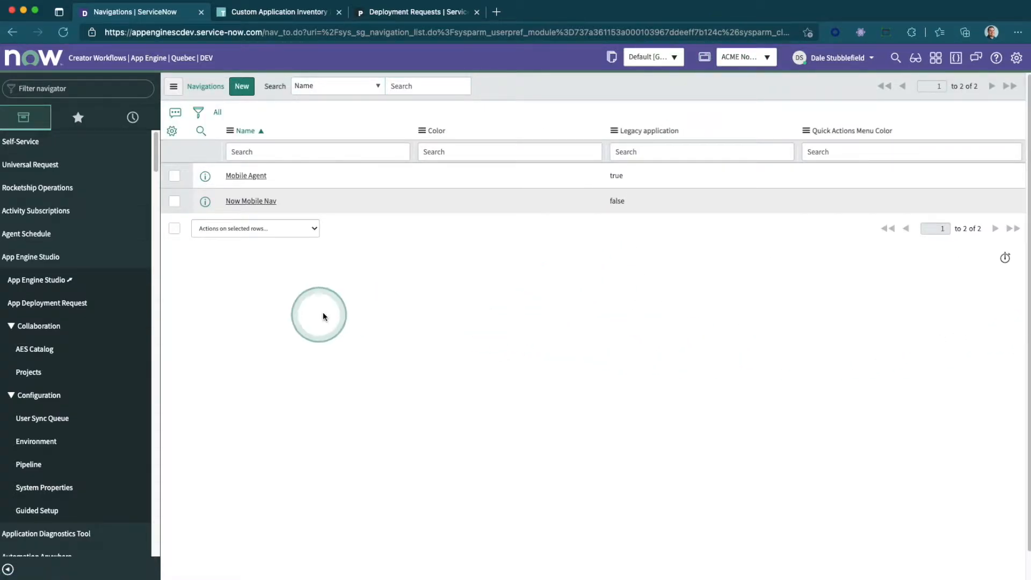
- Open the Now Mobile Nav record from the favorited System Mobile navigation bars
left_click(87, 116)
scroll(76, 196, "down", 2)
scroll(78, 197, "down", 2)
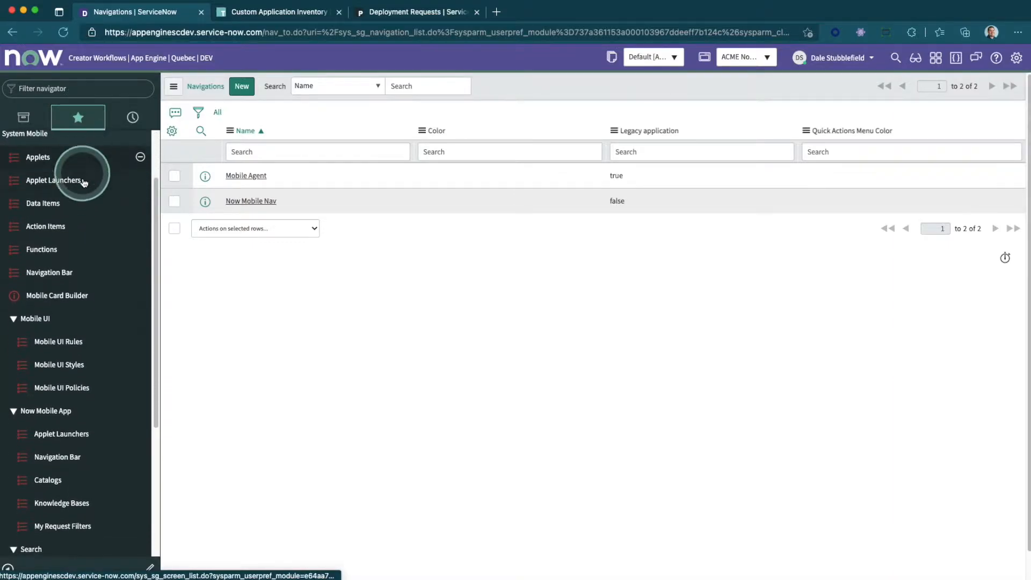
left_click(73, 272)
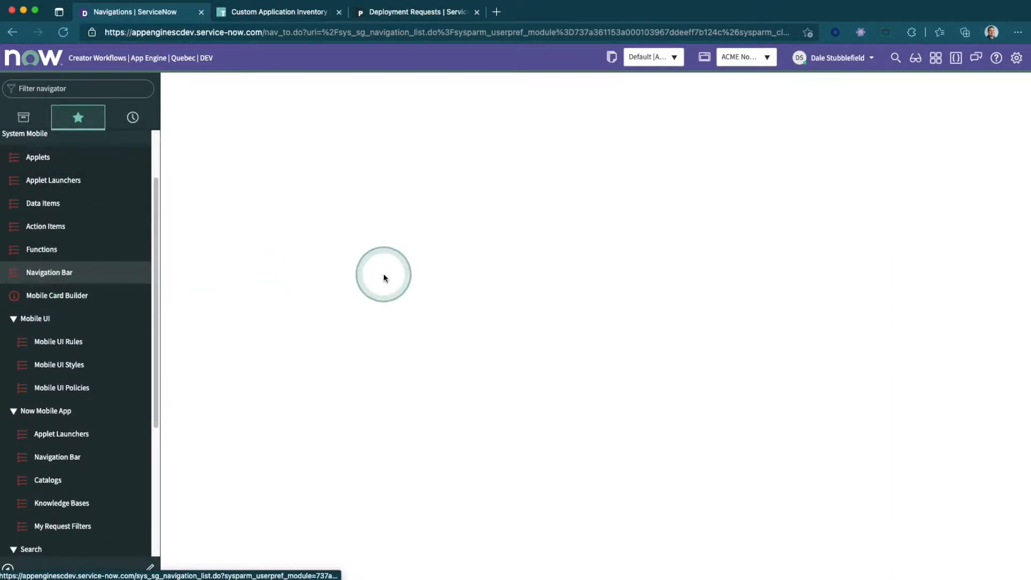
left_click(250, 201)
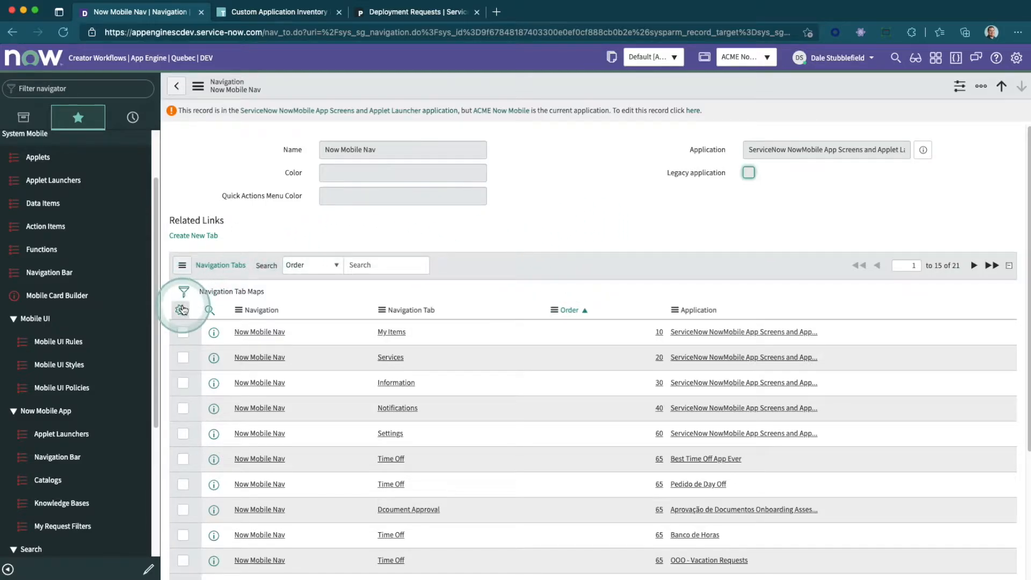
- Filter the navigation tabs to those belonging to the ServiceNow NowMobile App Screens and Applet Launcher application
left_click(181, 310)
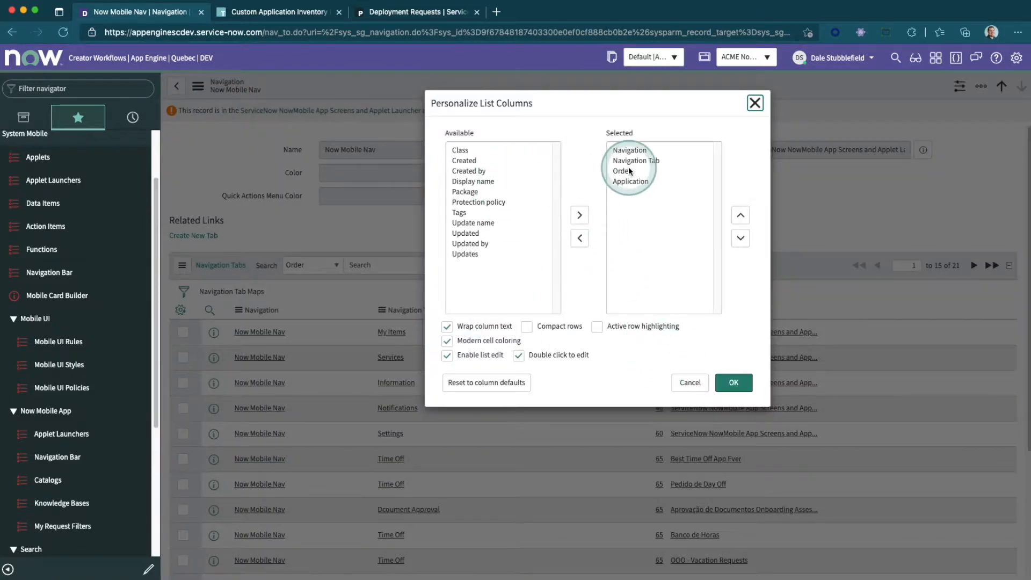
left_click(690, 384)
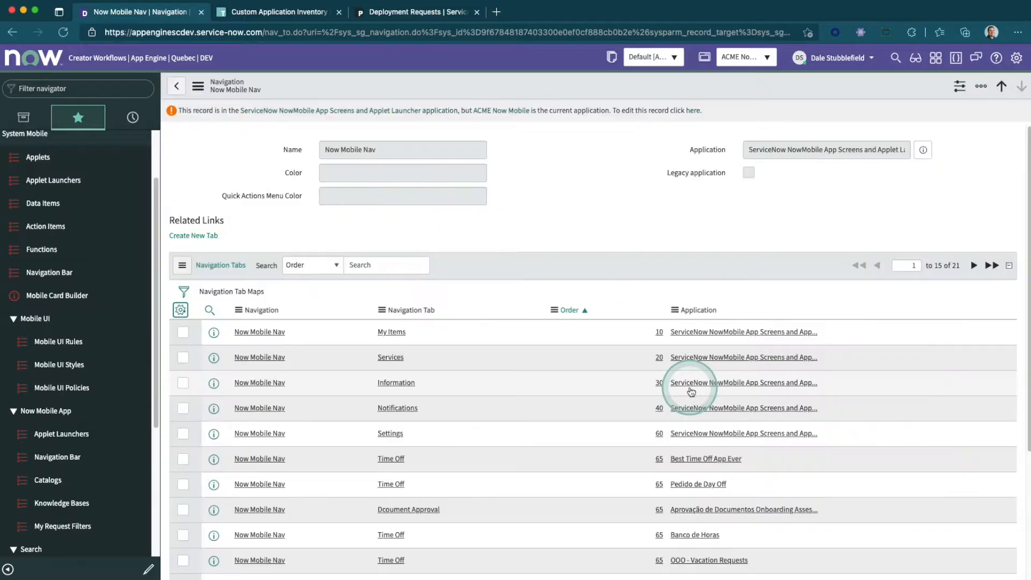
right_click(721, 336)
left_click(724, 340)
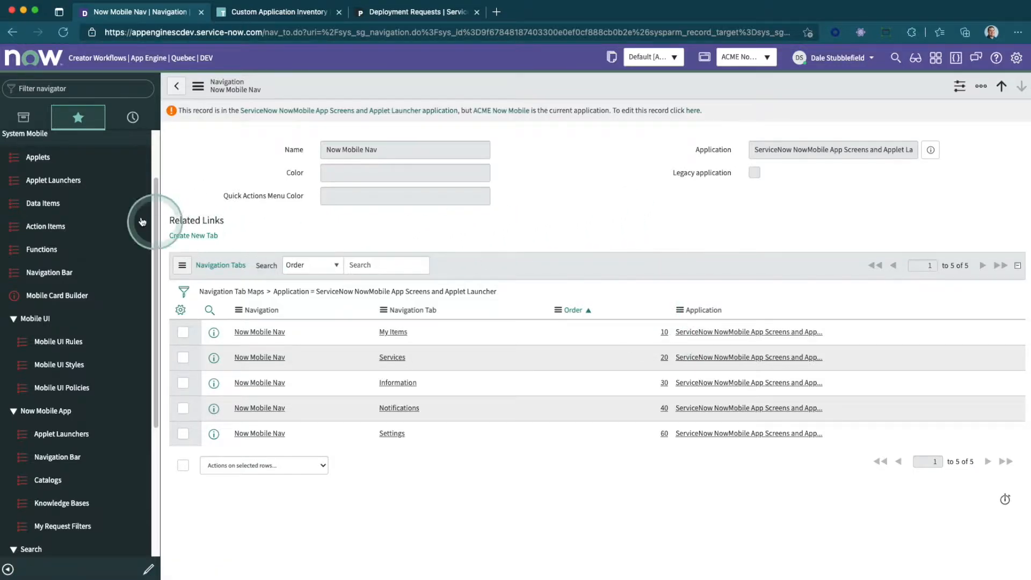
- Start a new System Mobile applet launcher record and name it ACME For Me
left_click(65, 183)
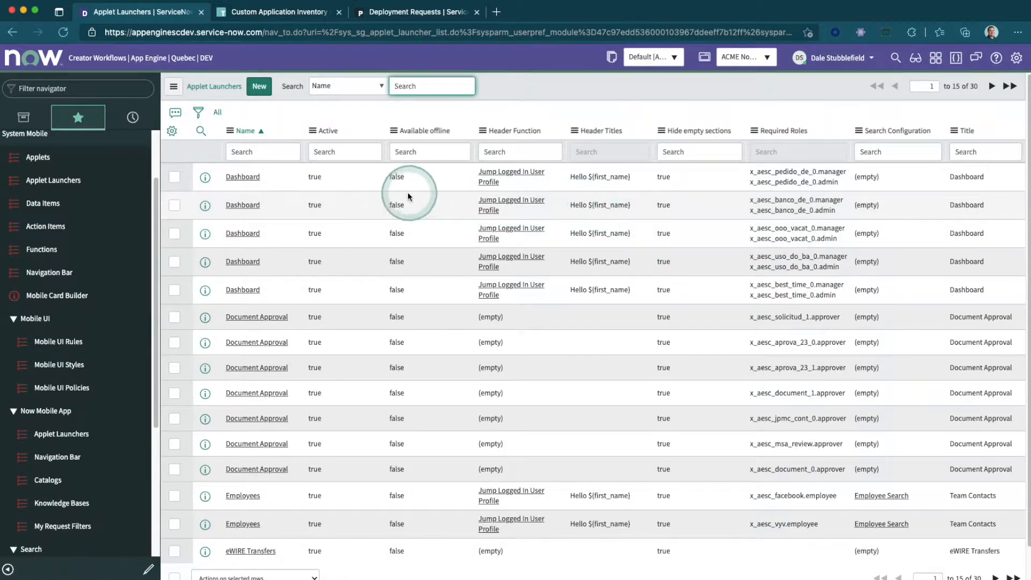
left_click(259, 90)
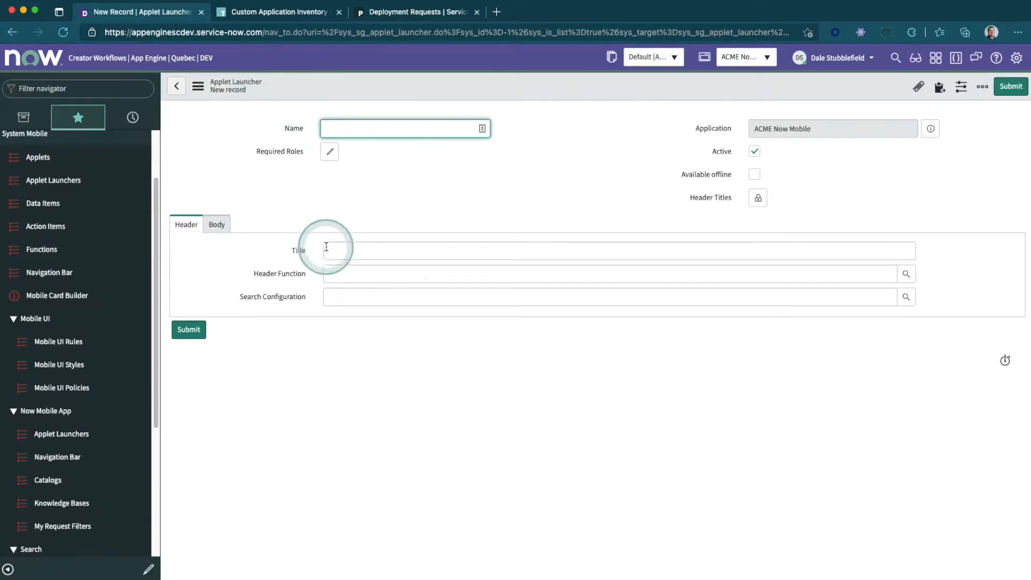
type("ACME ")
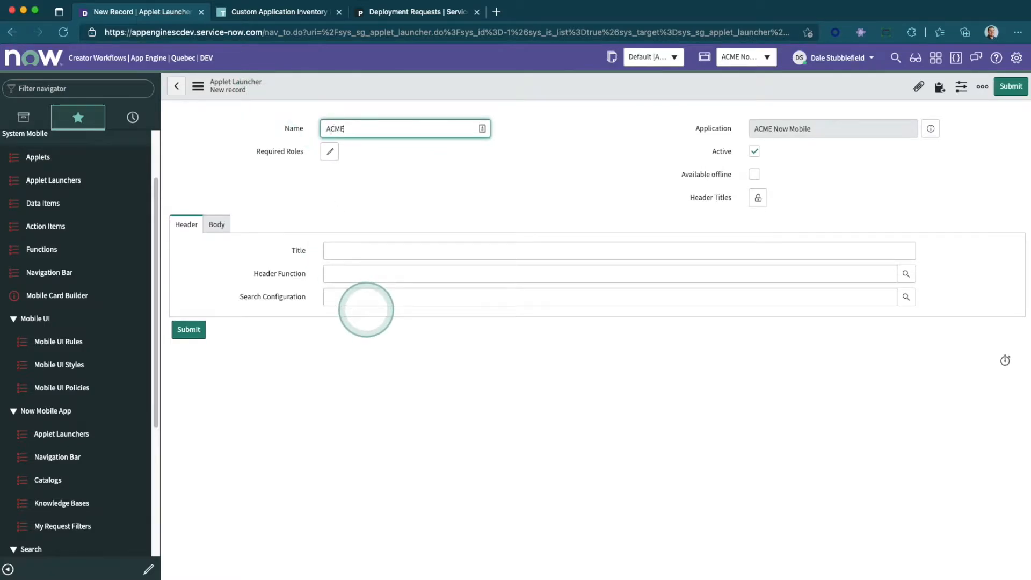
type("For Me")
- Set the launcher's title to For Me and its header function to Jump Logged In User Profile
left_click(383, 251)
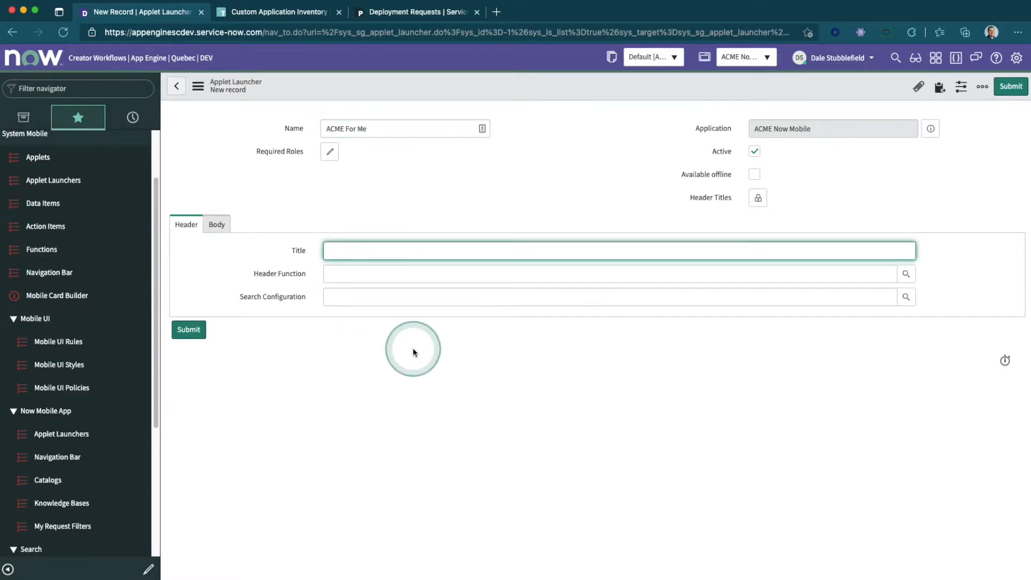
type("For Me")
key("Tab")
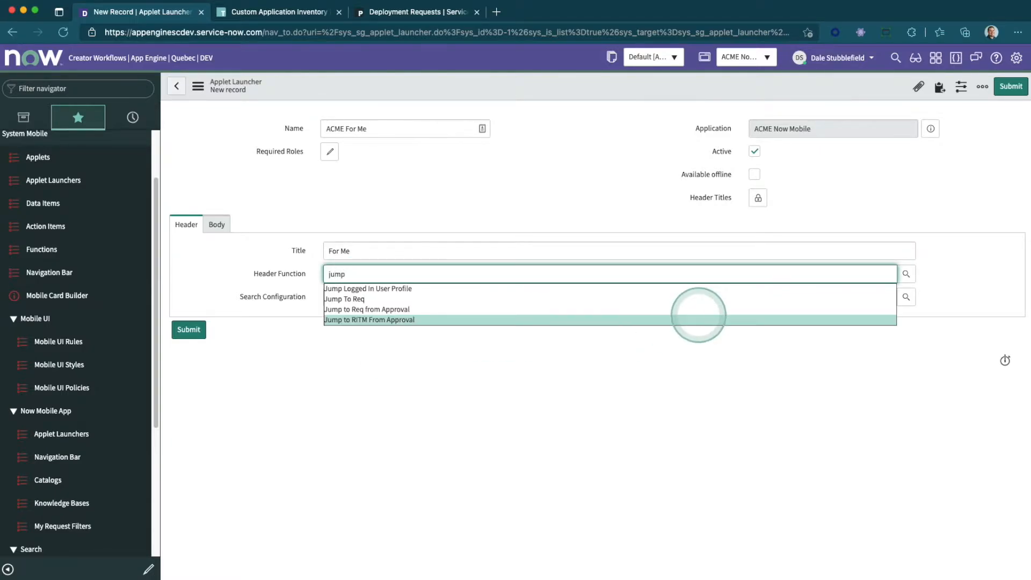
key("Up")
key("Up")
key("Up")
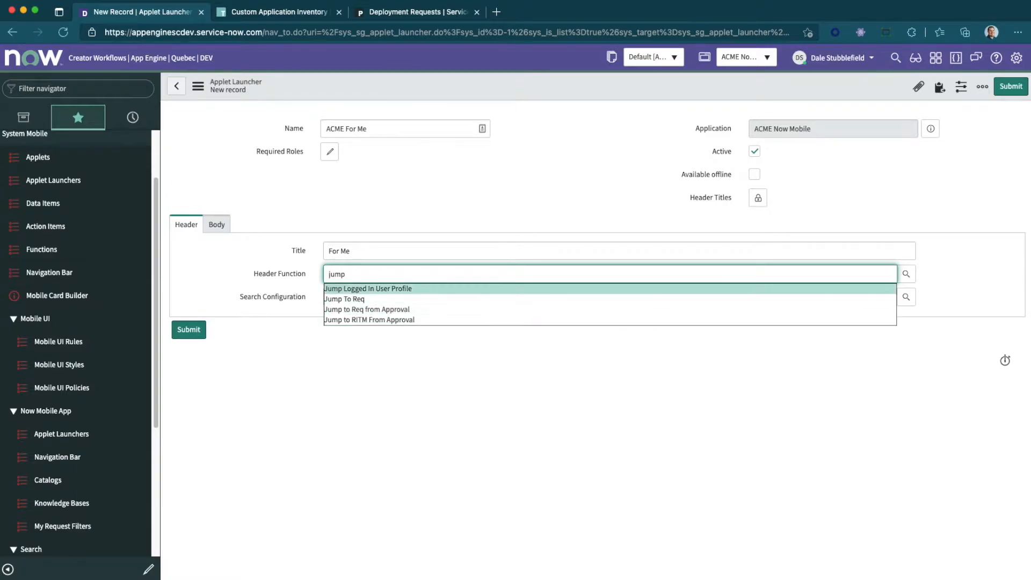
key("Return")
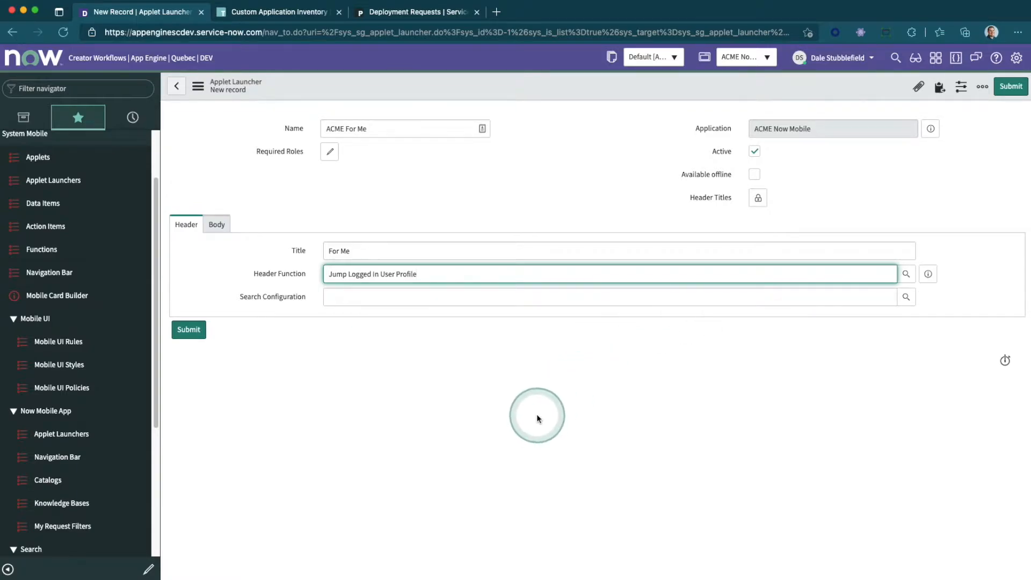
- Set the launcher's search configuration to Homepage Search - Catalog, Knowledge, People
left_click(416, 300)
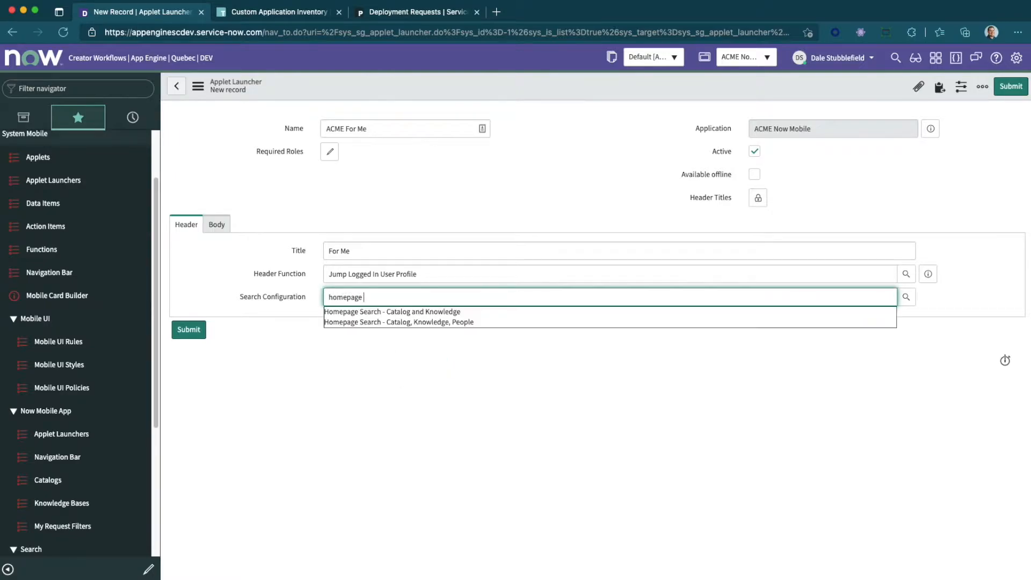
type("homepage s")
key("Down")
key("Down")
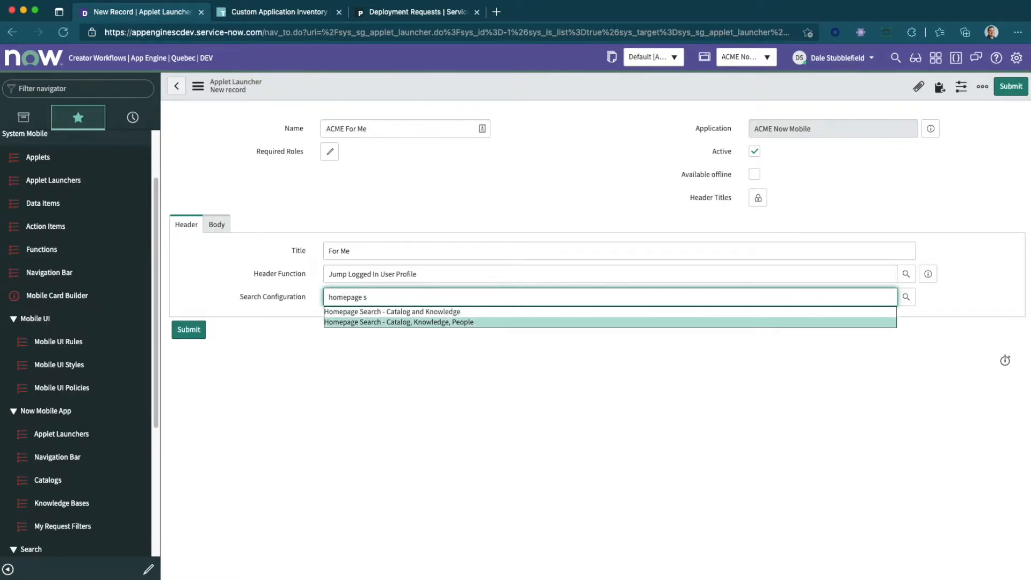
key("Return")
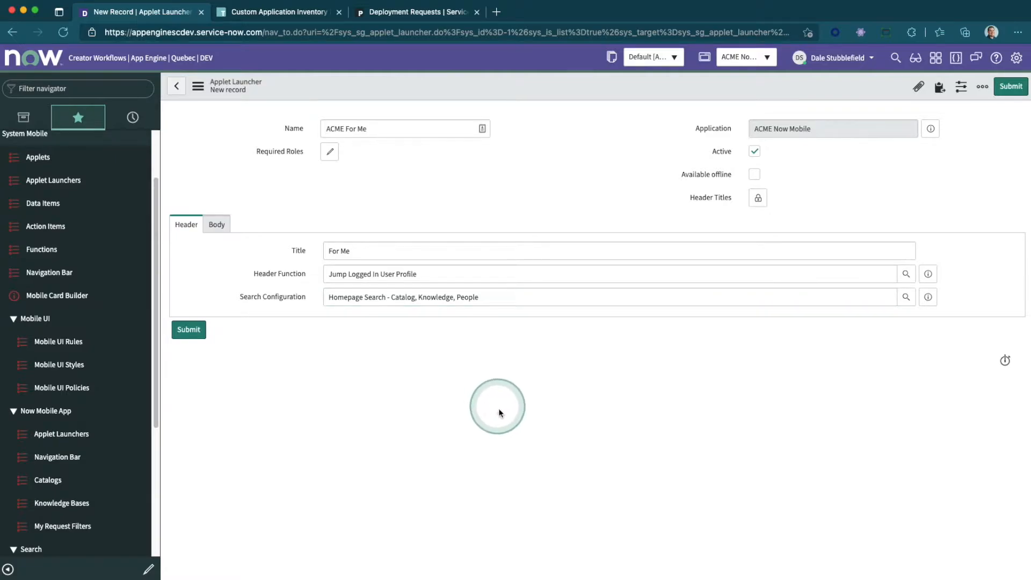
left_click(224, 224)
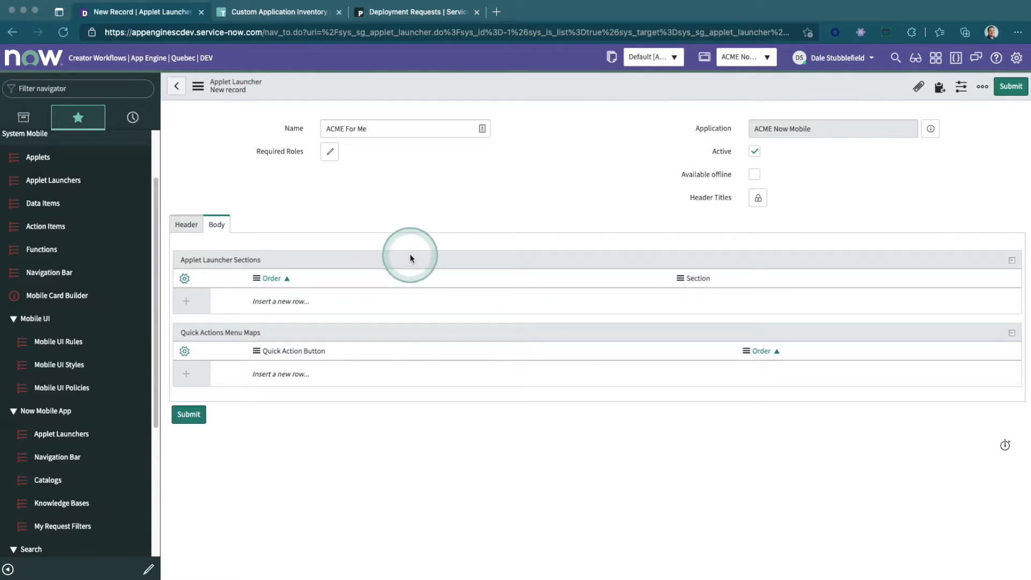
left_click(757, 198)
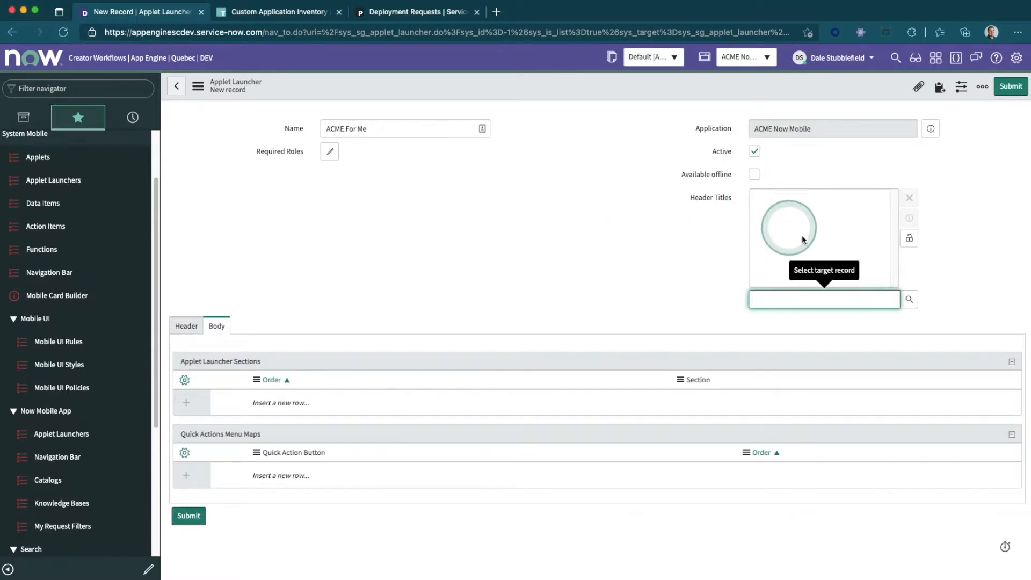
left_click(909, 298)
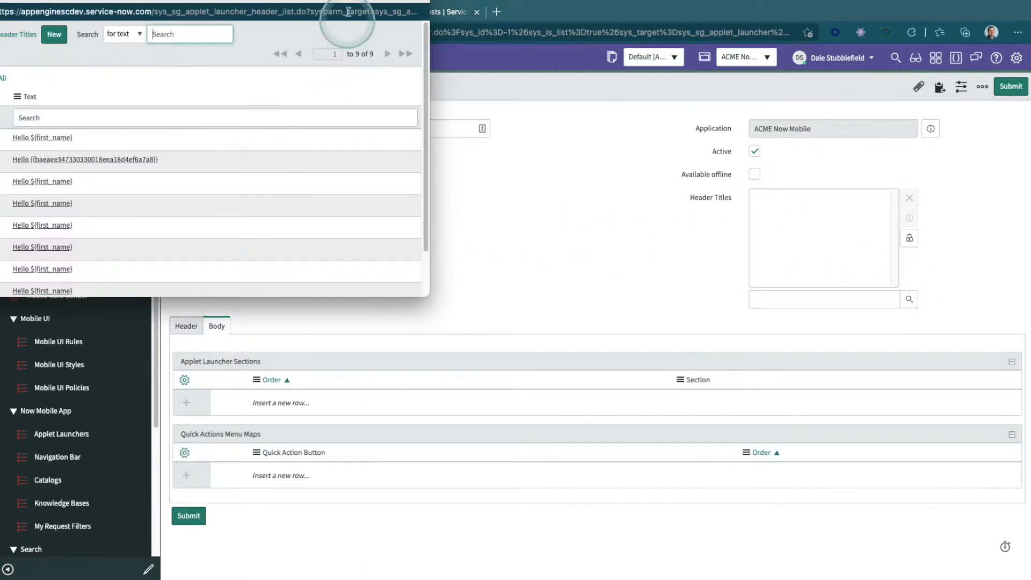
left_click_drag(348, 2, 569, 76)
left_click(313, 199)
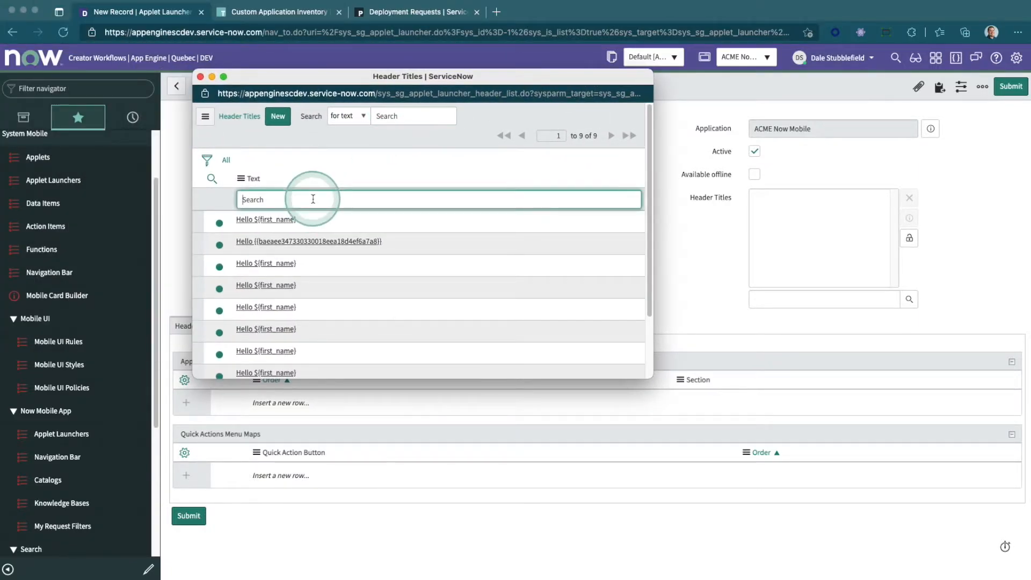
left_click(331, 246)
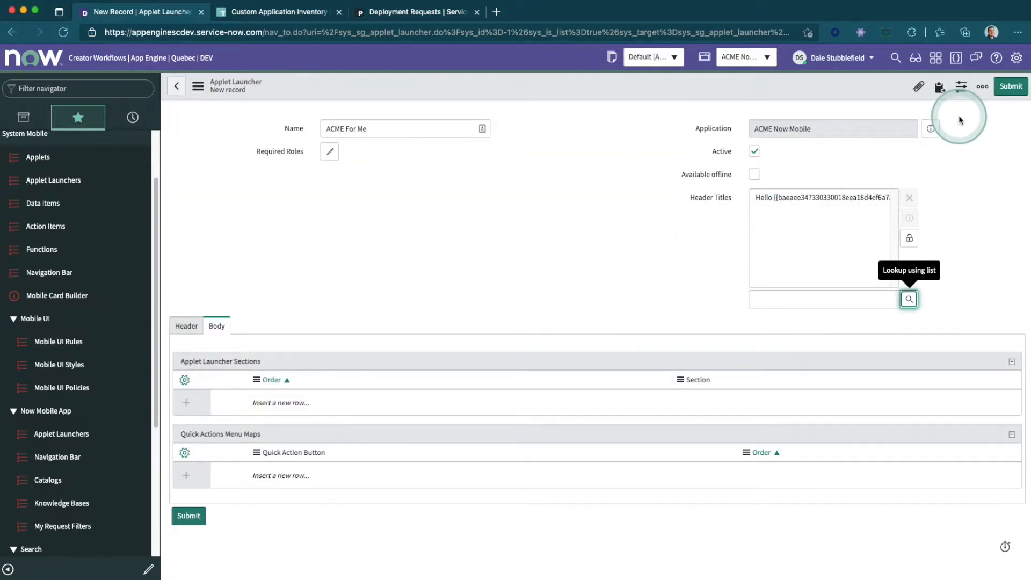
right_click(679, 87)
left_click(909, 238)
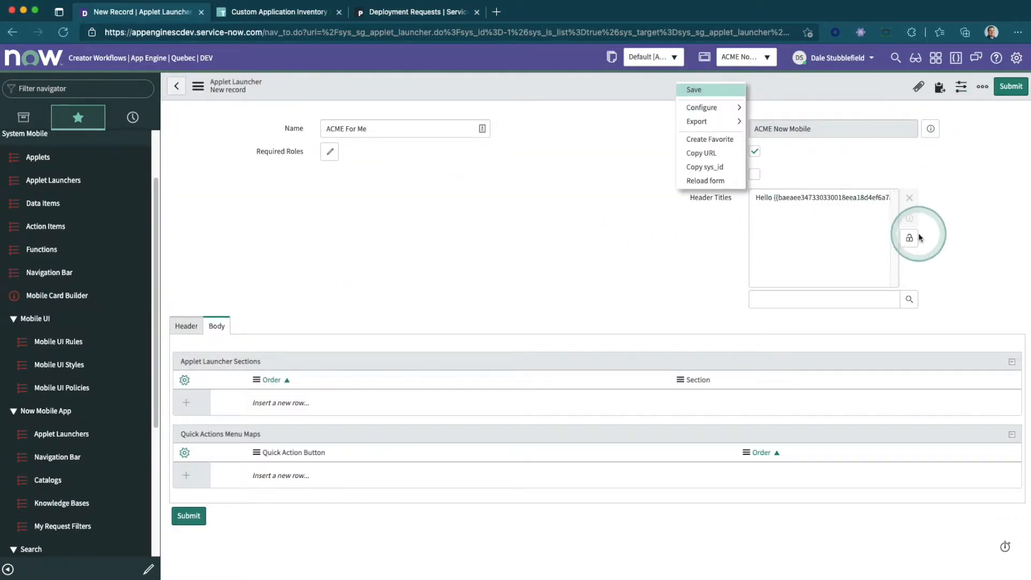
- Save the ACME For Me applet launcher record and stay on its form
right_click(575, 89)
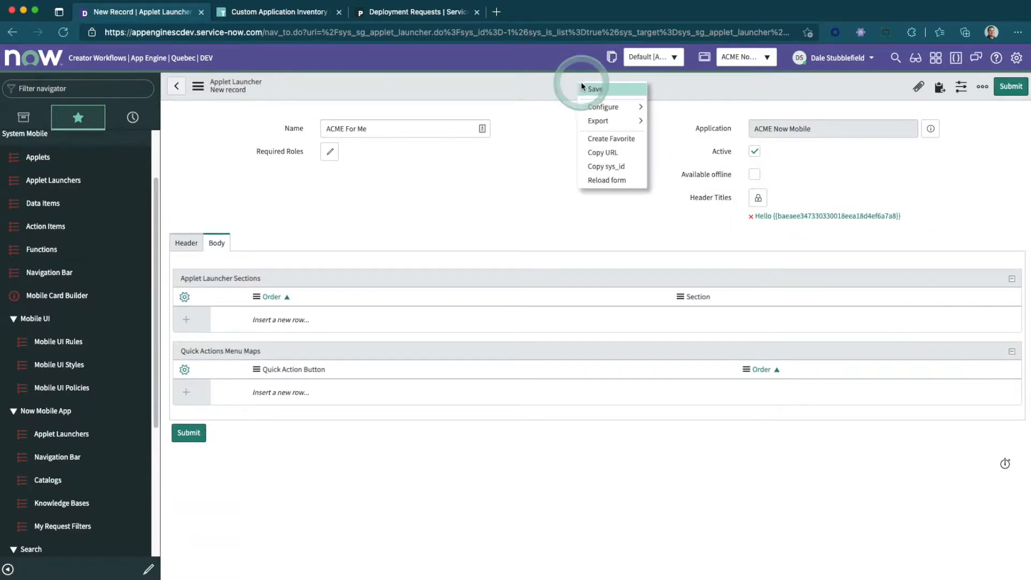
left_click(586, 88)
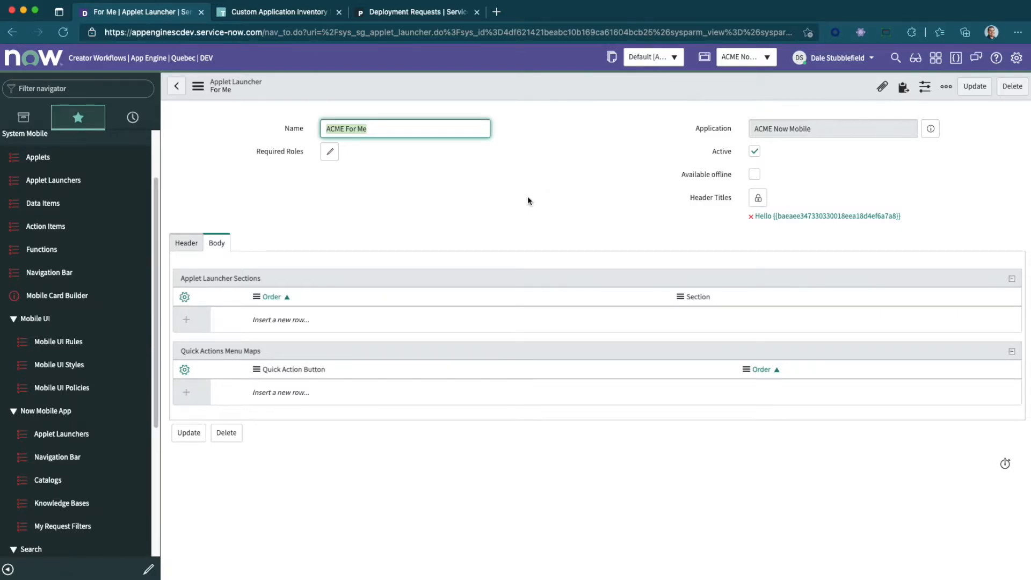
left_click(440, 227)
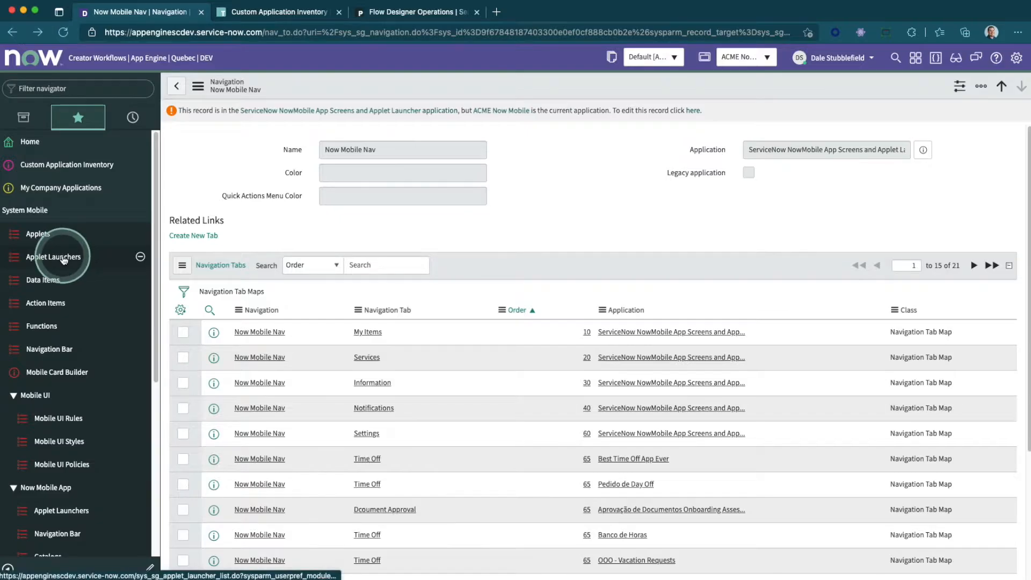
- Start a new tab for Now Mobile Nav and select the table name sys_sg_navigation_tab in the Navigation Tab lookup's address
left_click(209, 237)
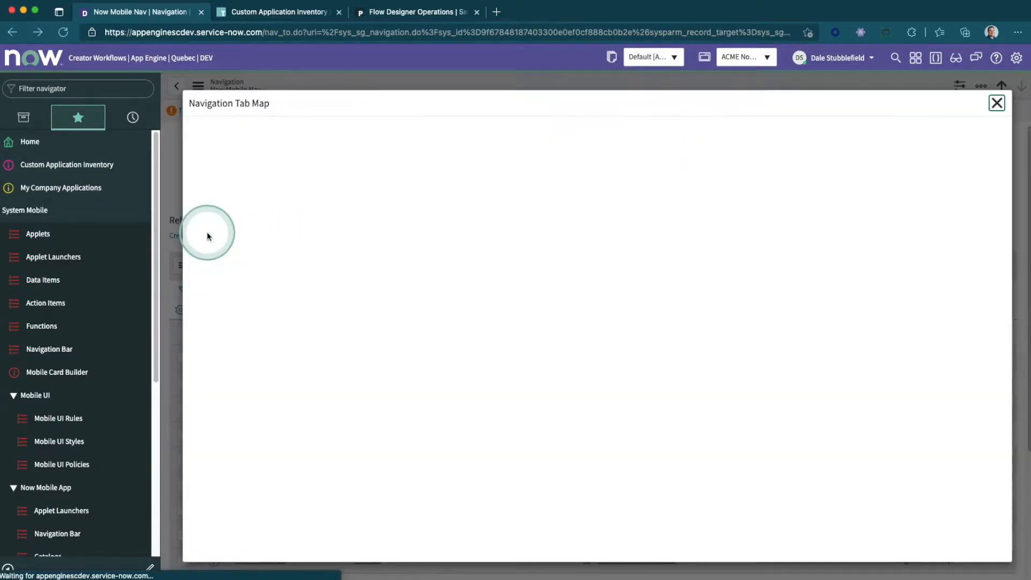
left_click(472, 166)
left_click(491, 166)
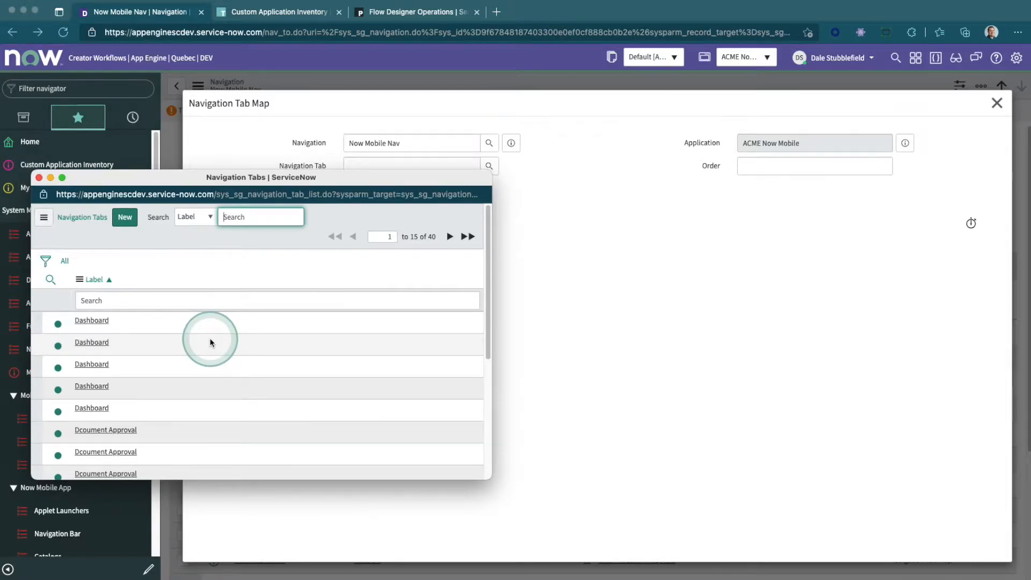
left_click(218, 195)
left_click_drag(219, 195, 281, 196)
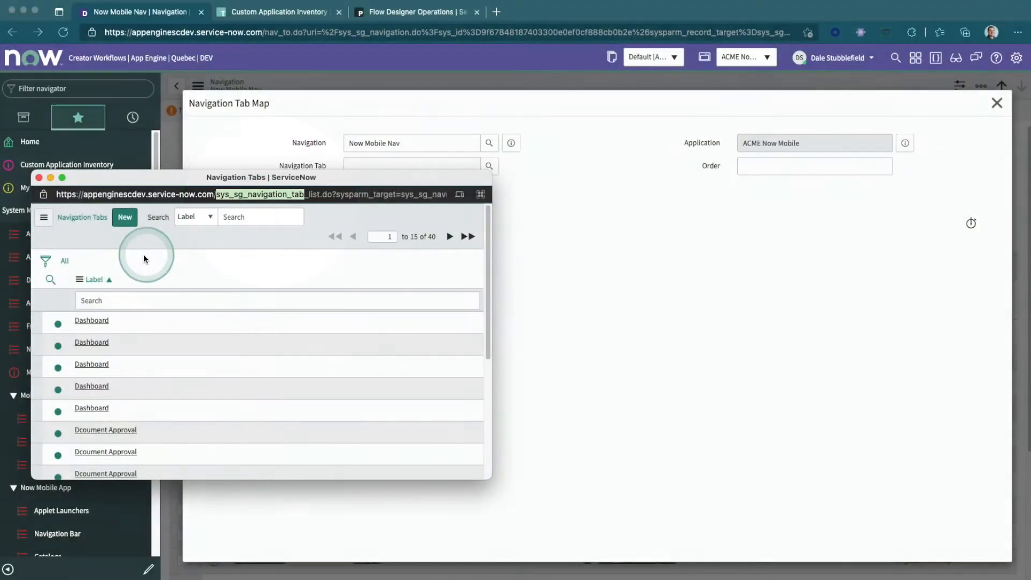
left_click(127, 221)
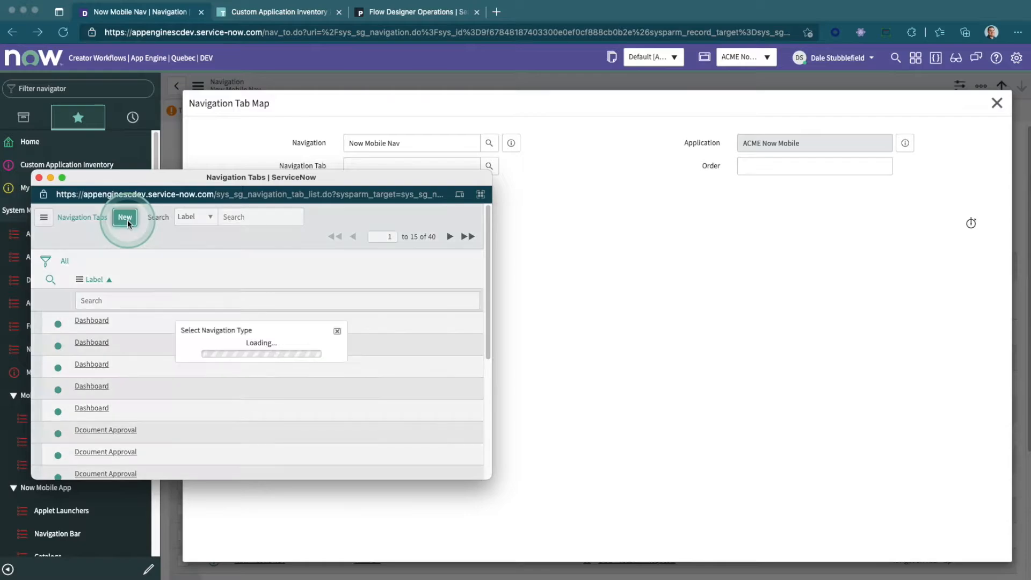
left_click(238, 334)
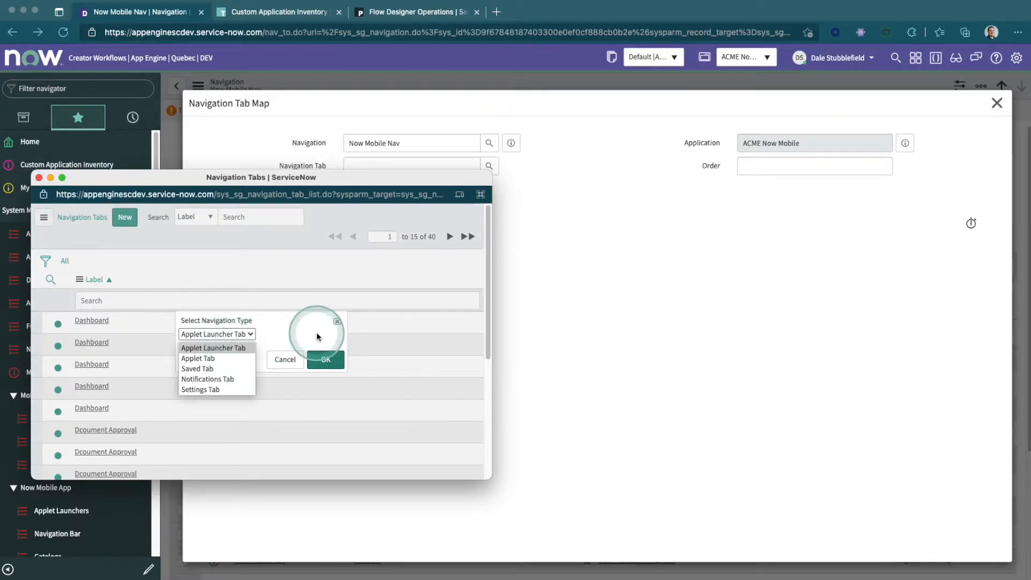
left_click(324, 357)
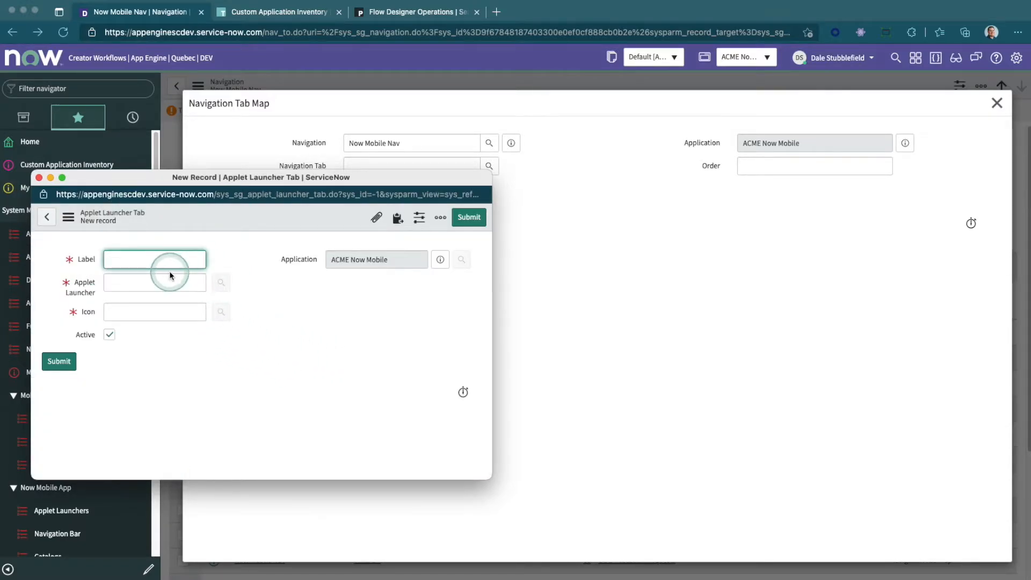
left_click(185, 282)
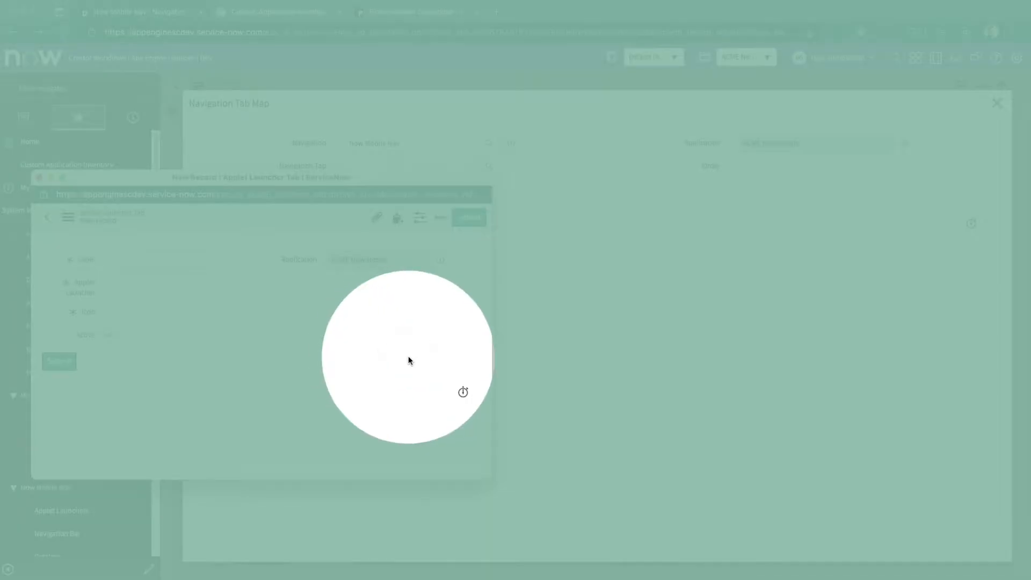
left_click(817, 237)
left_click(996, 102)
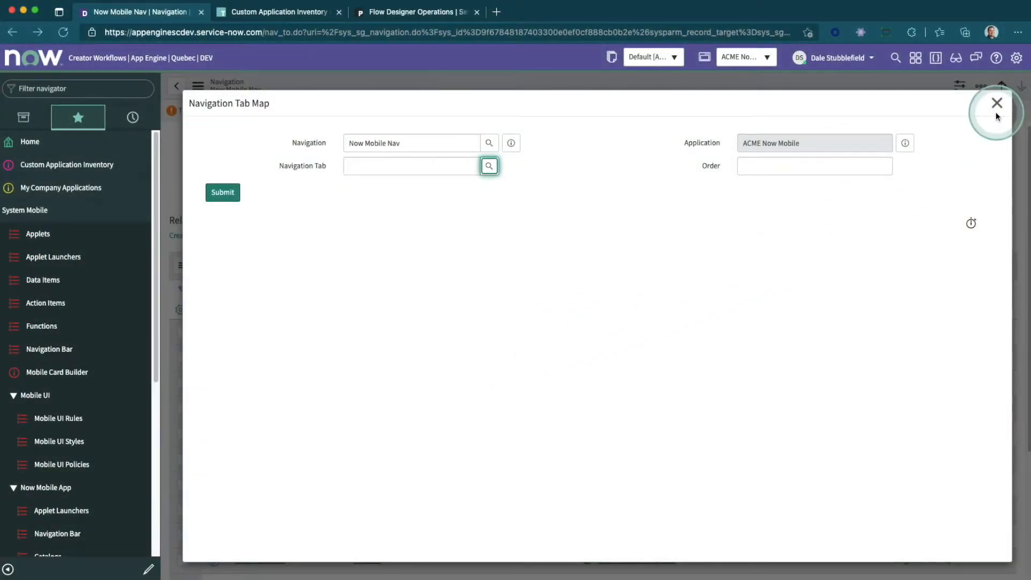
- Open the Navigation Tabs list with the navigator entry sys_sg_navigation_tab.list
left_click(129, 91)
type("sys_sg_navigation_tab")
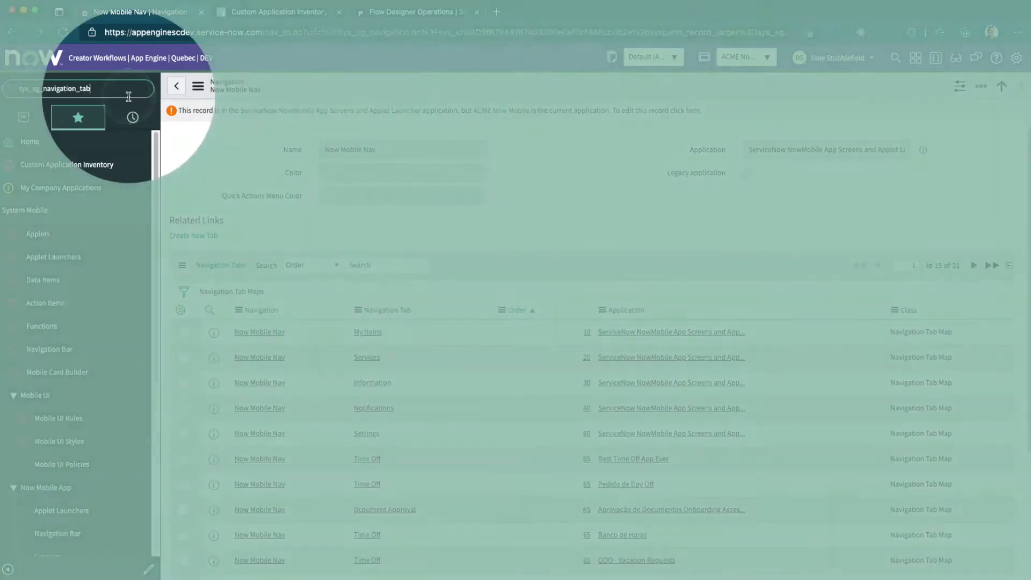
type(".list")
key("Return")
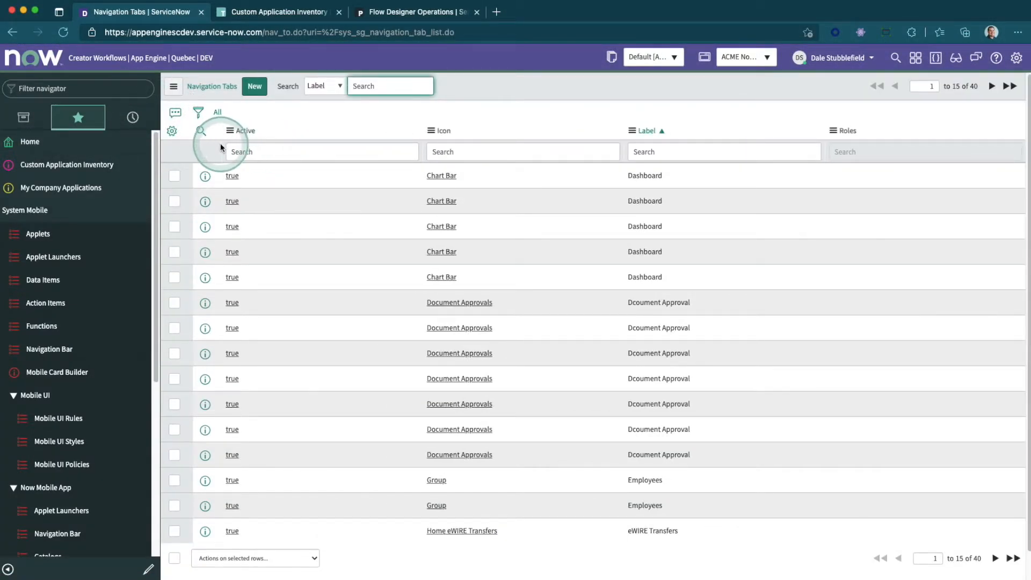
- Add the Application and Updated columns to the Navigation Tabs list and sort it by Updated, newest first
left_click(172, 131)
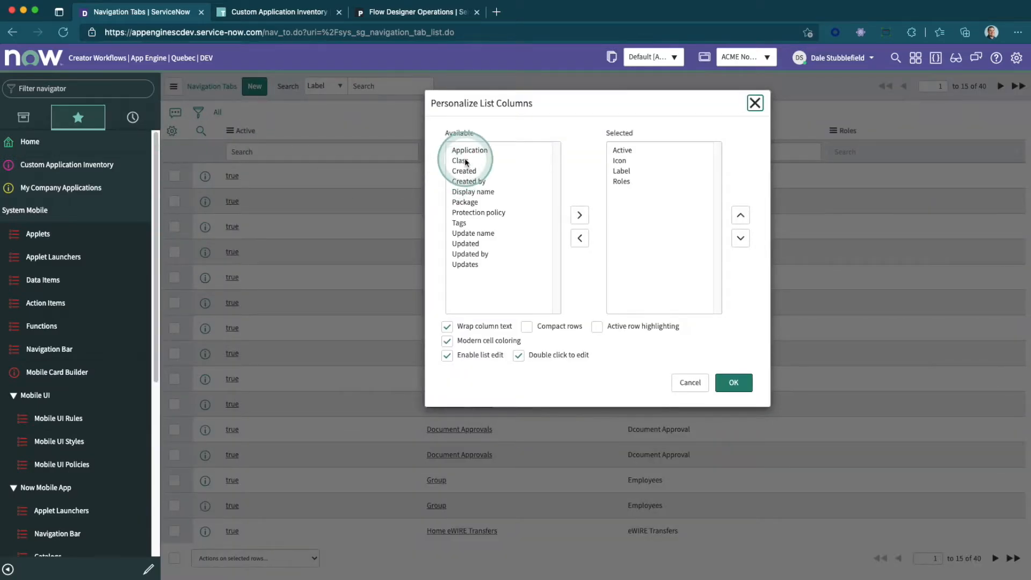
double_click(465, 151)
double_click(471, 233)
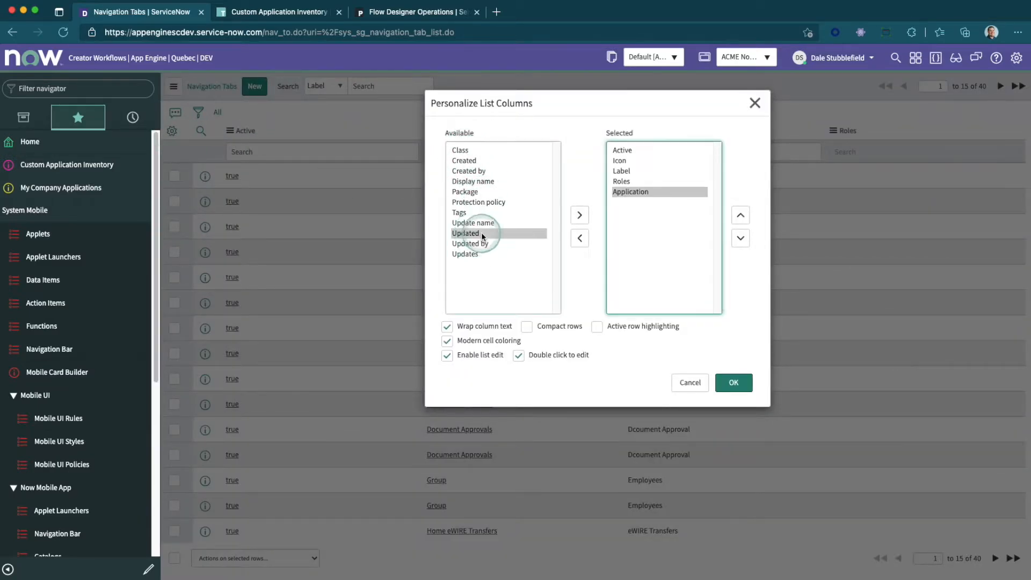
left_click(734, 383)
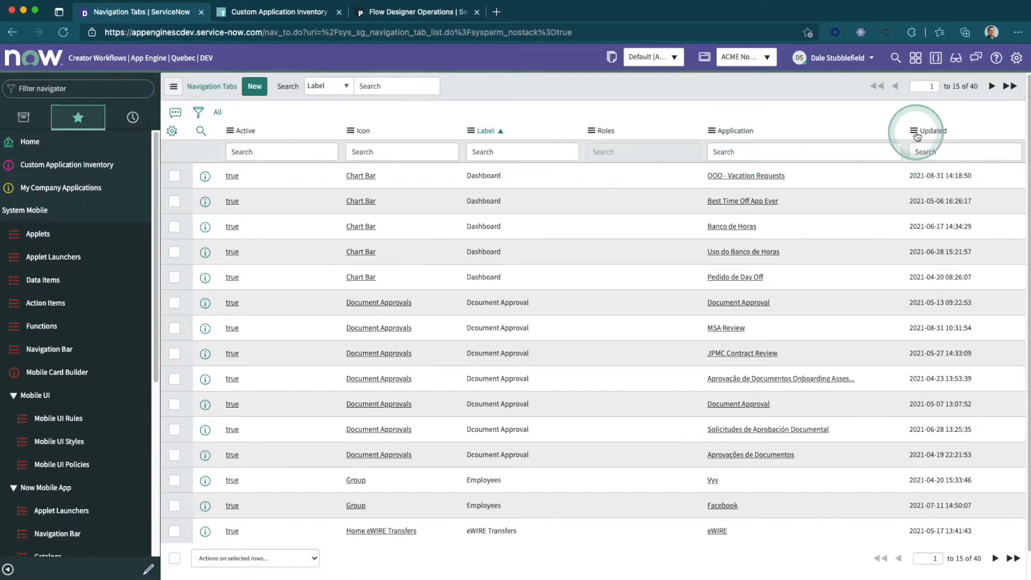
left_click(917, 137)
left_click(903, 171)
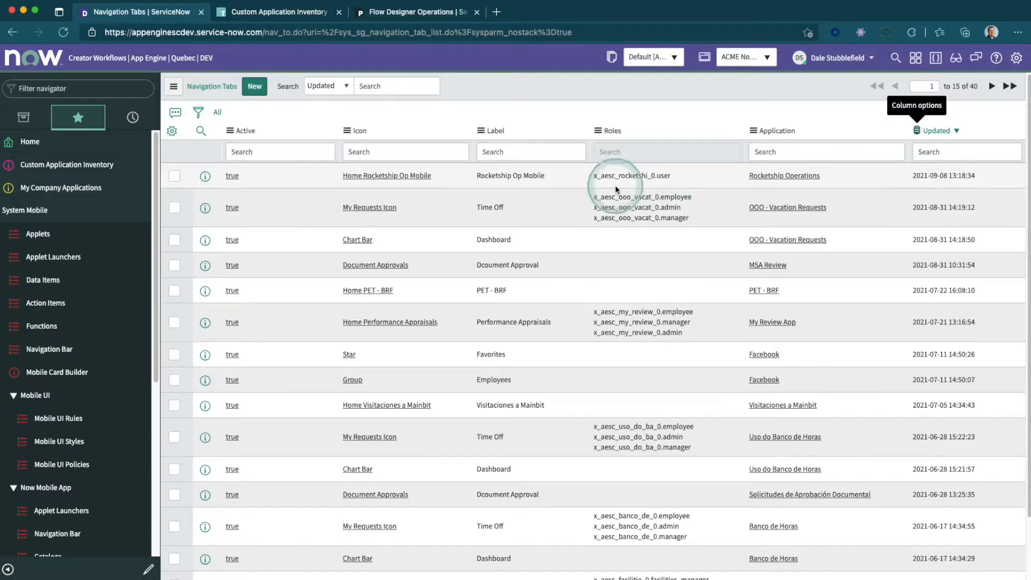
- Create an Applet Launcher Tab record labelled For Me and assign the ACME Homepage applet launcher to it
left_click(258, 90)
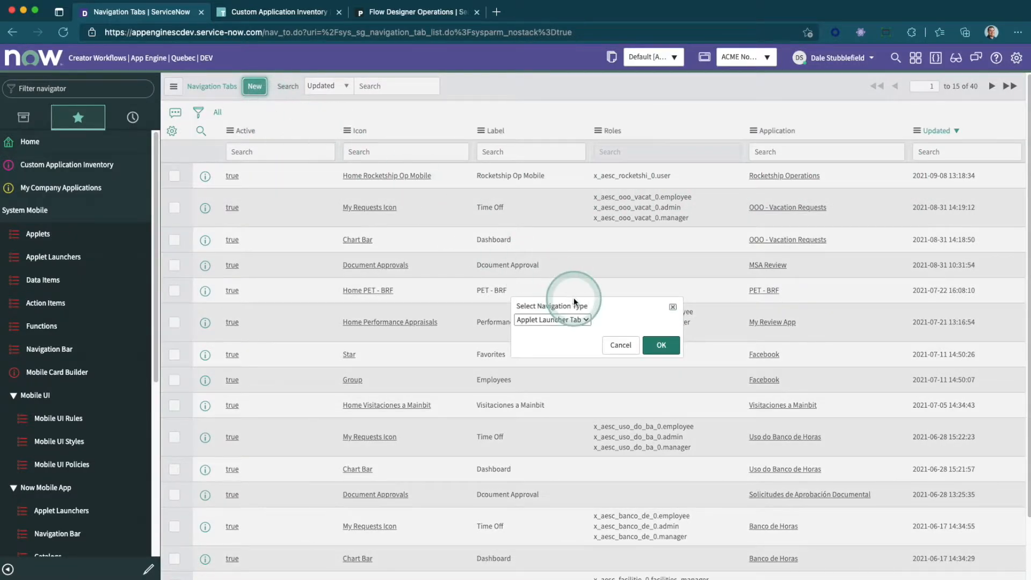
left_click(660, 344)
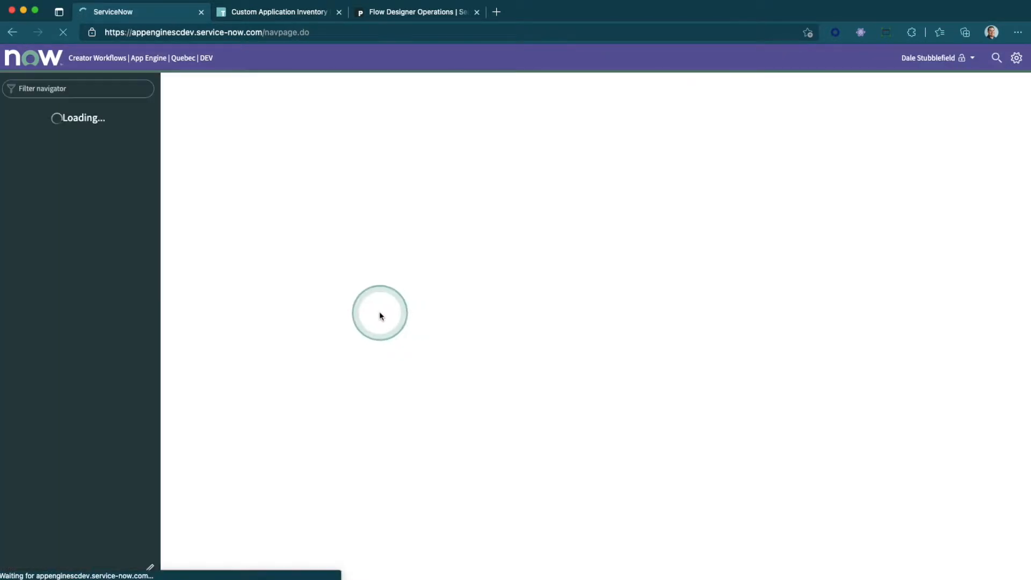
left_click(429, 150)
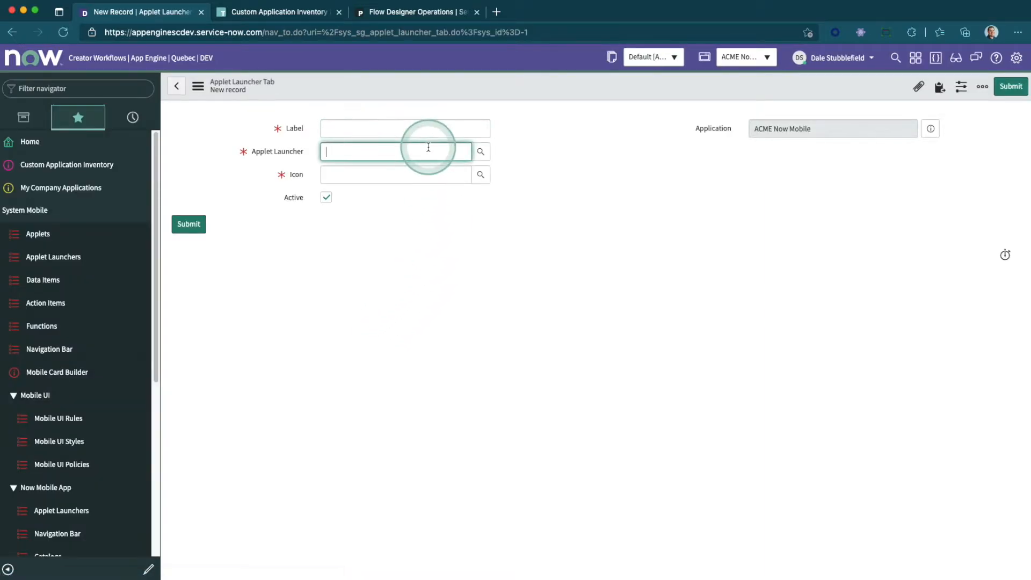
left_click(436, 128)
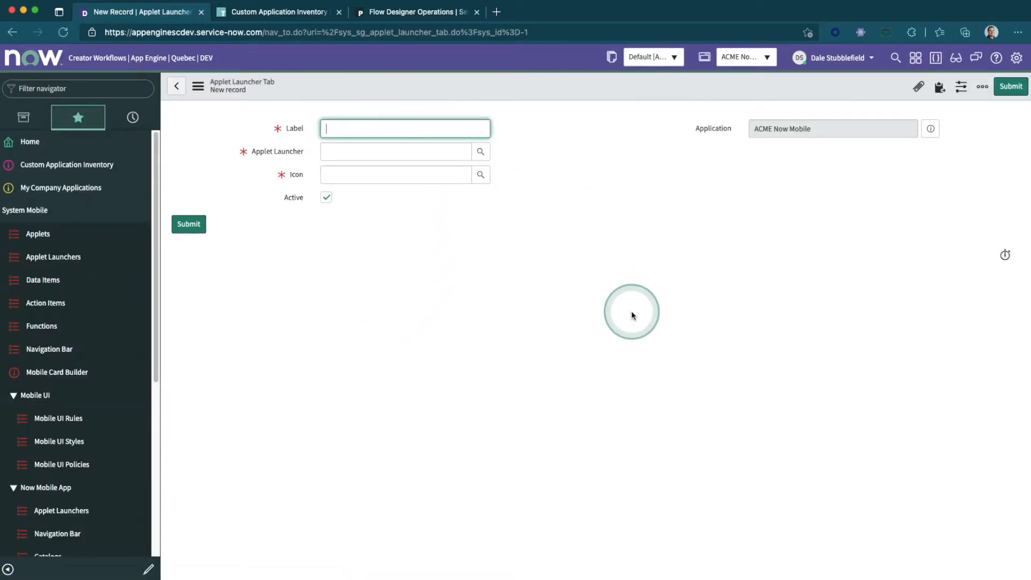
type("For Me")
key("Tab")
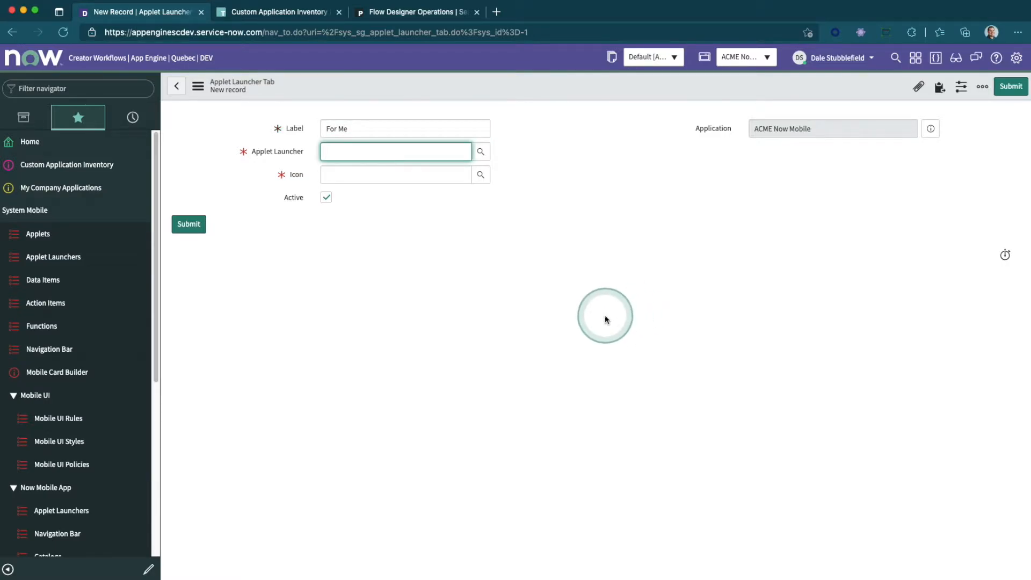
left_click(480, 152)
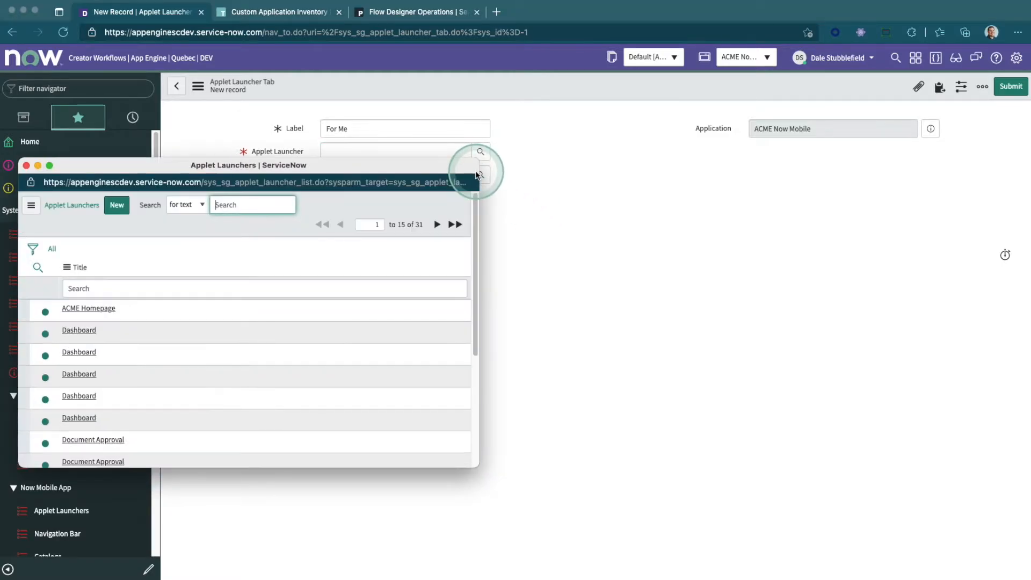
left_click(87, 309)
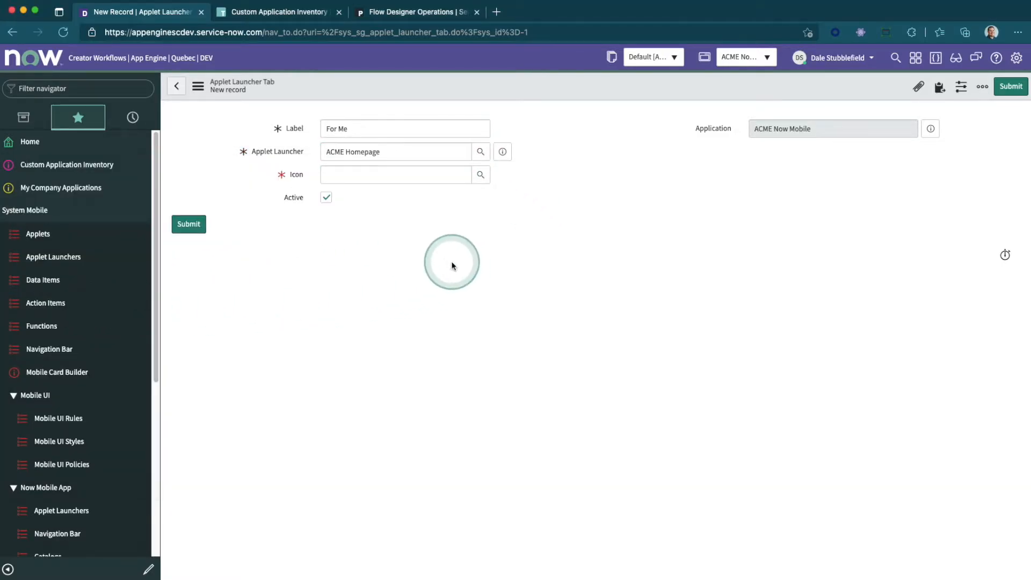
- Search the icons for *user, set the tab's icon to User, and submit the record
left_click(463, 177)
left_click(482, 176)
left_click(183, 292)
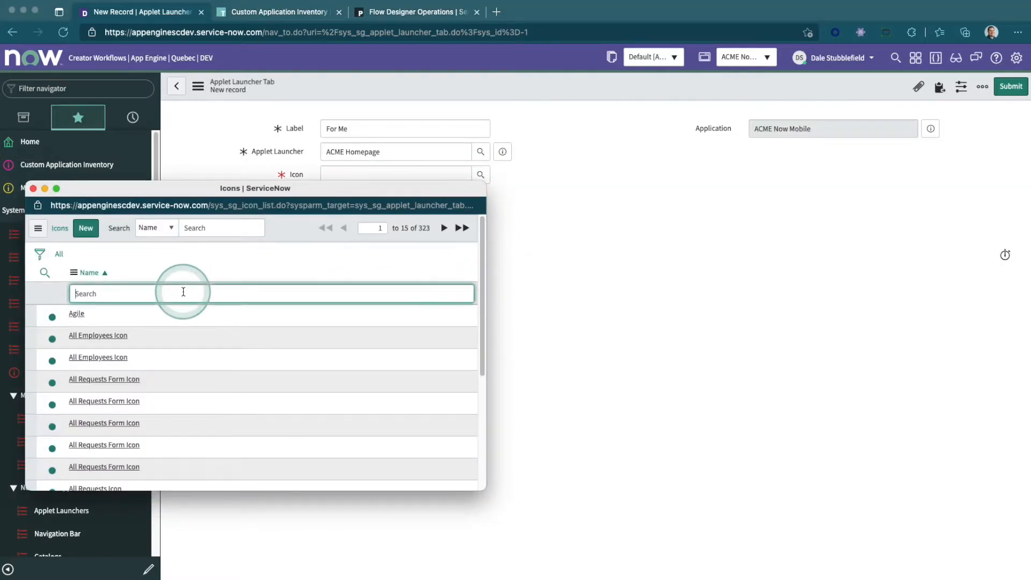
type("*user")
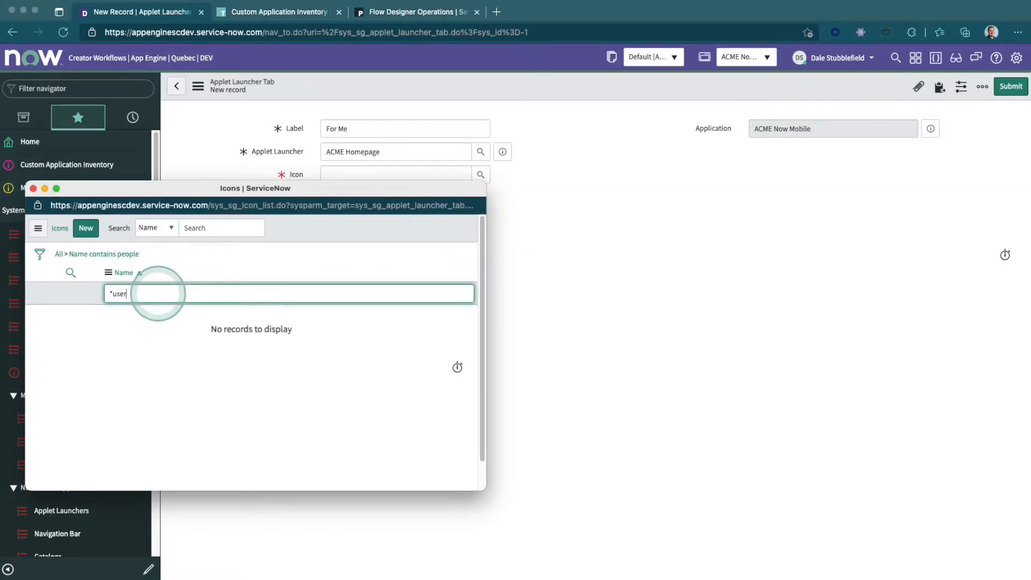
key("Return")
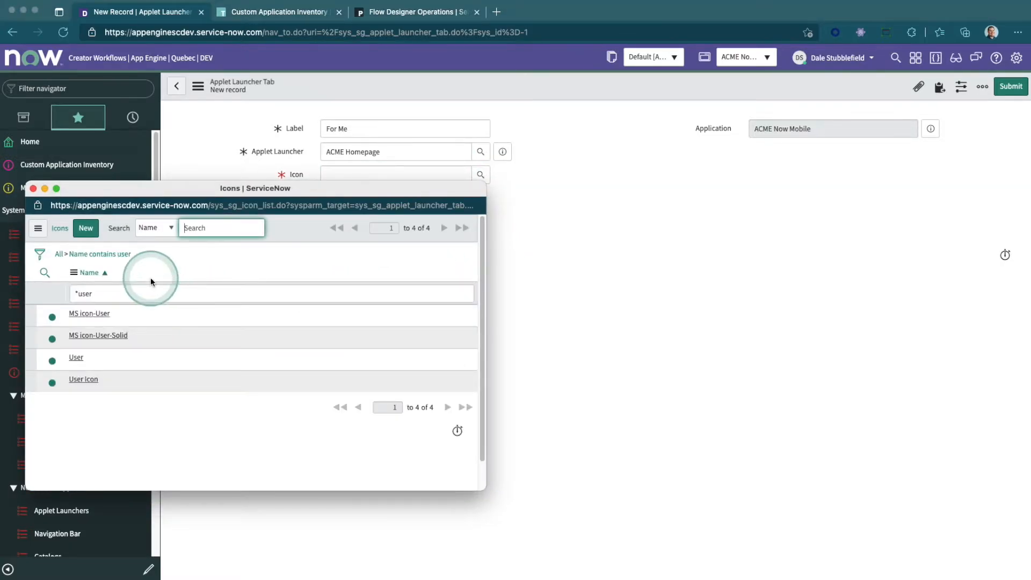
left_click(77, 357)
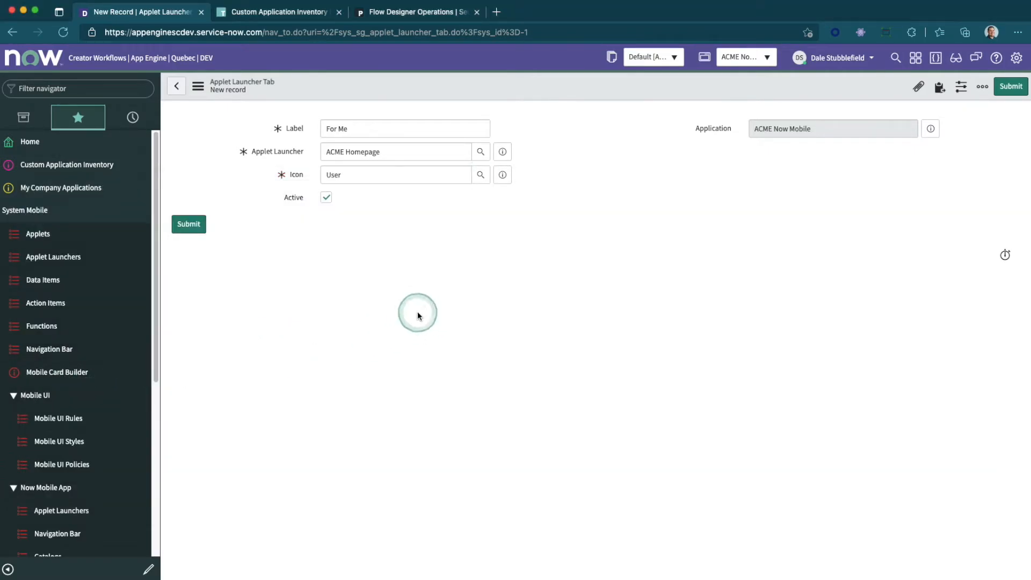
left_click(194, 223)
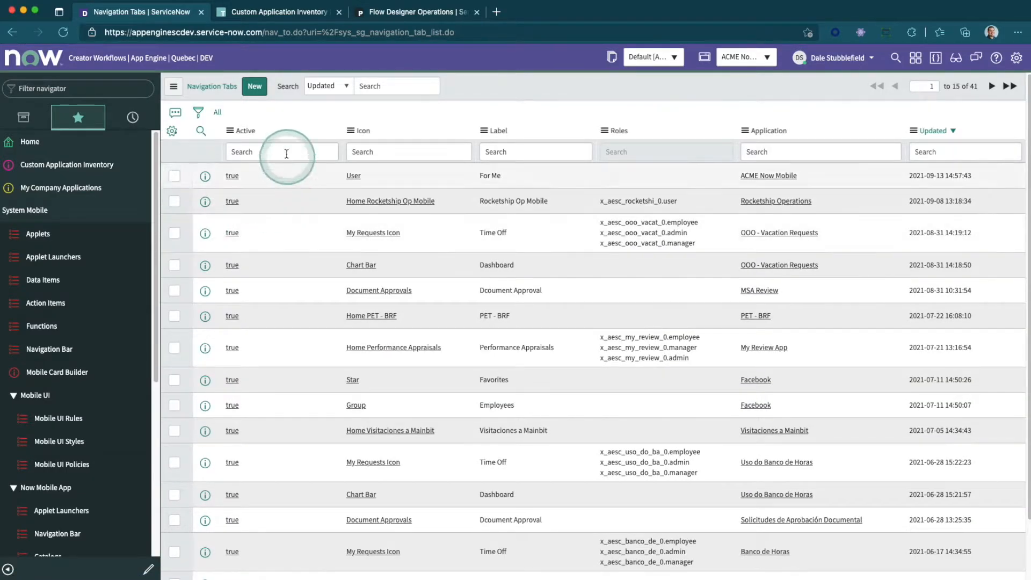
- Open the Now Mobile Nav navigation bar record and open its Navigation Tab Maps list in a new browser tab
left_click(75, 354)
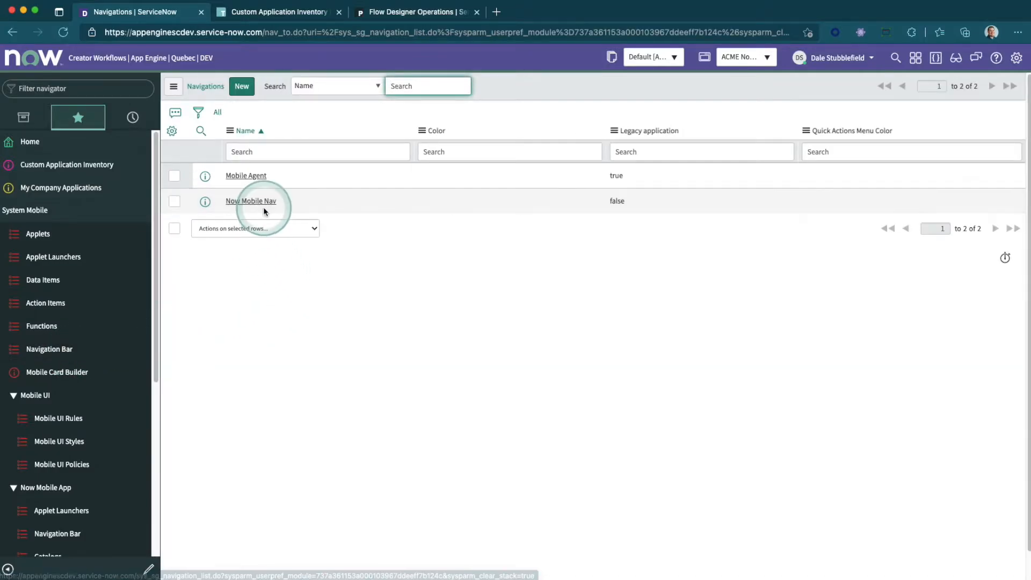
left_click(263, 207)
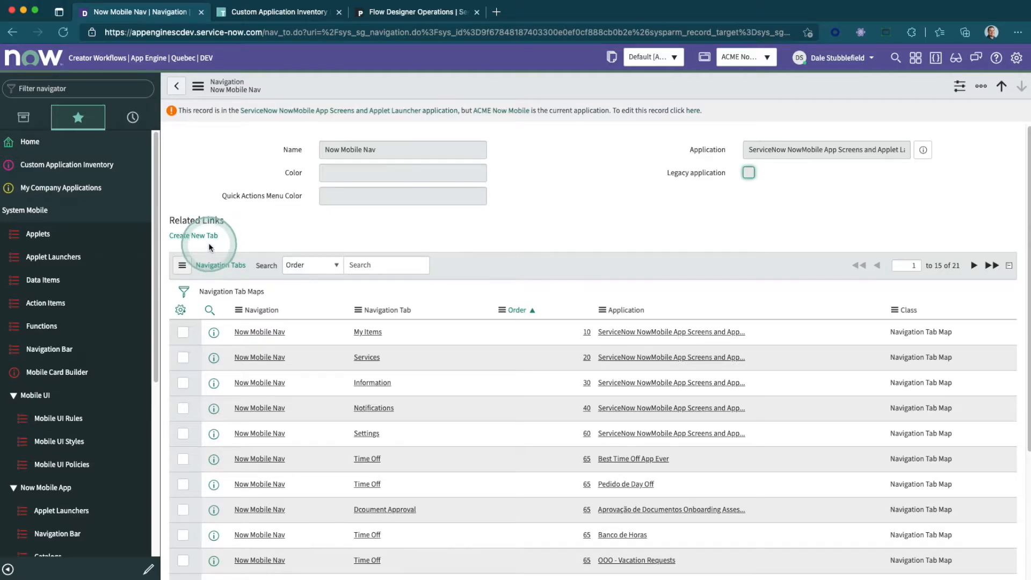
right_click(249, 294)
left_click(260, 298)
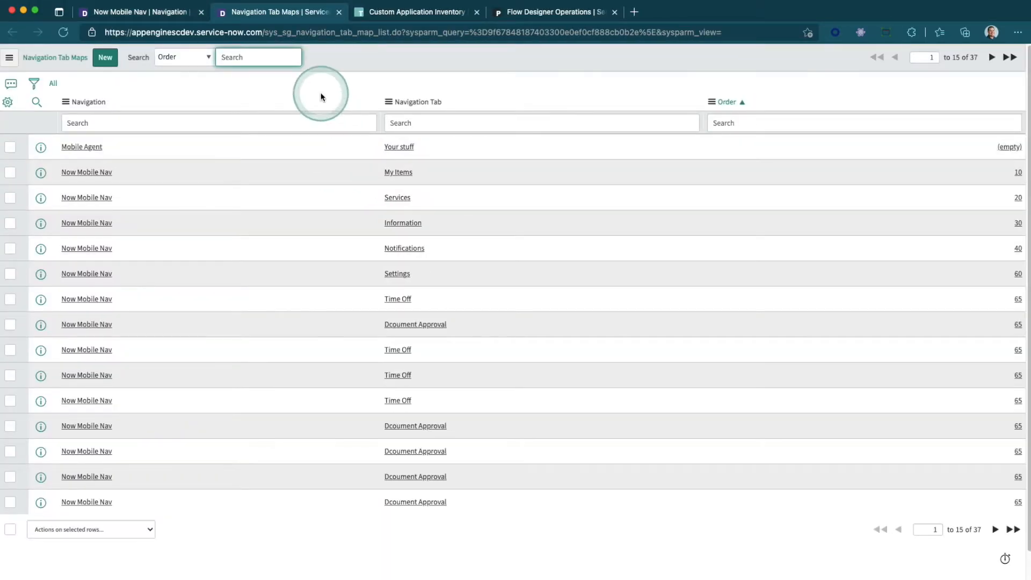
- Create a Navigation Tab Map record linking the Now Mobile Nav navigation to the For Me tab and submit it
left_click(100, 65)
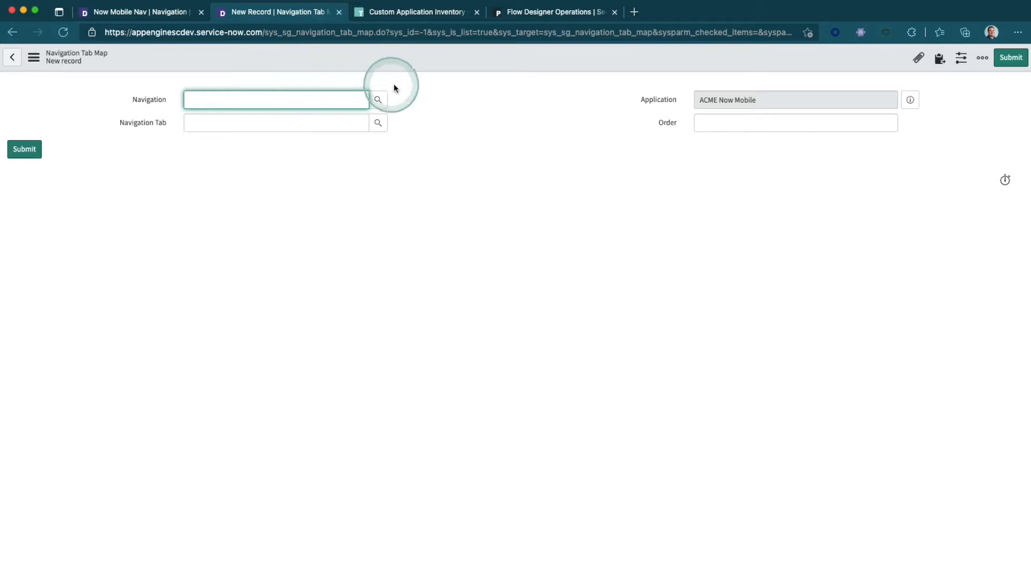
left_click(378, 99)
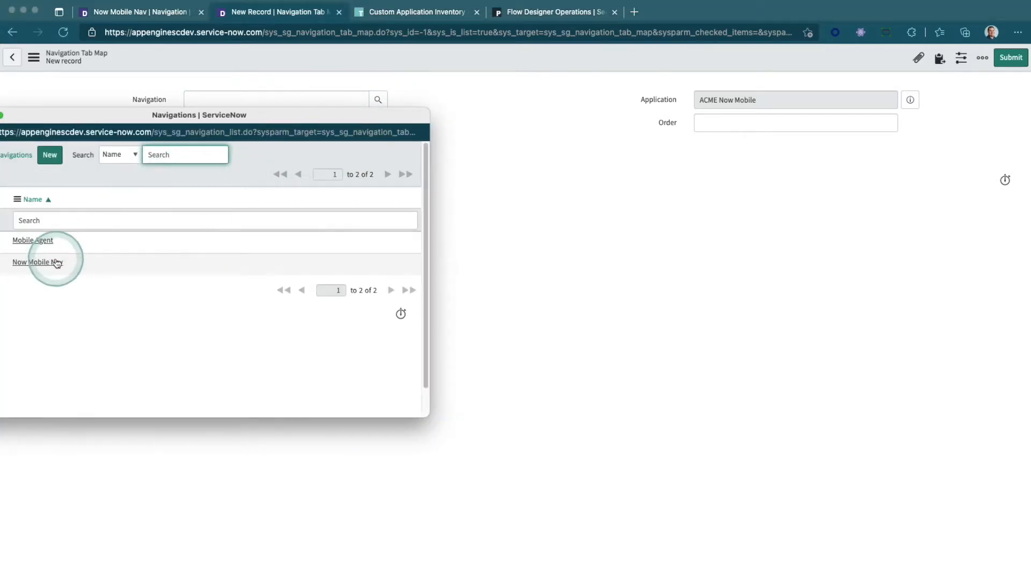
left_click_drag(134, 114, 227, 114)
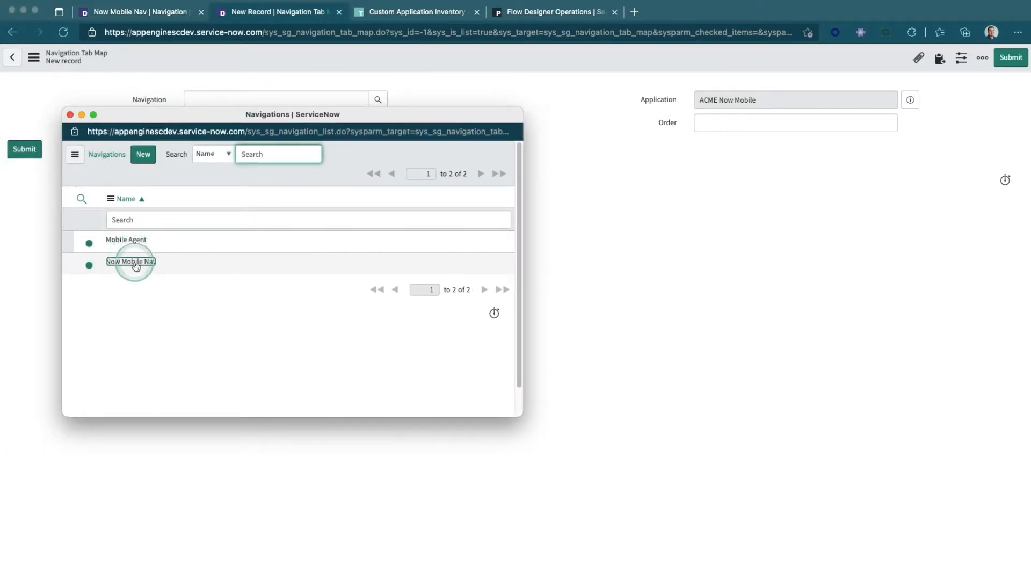
left_click(131, 262)
left_click(376, 123)
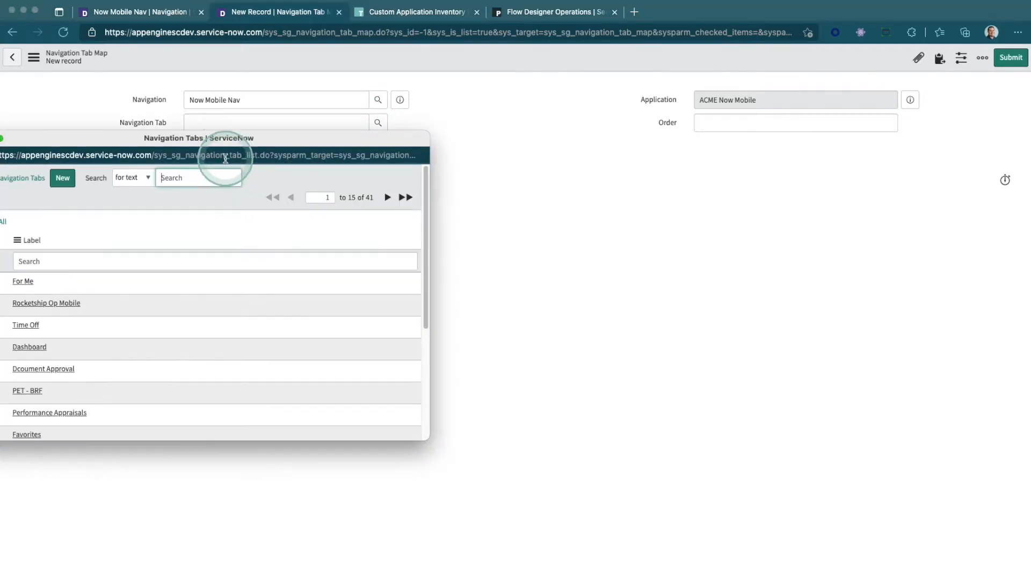
left_click_drag(233, 136, 392, 136)
left_click(184, 280)
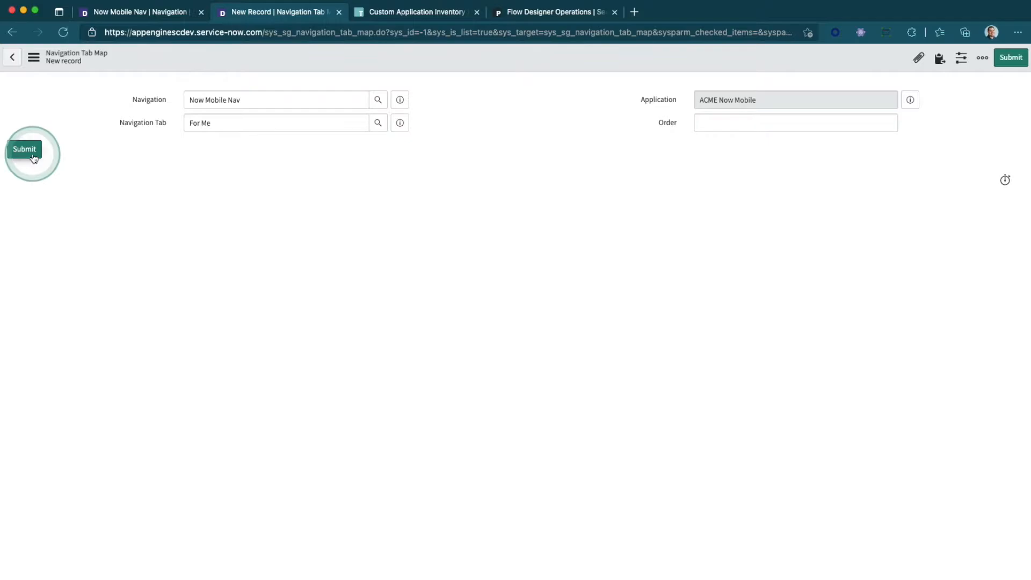
left_click(24, 151)
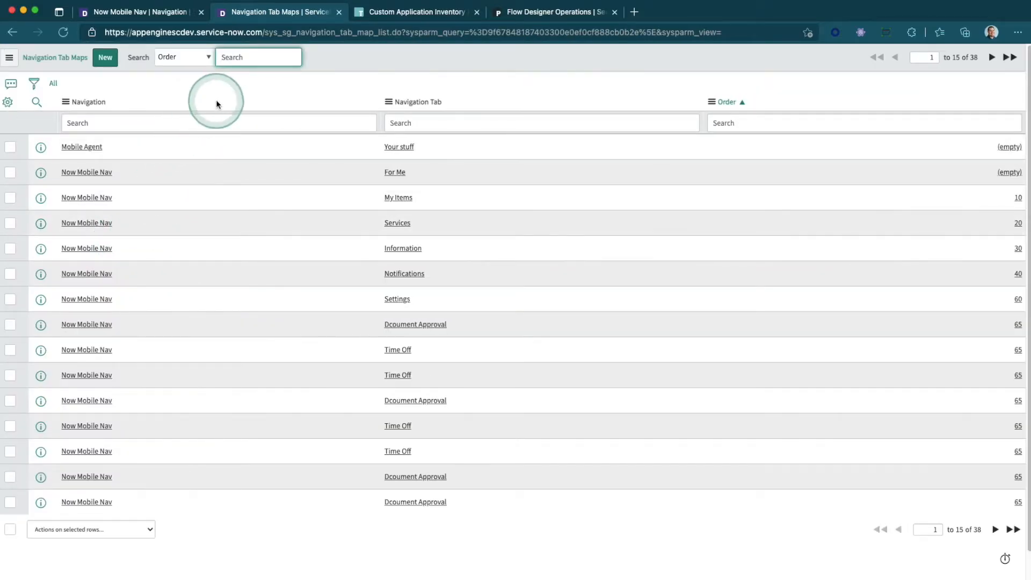
- Close the Navigation Tab Maps browser tab, switch to the mirrored mobile app and view its For Me tab
middle_click(255, 12)
left_click(221, 172)
key("super+Tab")
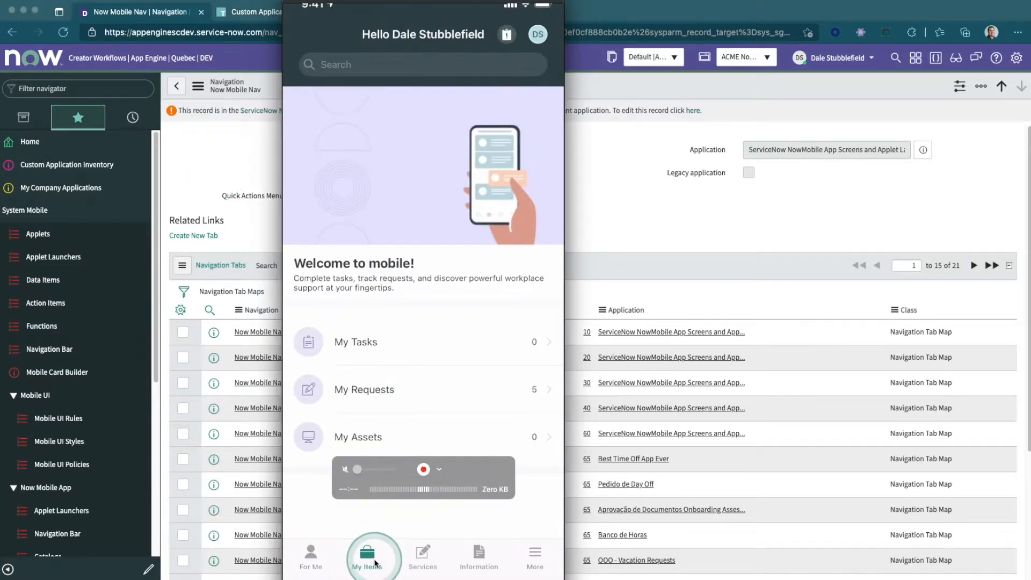
left_click(304, 564)
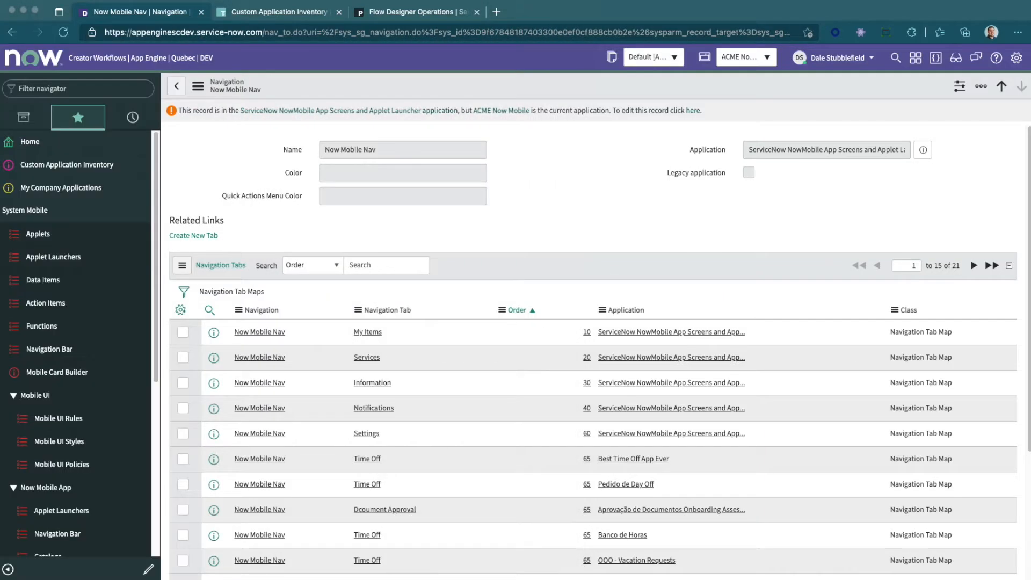
- Open the ACME Homepage applet launcher record from the Applet Launchers list and review its header and body settings
left_click(617, 212)
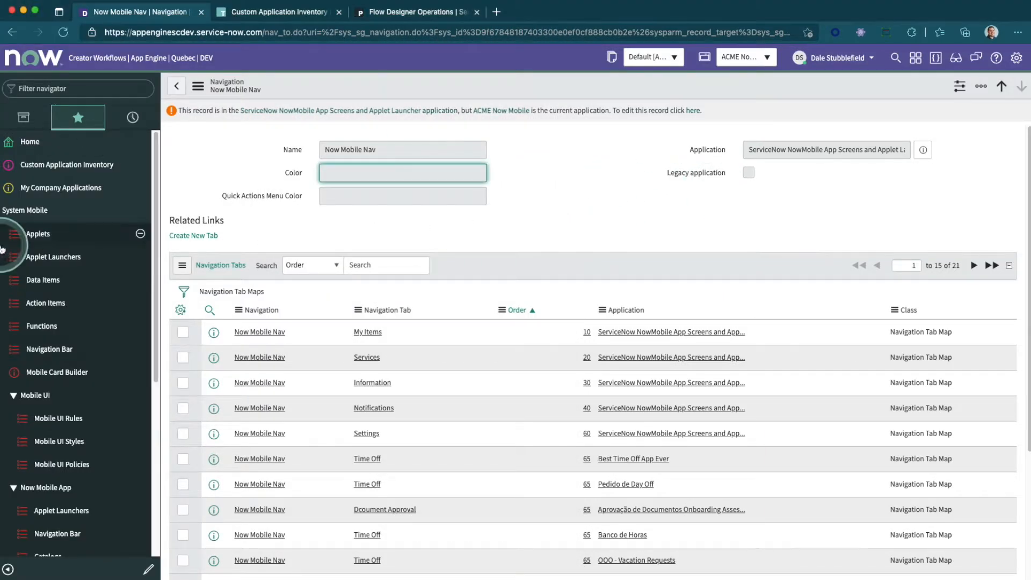
left_click(61, 263)
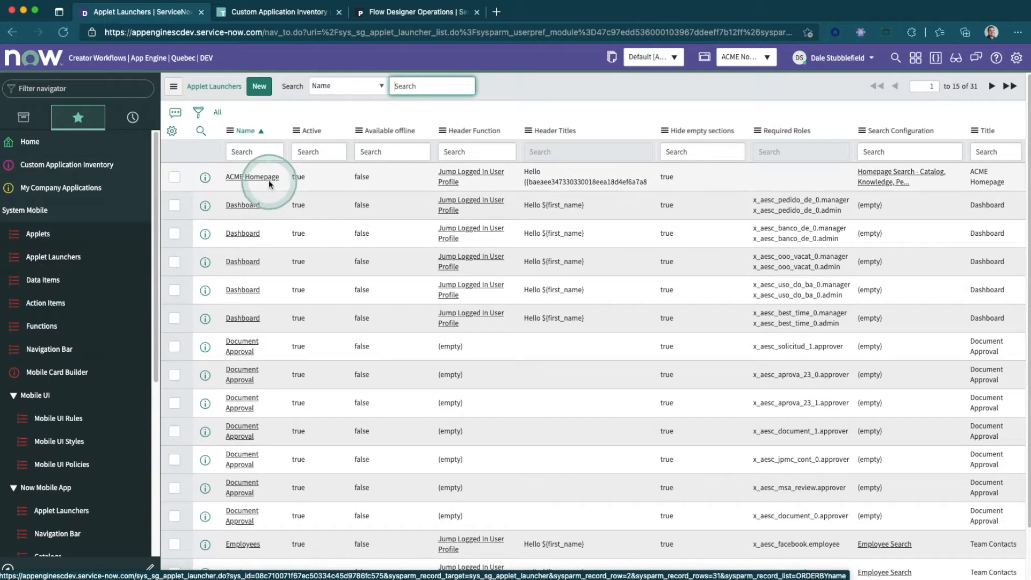
left_click(269, 179)
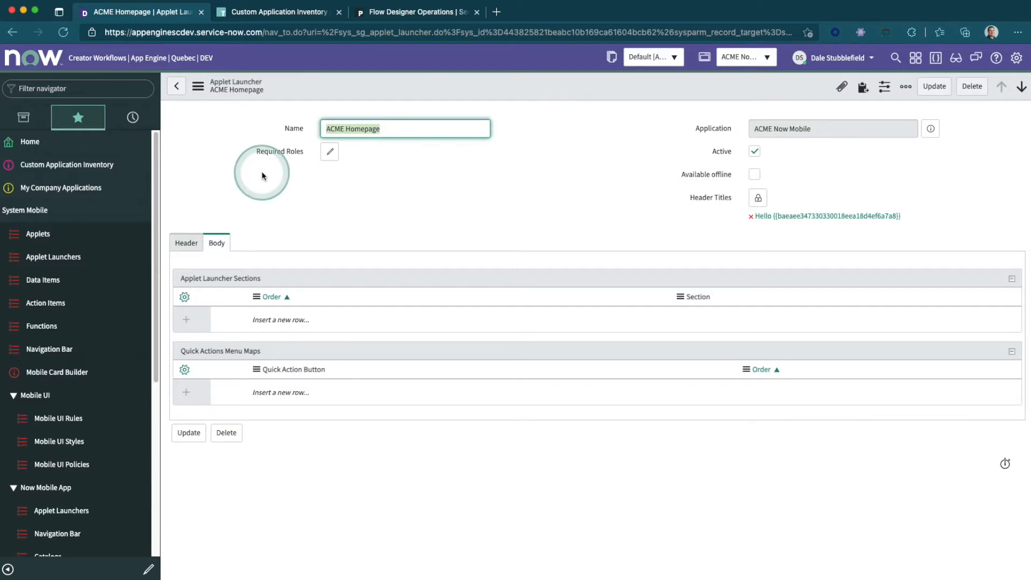
left_click(388, 128)
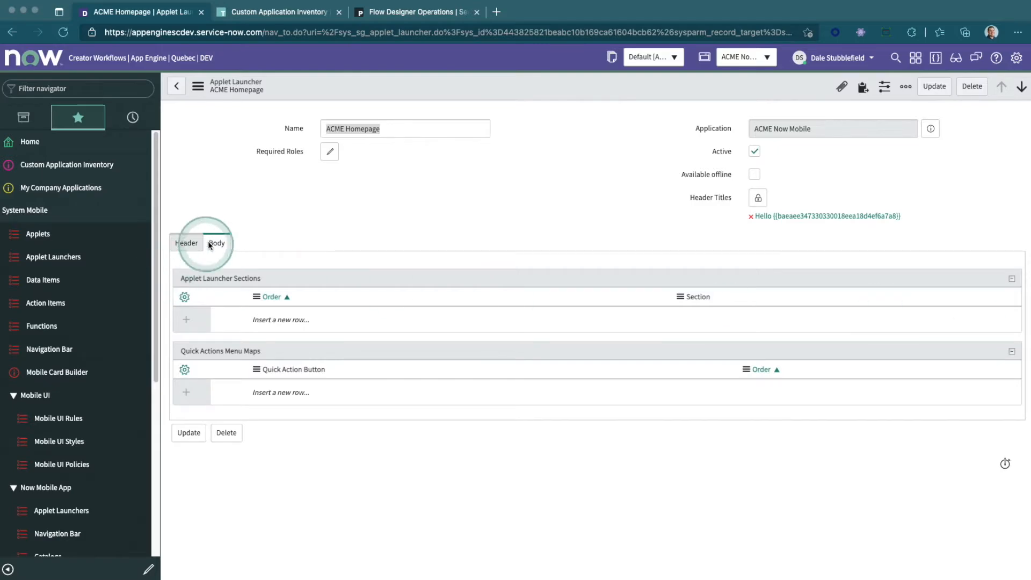
left_click(186, 244)
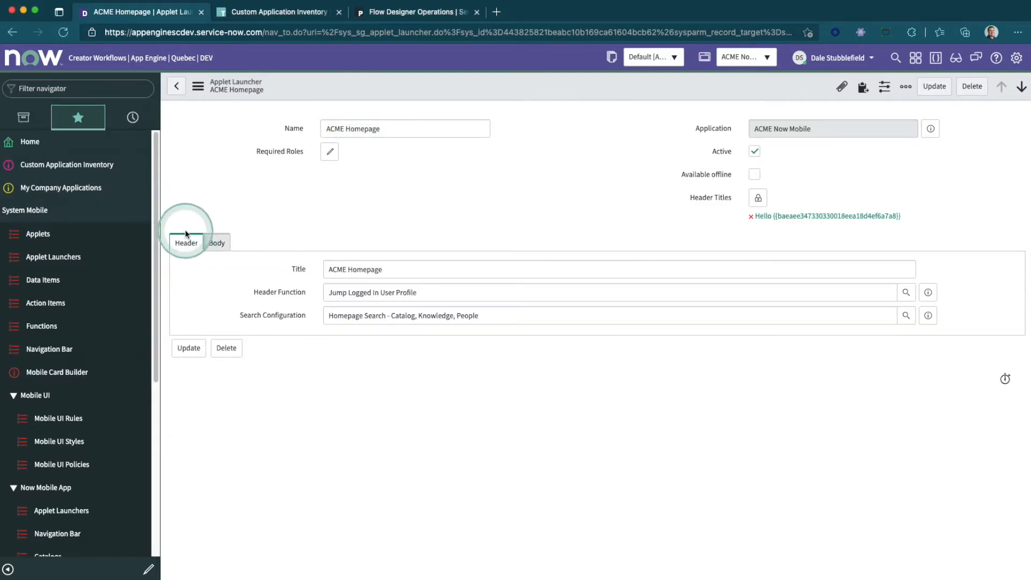
left_click(216, 243)
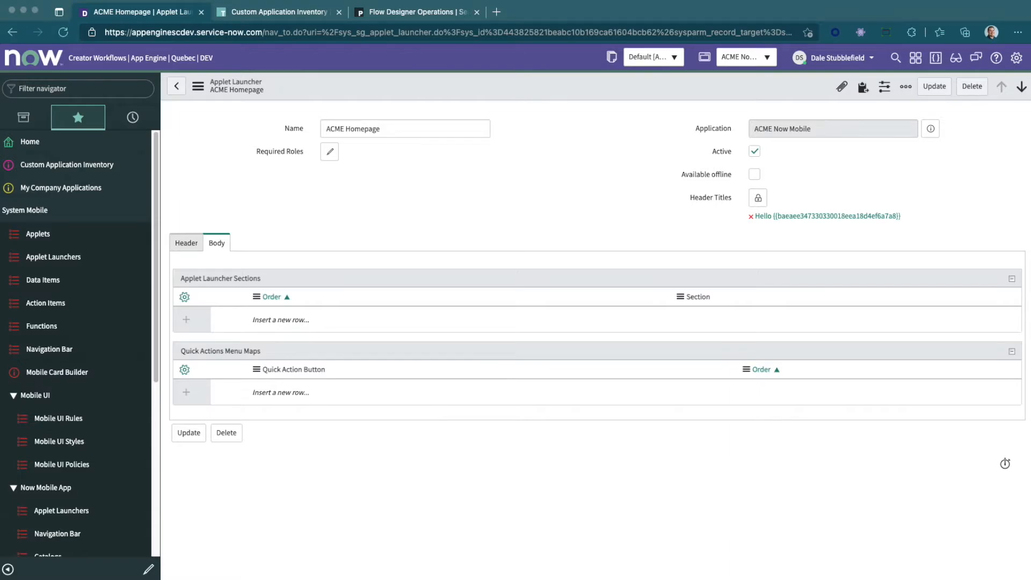
- Add the My Items section with order 10 to the ACME Homepage applet launcher sections and save the record
left_click(330, 337)
double_click(329, 315)
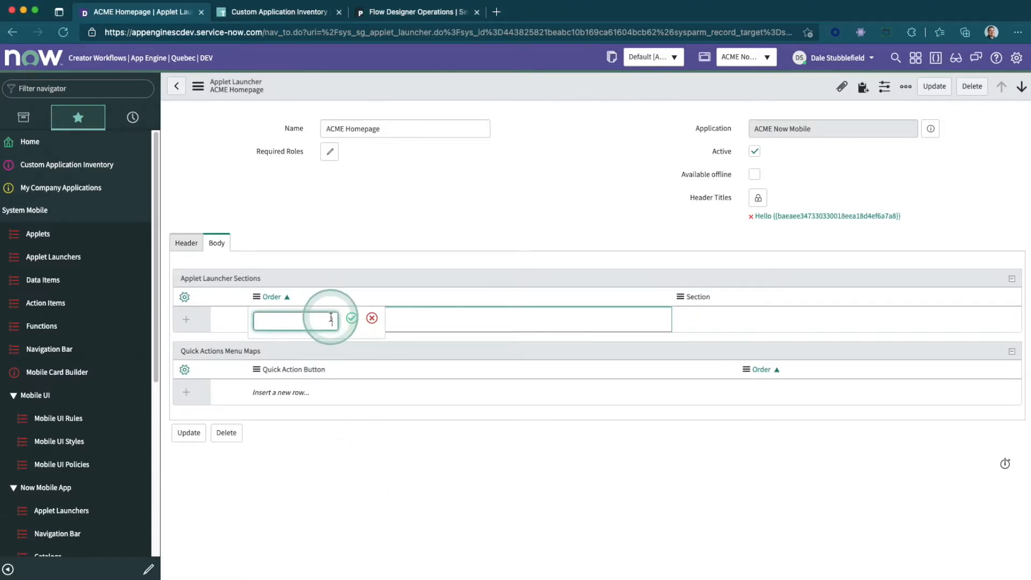
key("Tab")
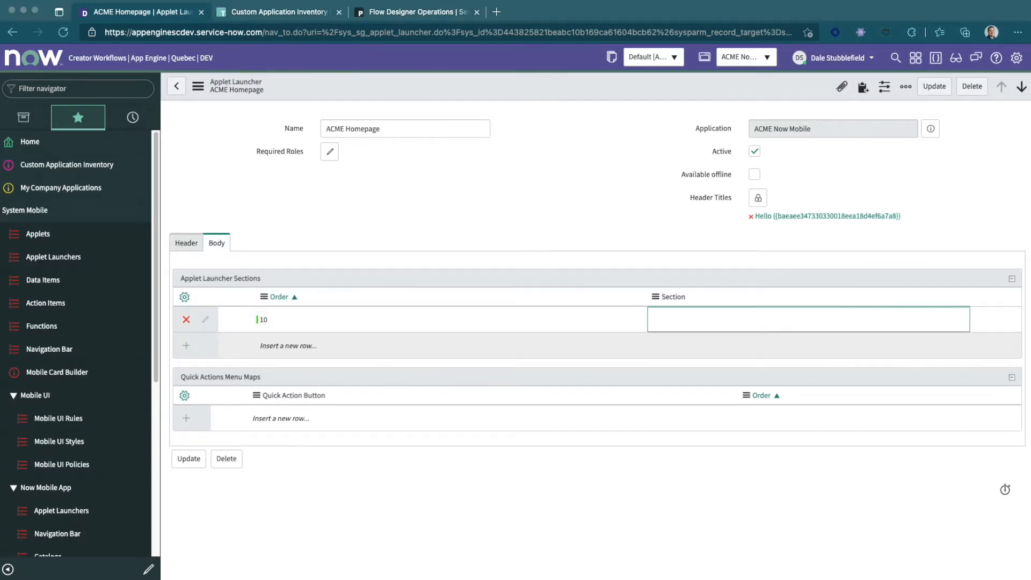
left_click(692, 317)
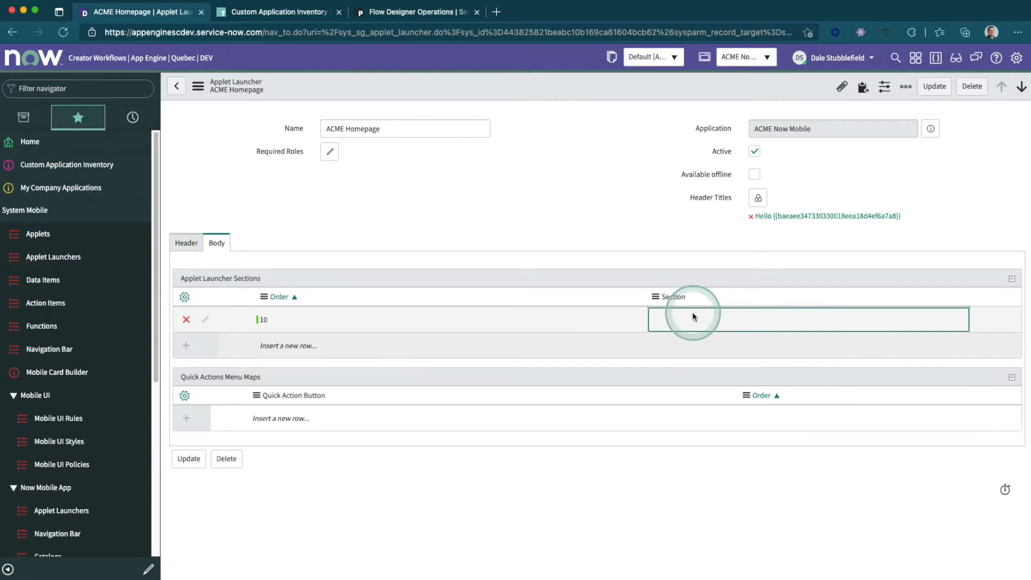
left_click(693, 317)
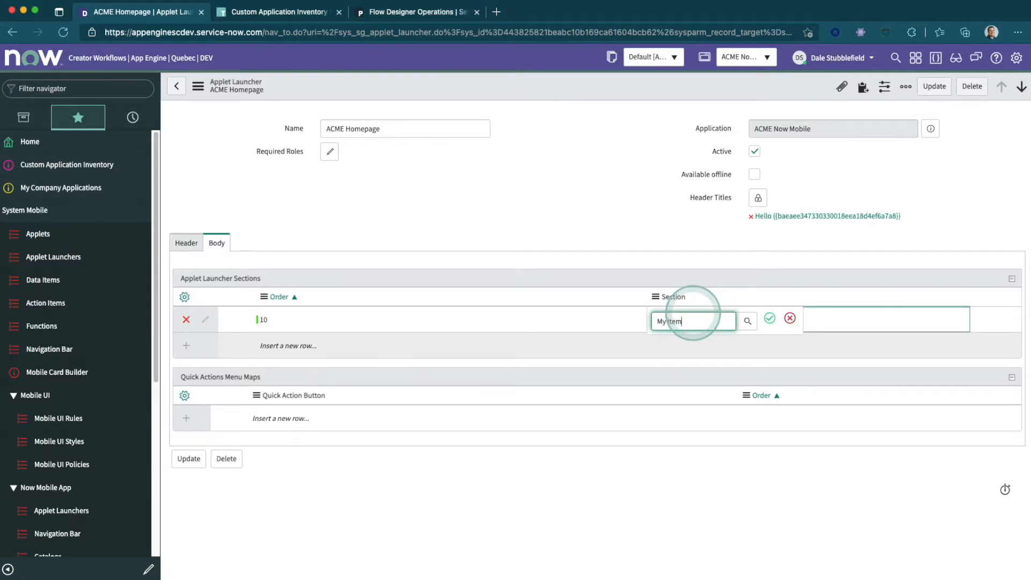
key("Return")
right_click(668, 91)
left_click(674, 95)
left_click_drag(355, 11, 469, 2)
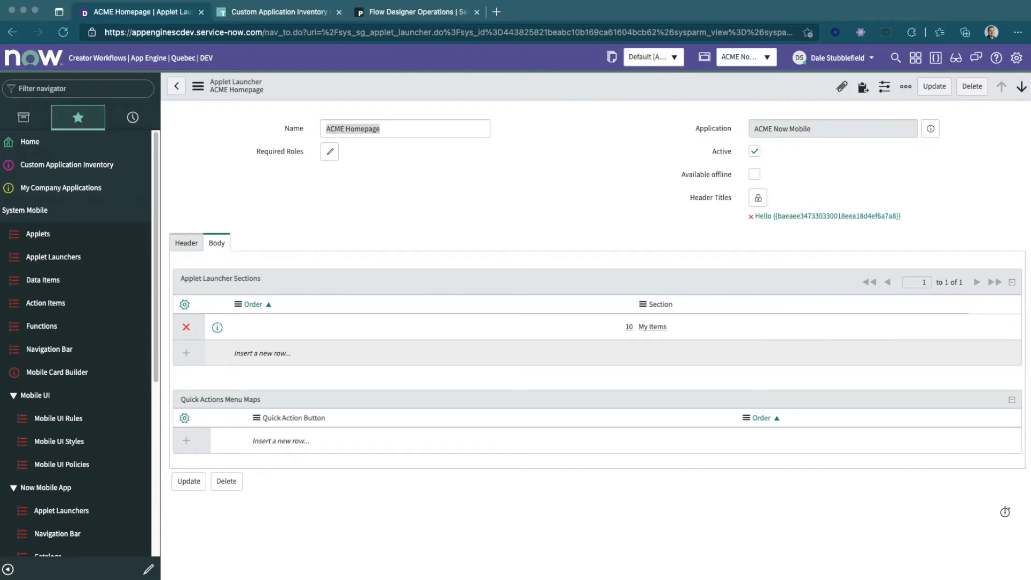
- Open the sys_sg_media_section.list table from the navigator and start a new media section record
left_click(95, 89)
left_click(123, 89)
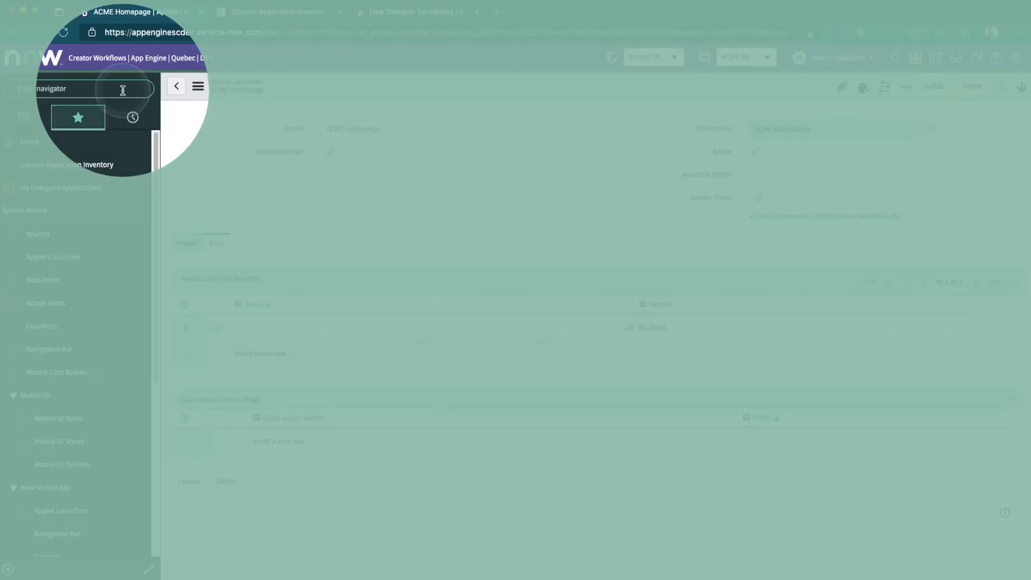
type("sys_sg_media_section")
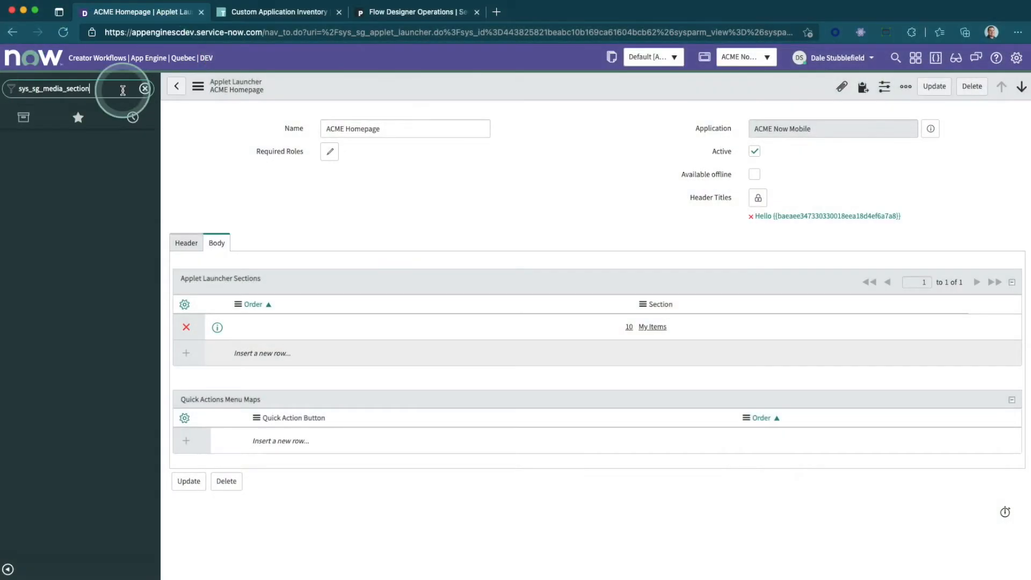
type(".list")
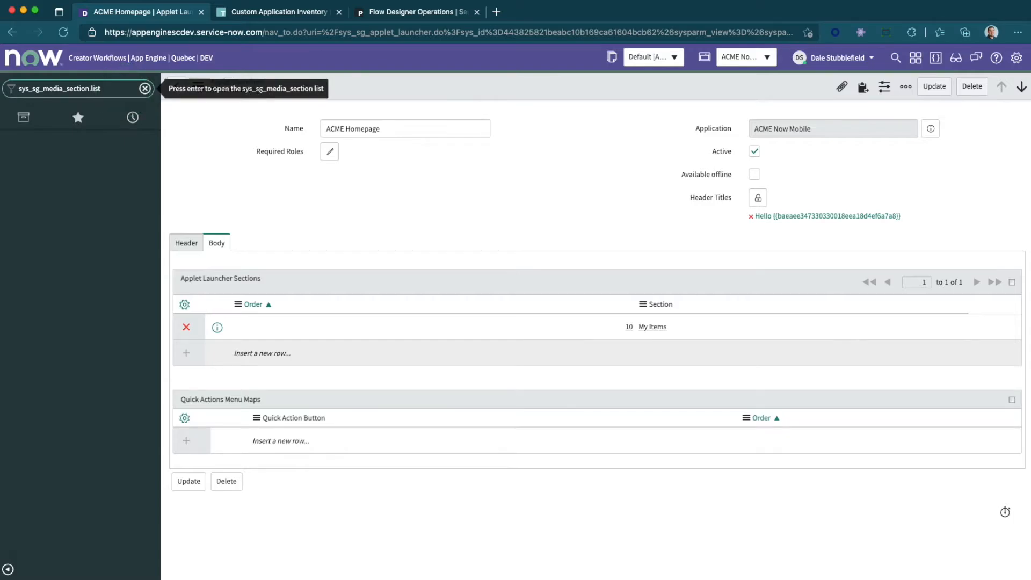
key("Return")
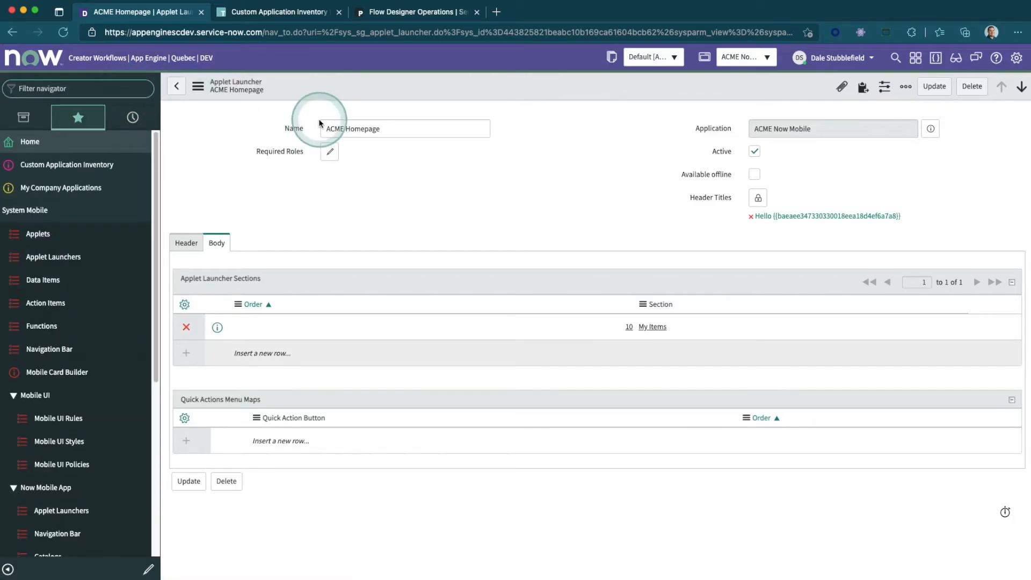
left_click(254, 89)
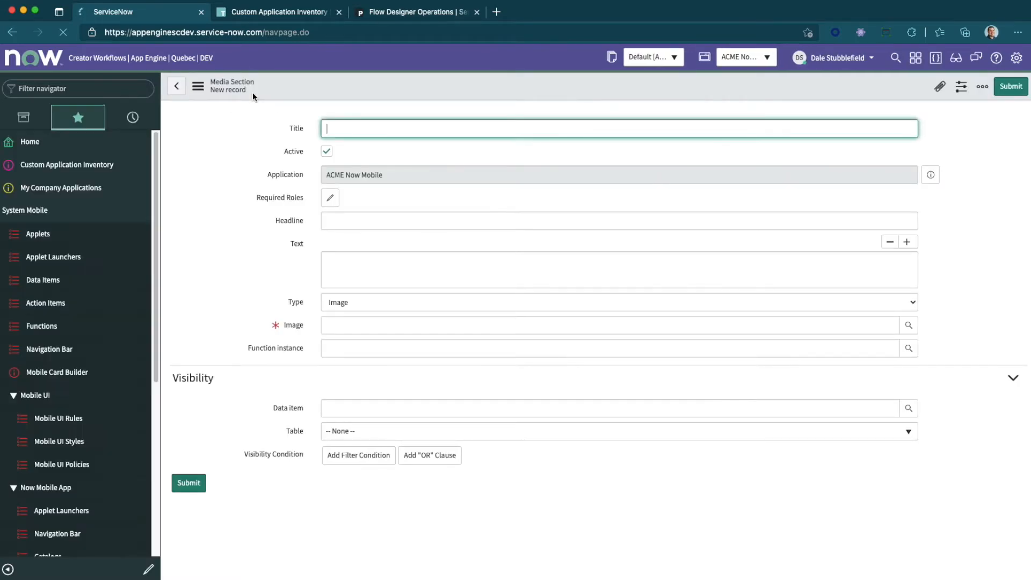
- Title the media section ACME Media Section 1, keep its type as Image and try to save it
type("ACME Media Sec")
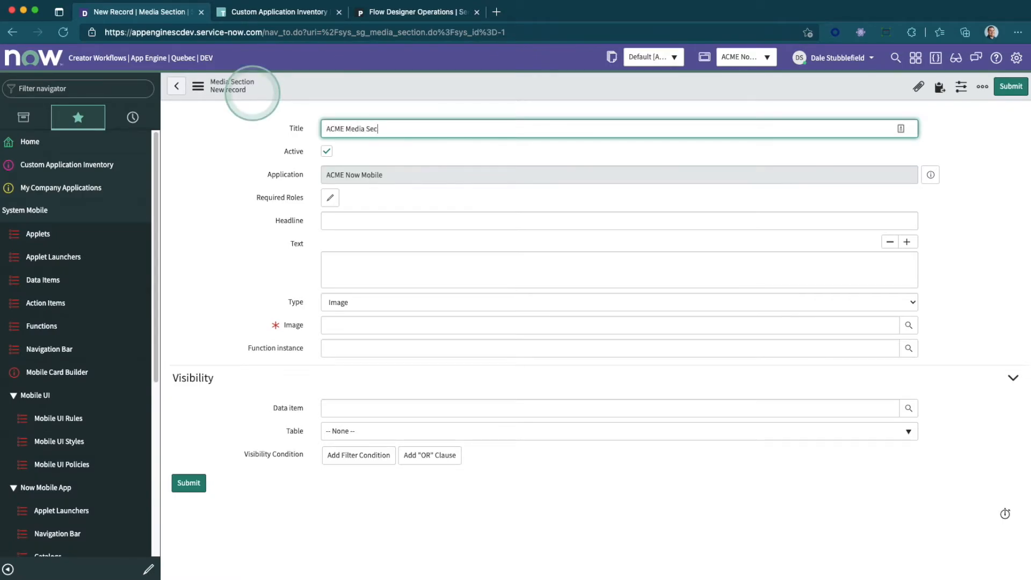
type("tion 1")
left_click(258, 255)
left_click(353, 299)
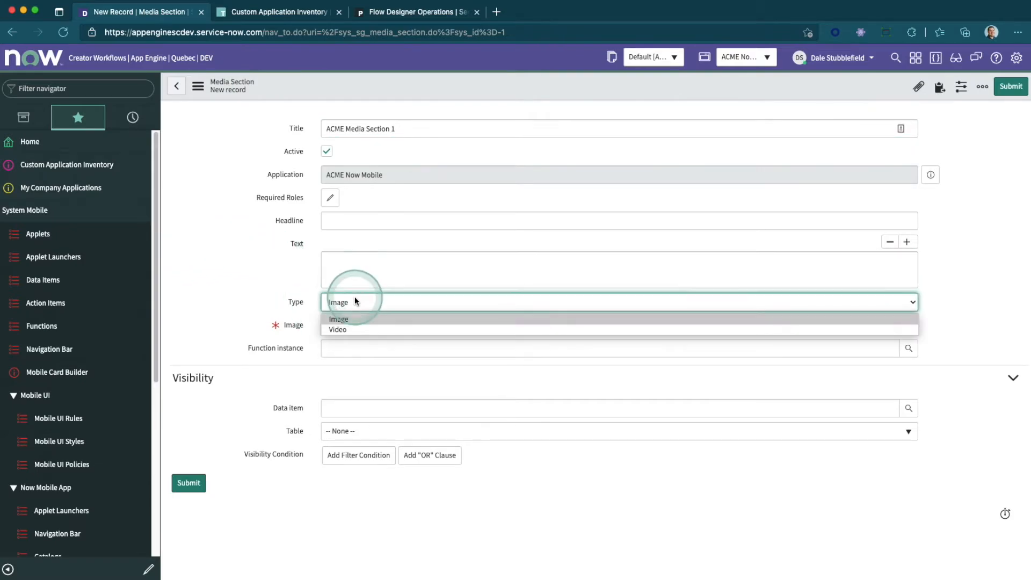
left_click(253, 317)
left_click(304, 384)
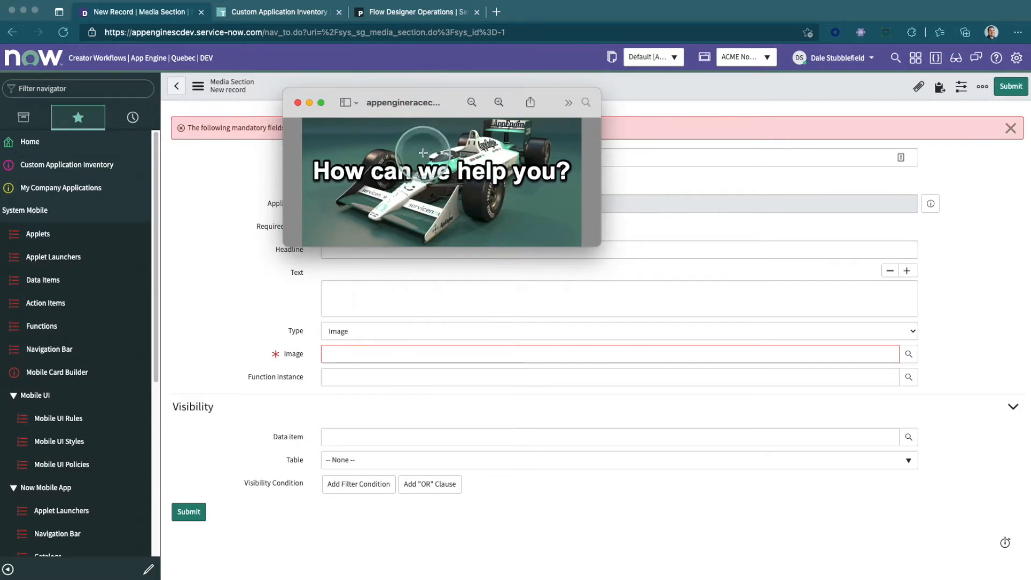
- Attach the file appengineracecar with banner.png to the new media section record and dismiss the mandatory field message
left_click_drag(445, 101, 0, 80)
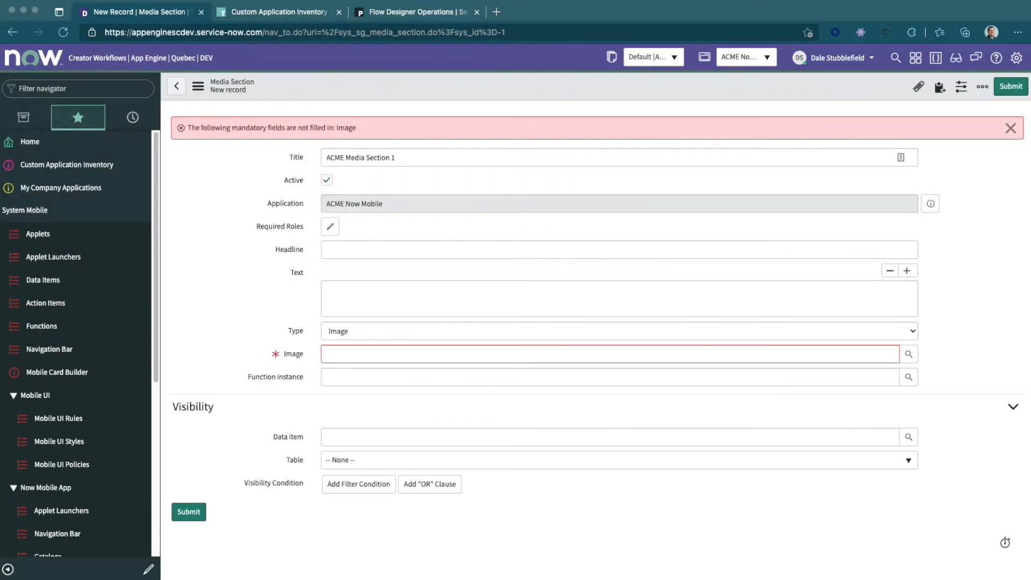
left_click_drag(39, 166, 538, 114)
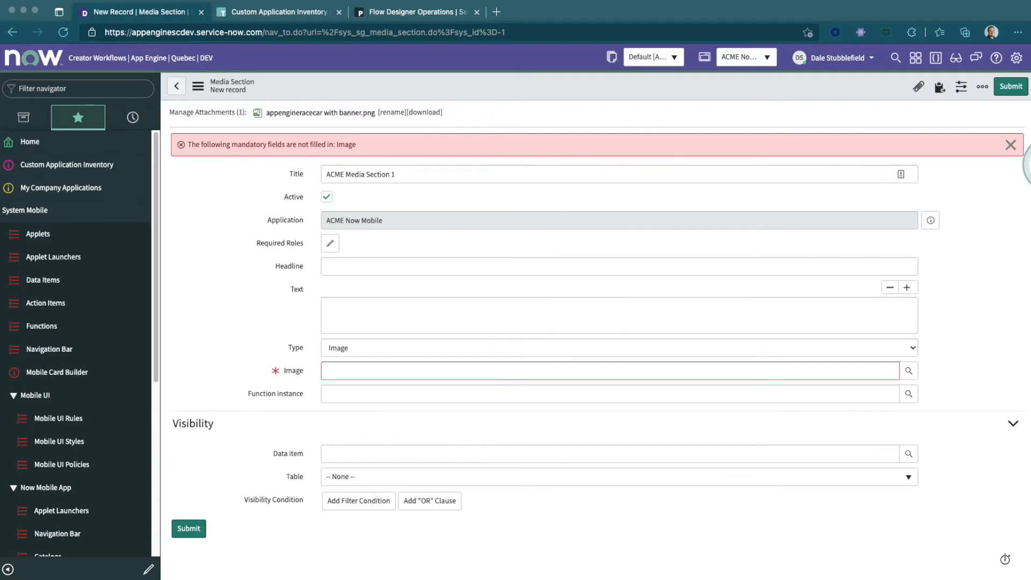
left_click(1010, 144)
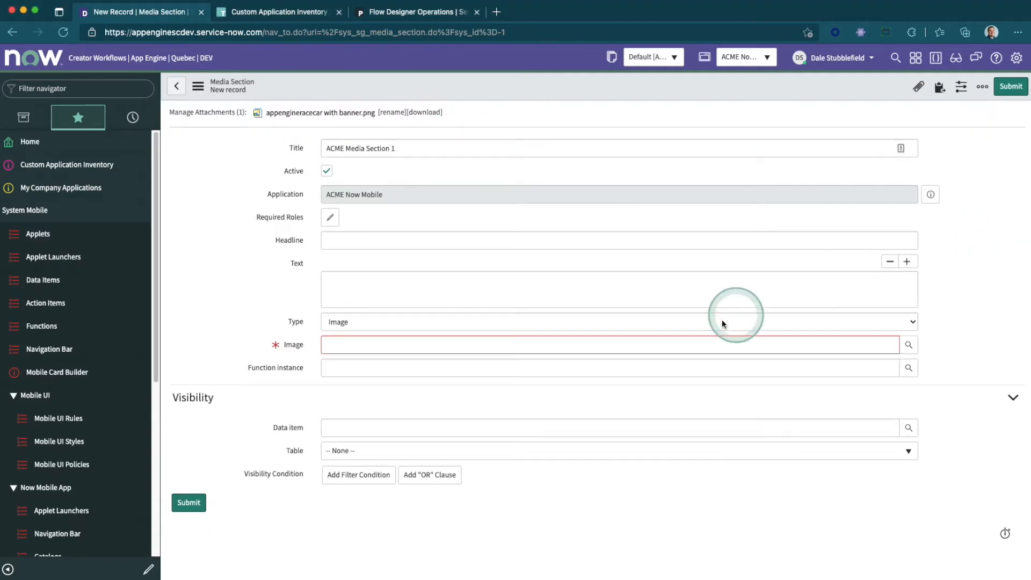
- Set the media section's Image field to appengineracecar with banner.png and save the record
left_click(908, 344)
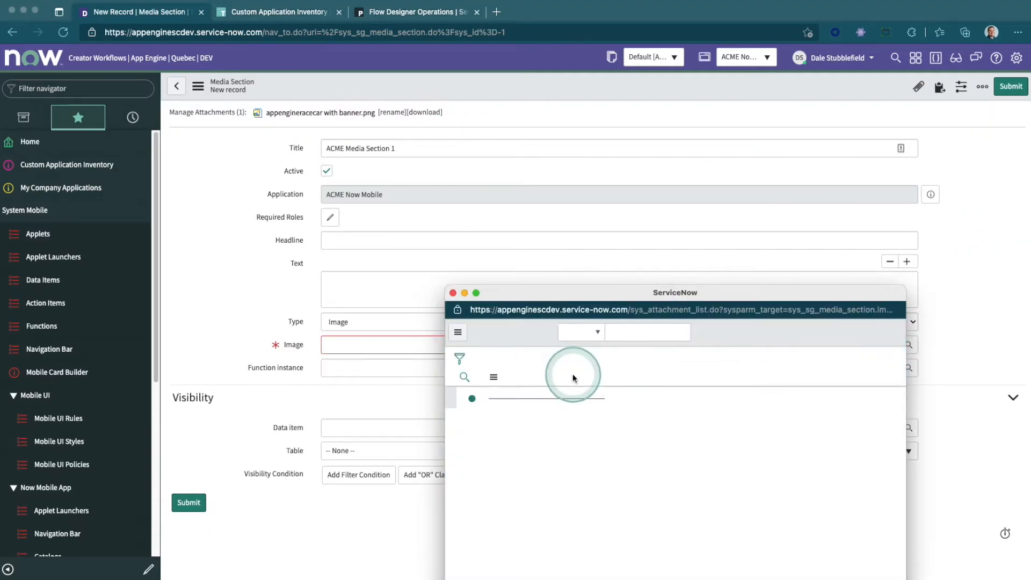
left_click(556, 417)
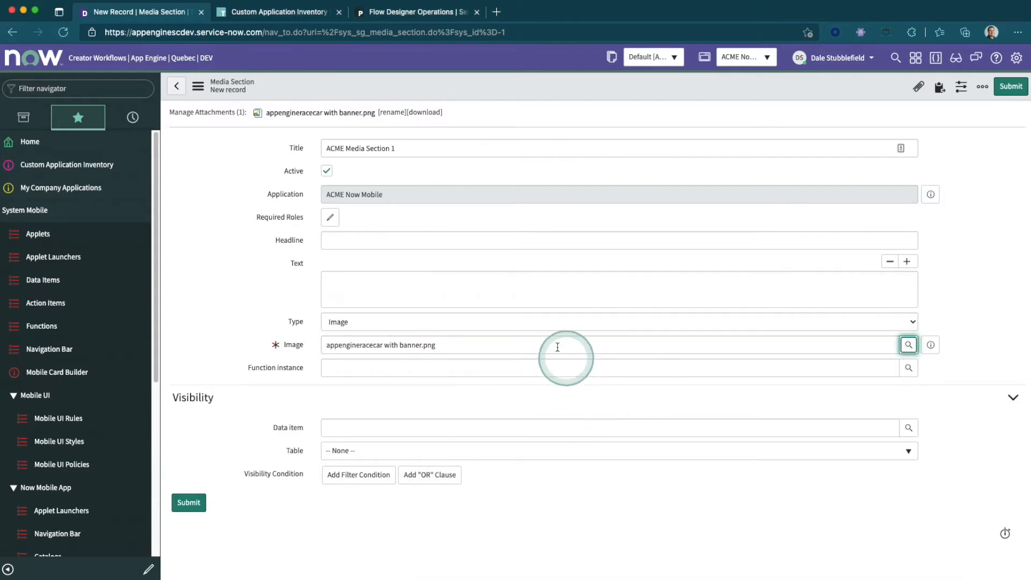
right_click(560, 89)
left_click(561, 91)
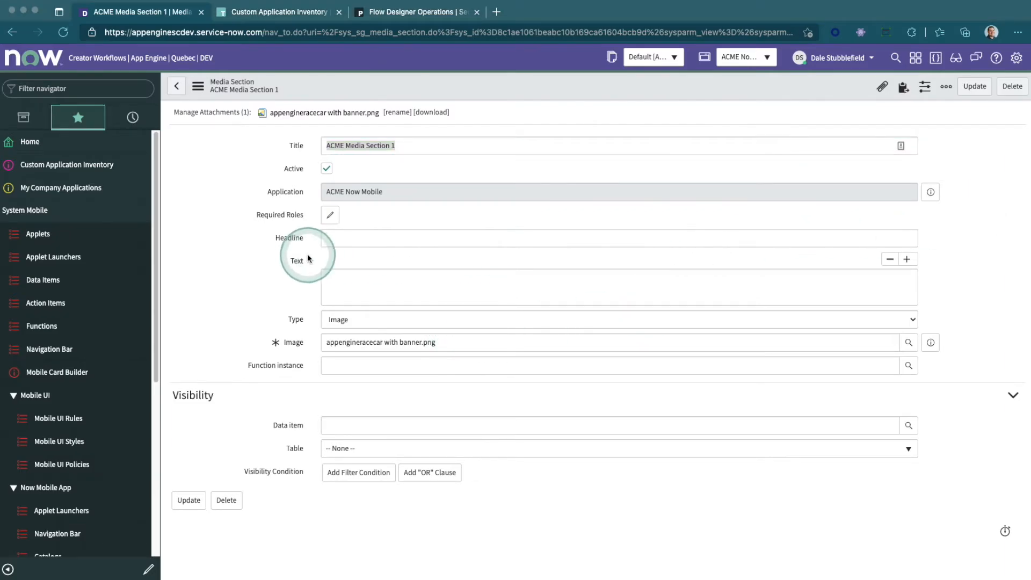
- Reopen the ACME Homepage applet launcher record from the navigation history
left_click(122, 121)
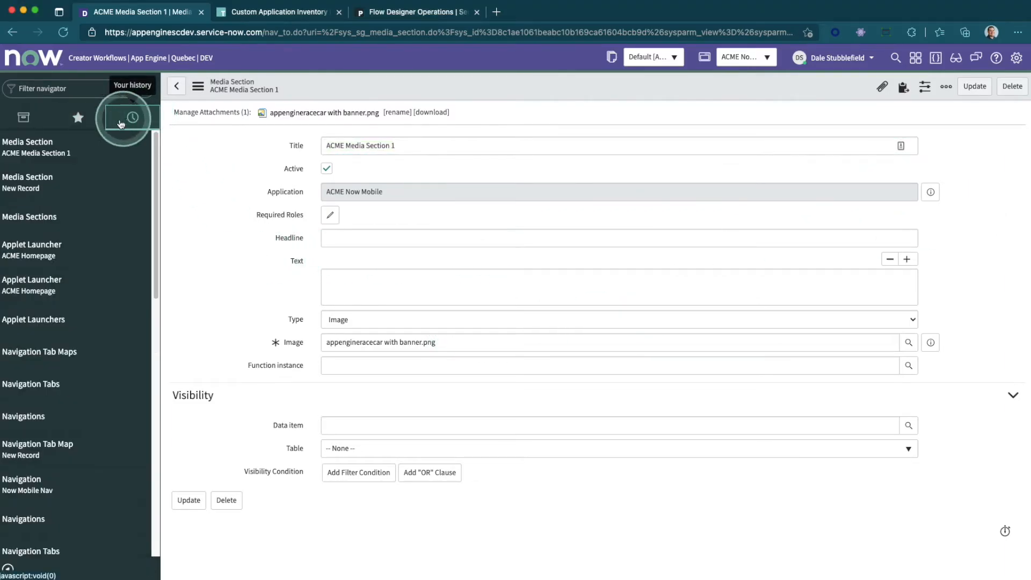
left_click(67, 256)
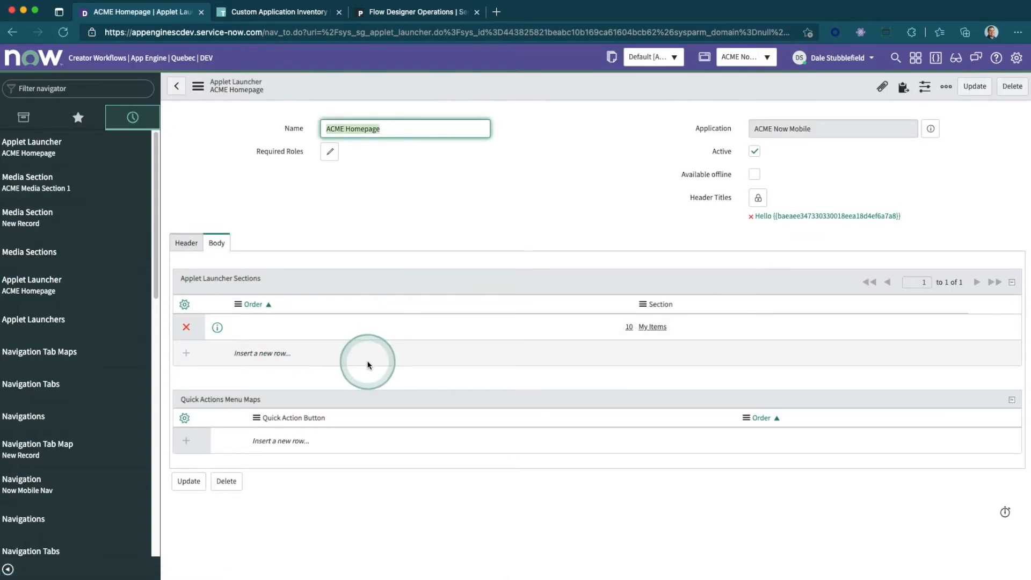
- Add ACME Media Section 1 to the applet launcher sections with order 0 and save the ACME Homepage record
left_click(368, 364)
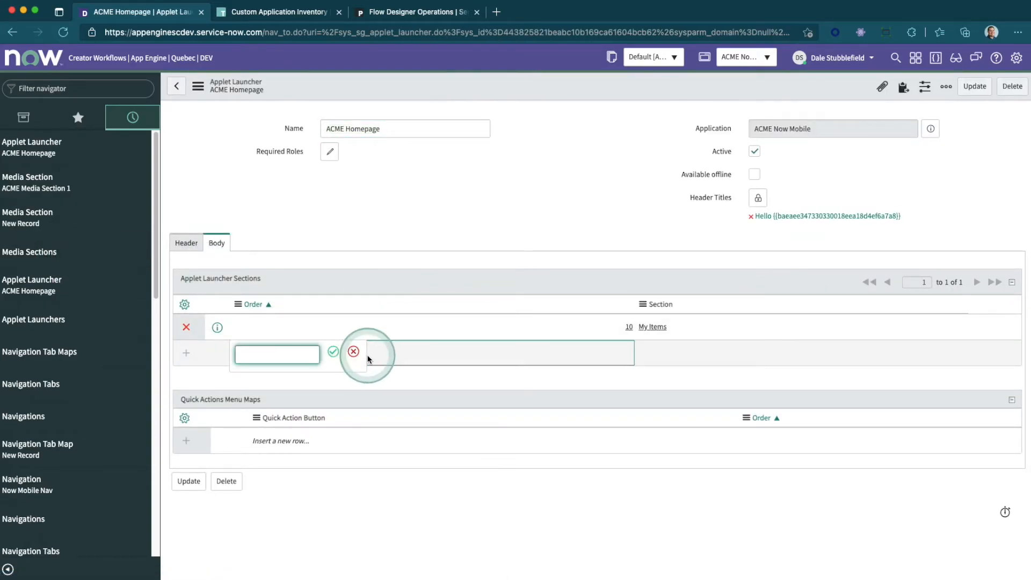
left_click(327, 359)
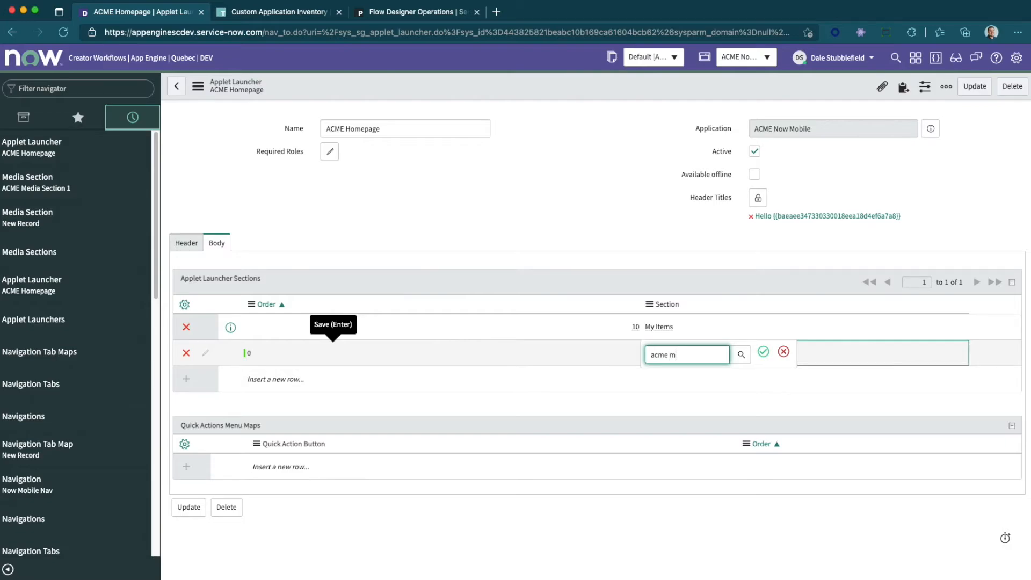
key("Return")
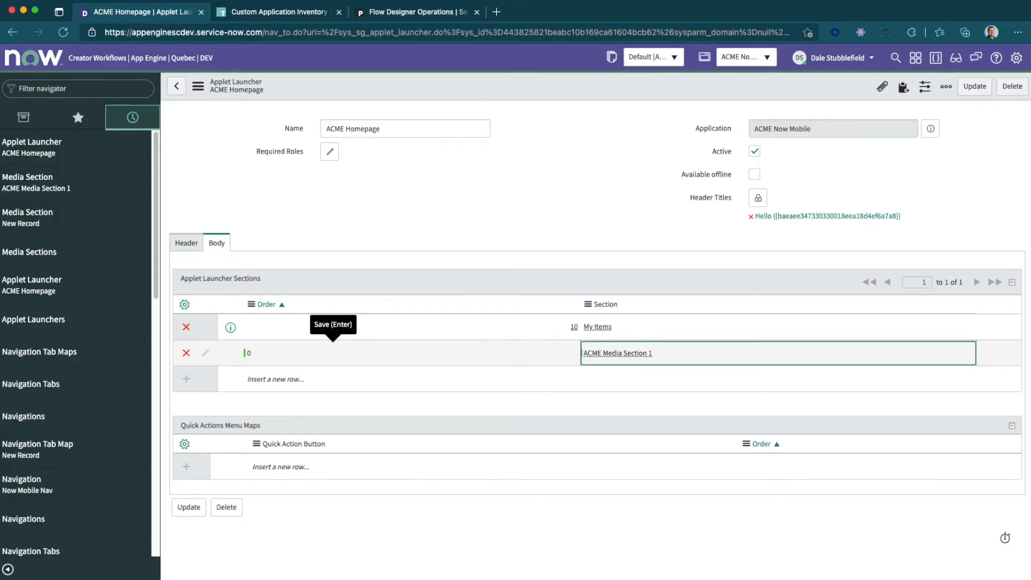
left_click(262, 304)
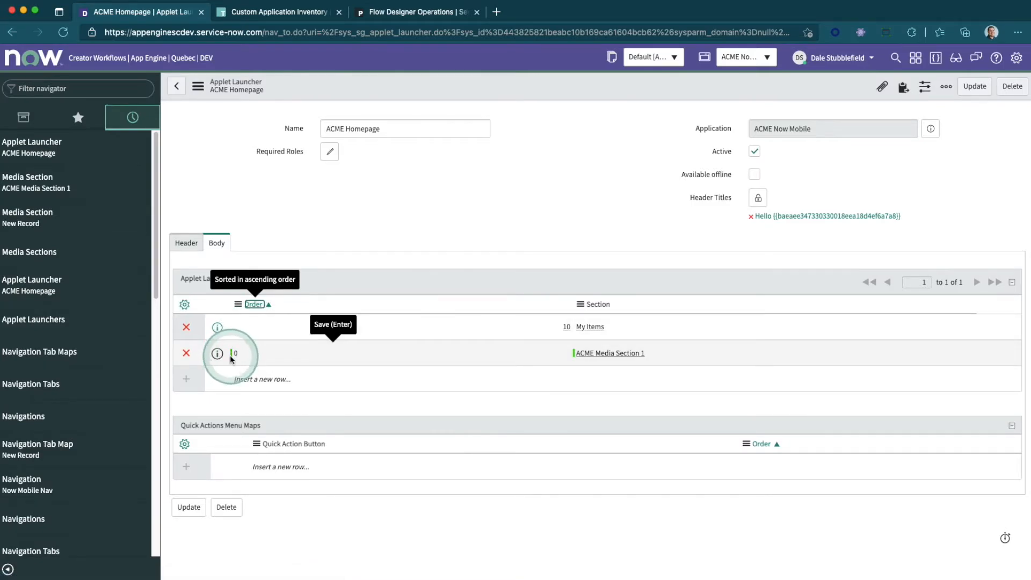
right_click(527, 85)
left_click(521, 168)
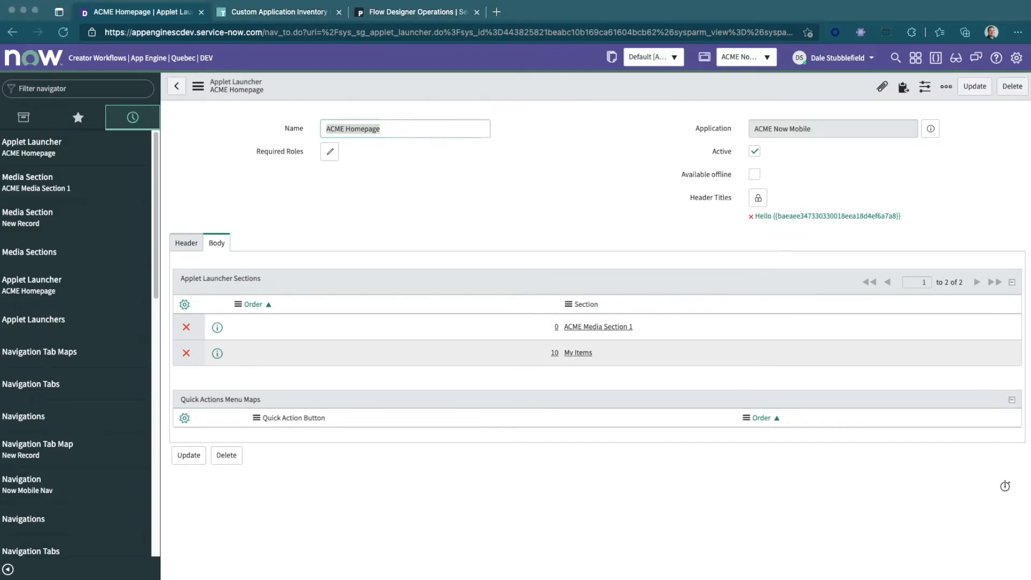
- Check the For Me tab in the mobile preview and compare it with the Demo and OOB screens in the NowMobile slide
left_click_drag(467, 16, 506, 2)
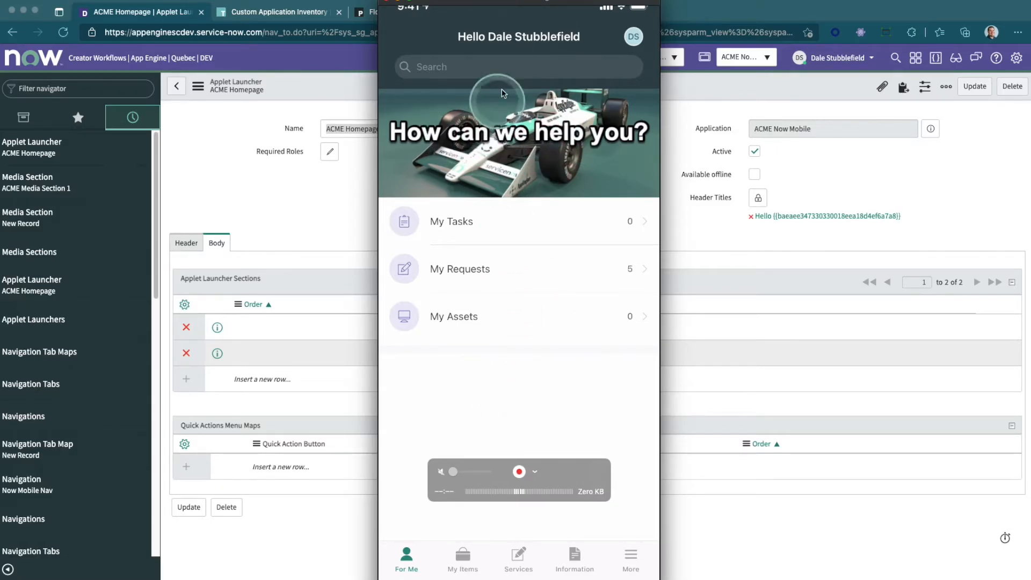
left_click_drag(559, 7, 561, 11)
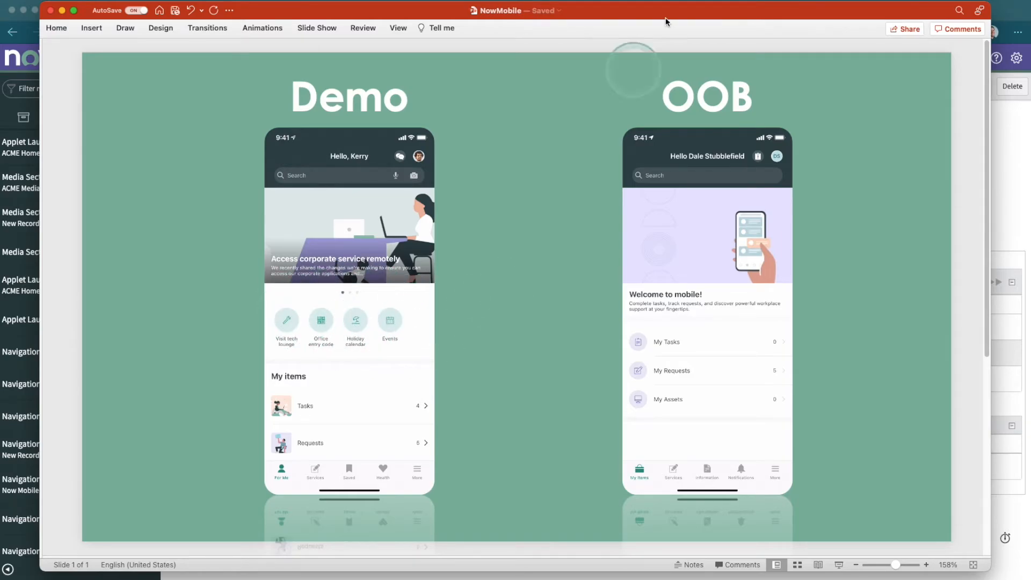
left_click_drag(756, 11, 0, 13)
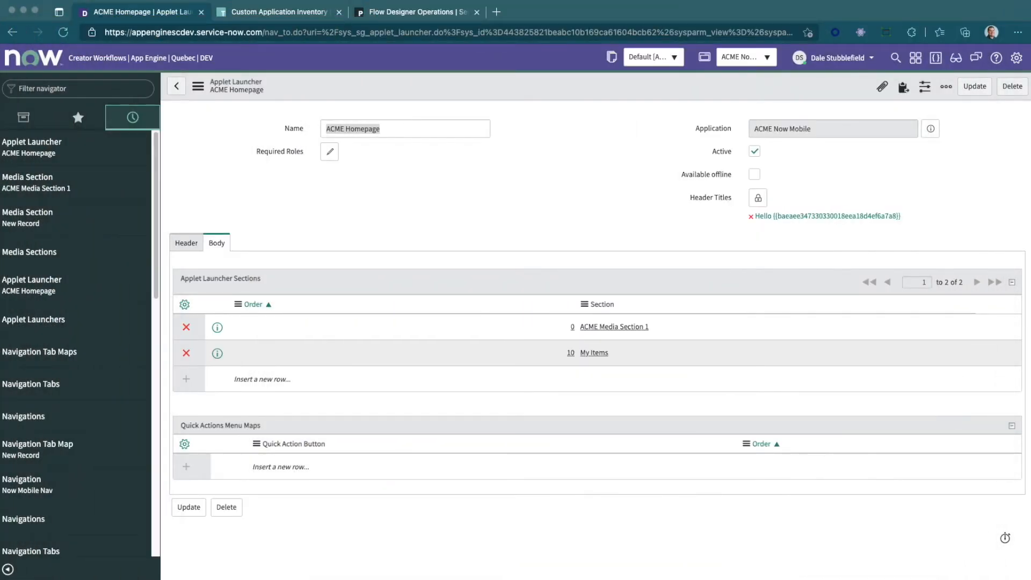
left_click(550, 218)
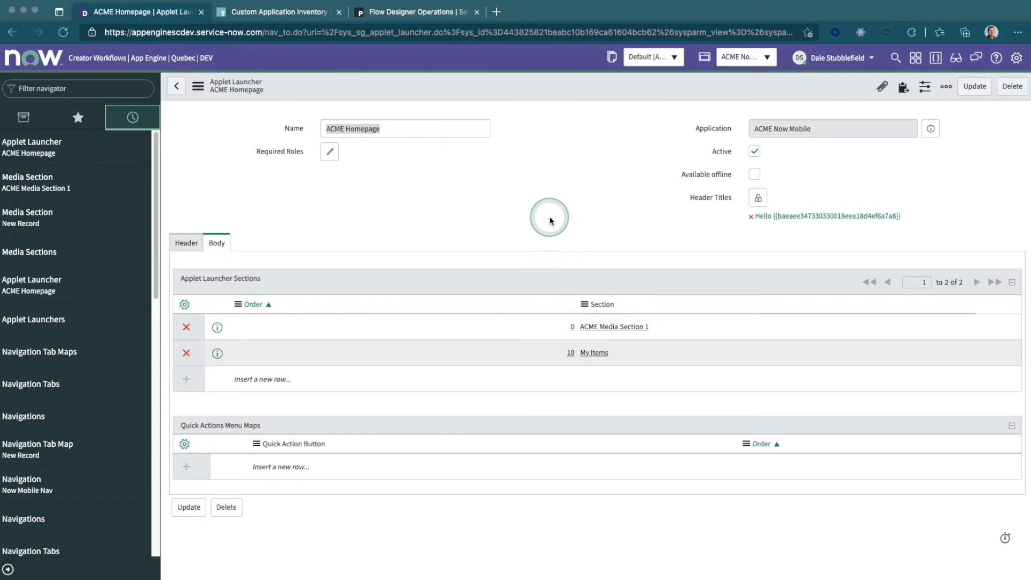
left_click(34, 114)
left_click(70, 121)
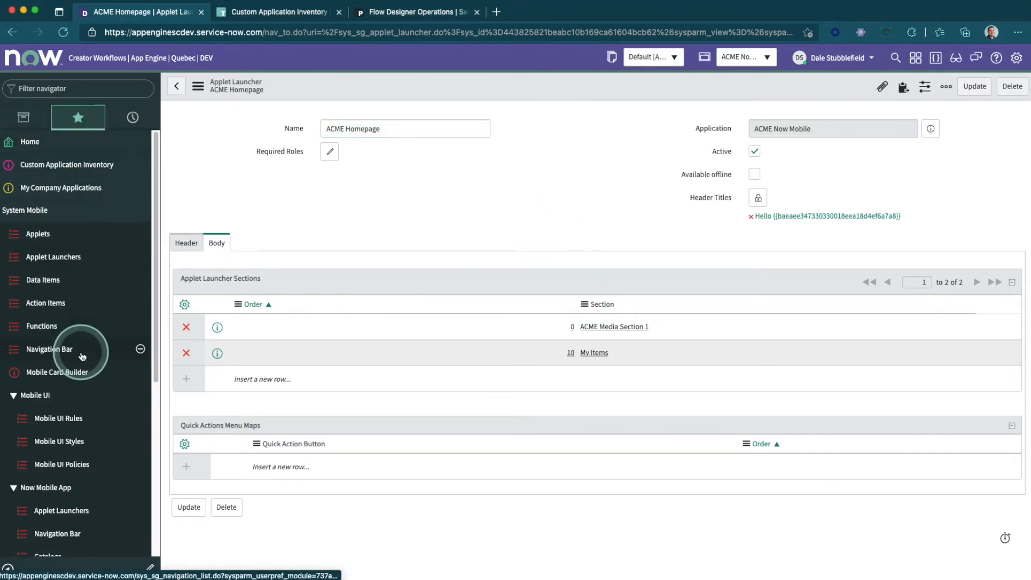
scroll(83, 352, "down", 2)
scroll(83, 353, "up", 1)
- Add an applet launcher section row with order 3 and open the lookup list for its section
left_click(376, 380)
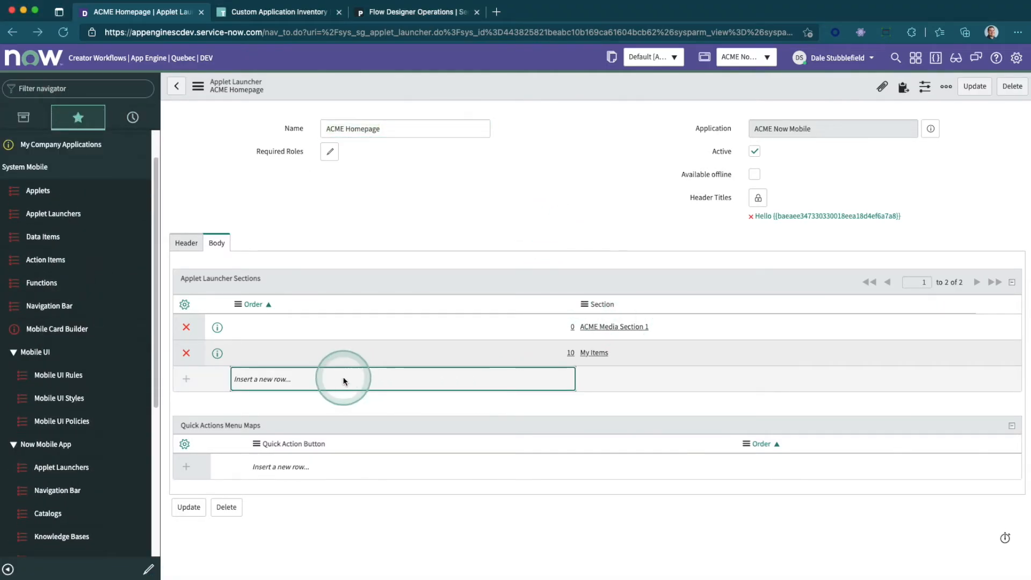
left_click(487, 330)
key("Tab")
left_click(681, 381)
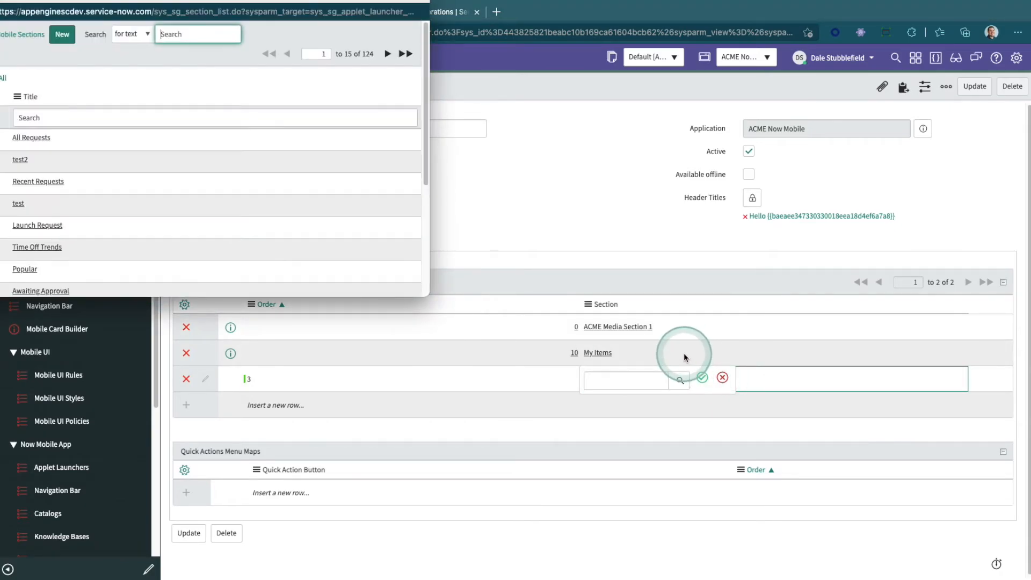
left_click_drag(305, 4, 570, 73)
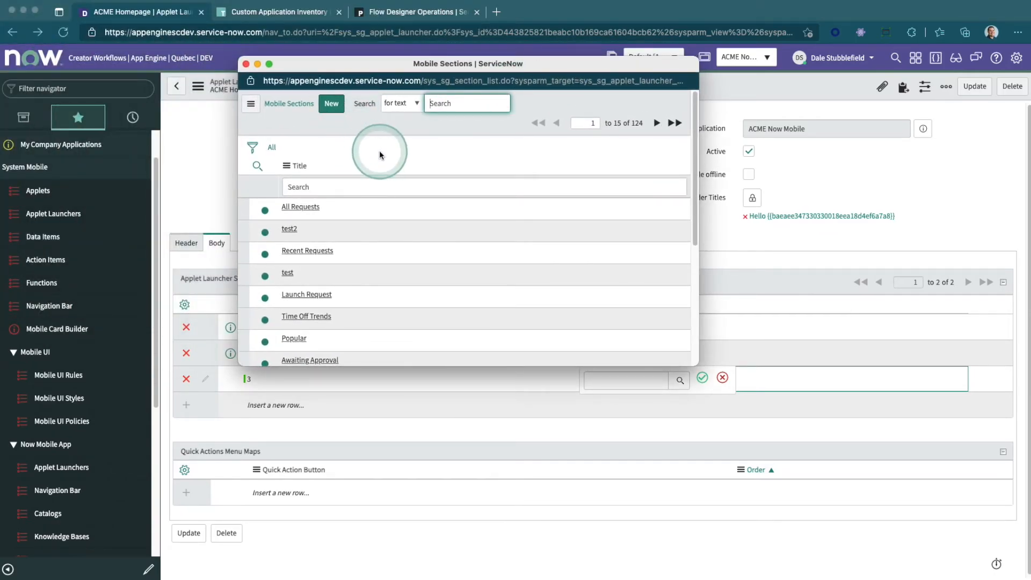
- Start a new Icon Section record from the mobile sections lookup and title it ACME Home Icon Section
left_click(332, 103)
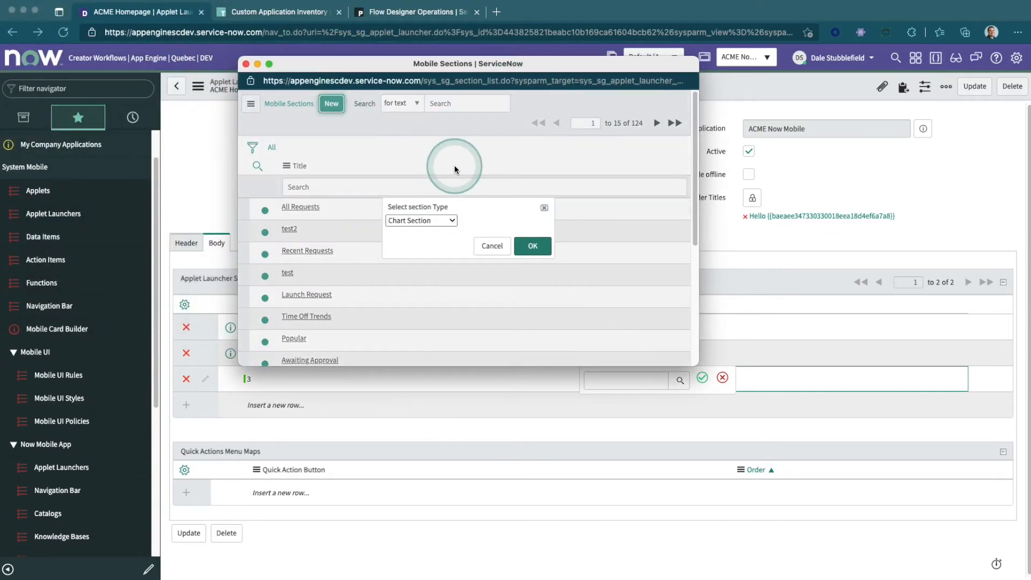
left_click(449, 220)
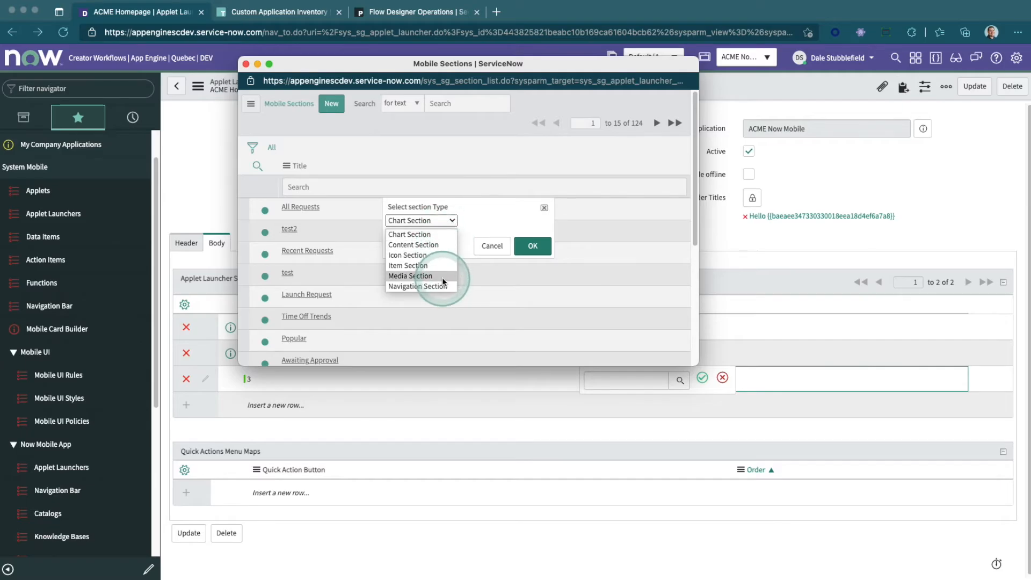
left_click(436, 254)
left_click(529, 246)
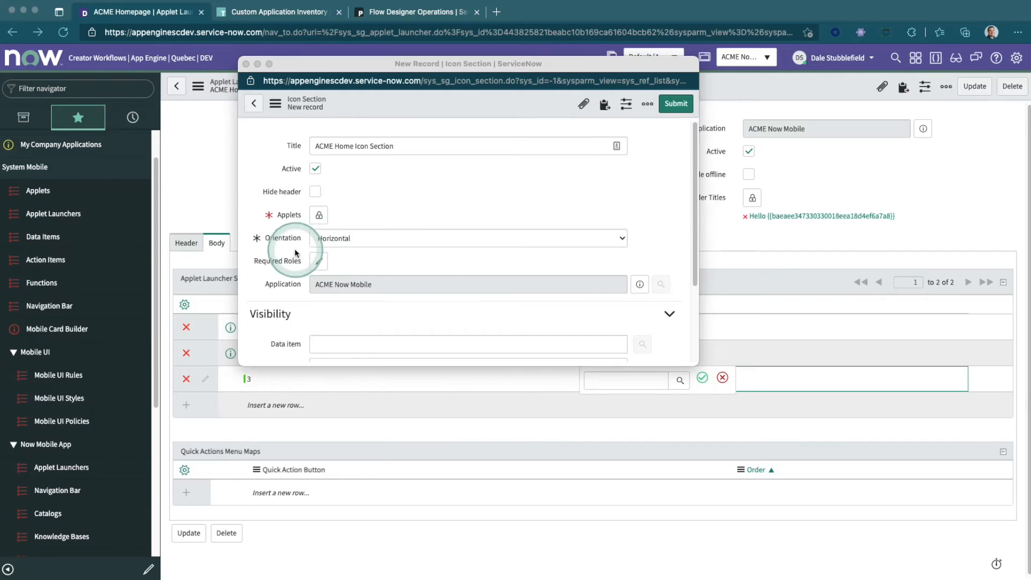
- Inspect the Applets field, keep the orientation as Horizontal and try to submit the icon section without applets
left_click(318, 216)
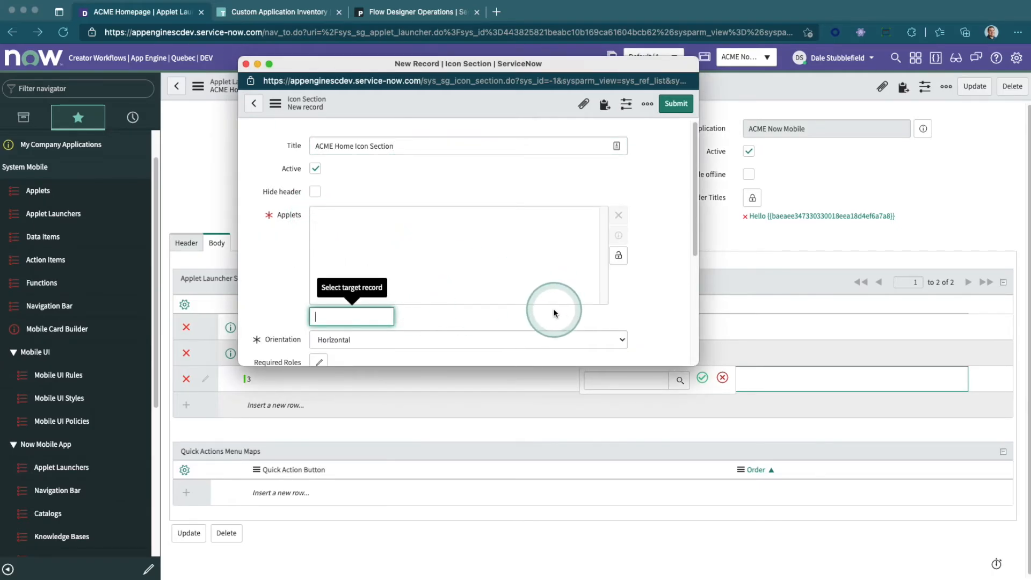
scroll(460, 271, "down", 2)
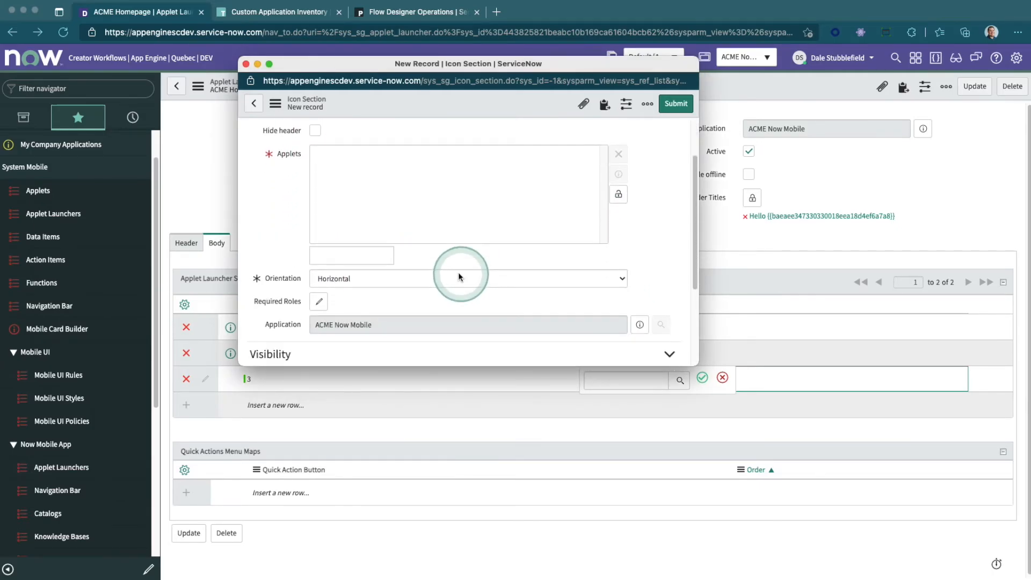
scroll(537, 214, "up", 1)
left_click(617, 180)
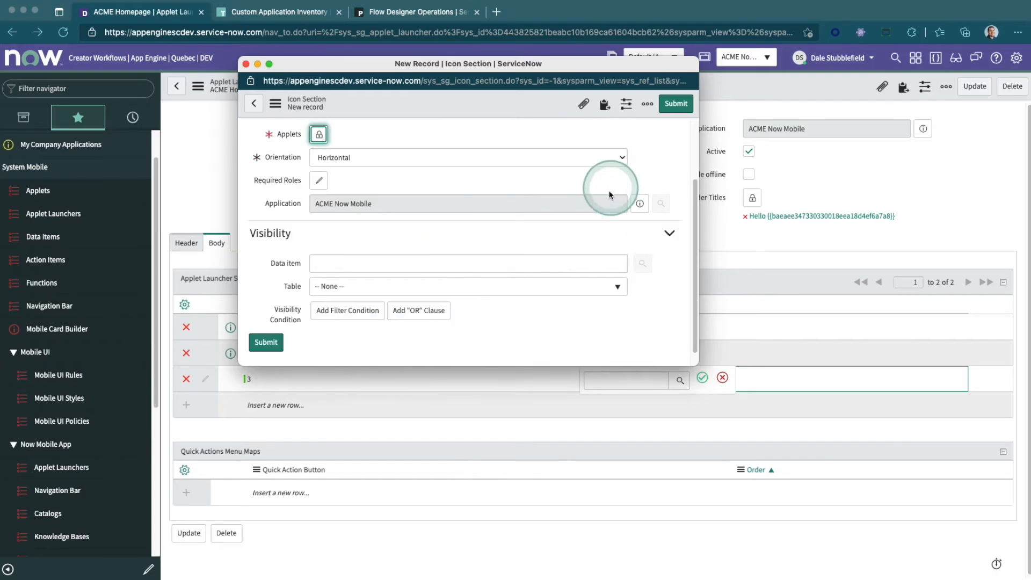
scroll(408, 263, "up", 3)
left_click(343, 239)
left_click(345, 256)
scroll(272, 290, "down", 3)
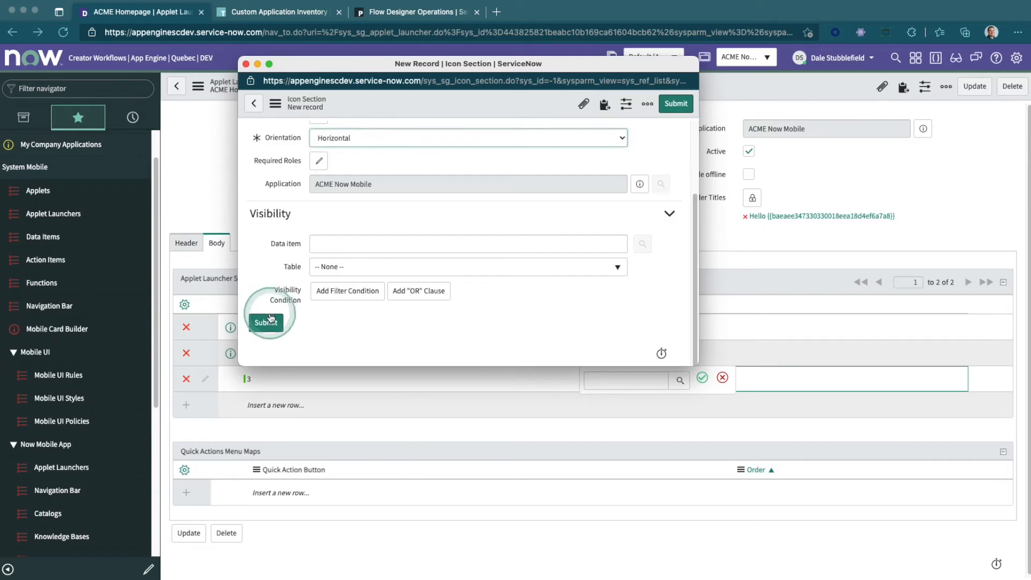
left_click(270, 322)
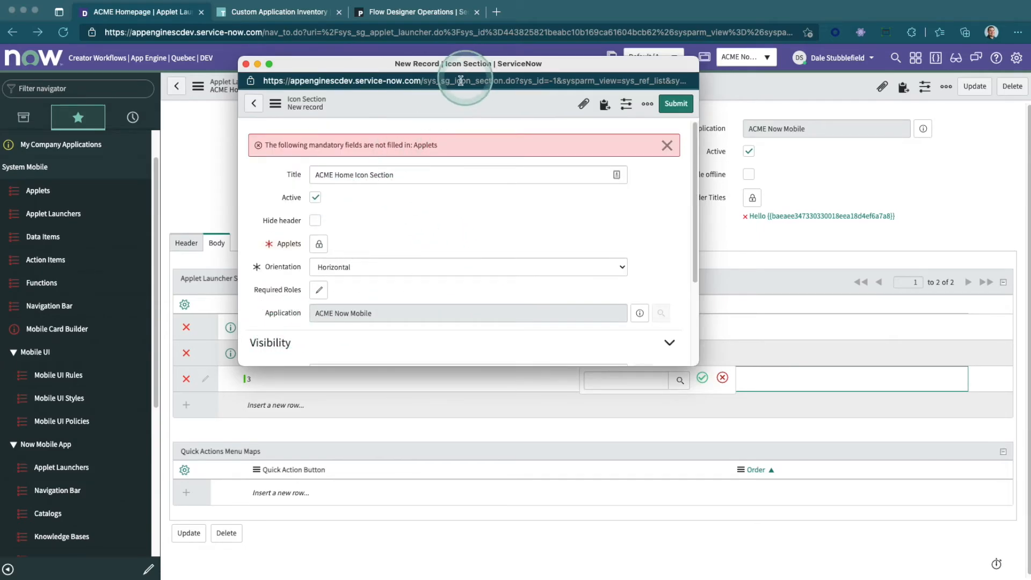
- Copy the table name sys_sg_icon_section from the new record's address and close that window without saving
left_click_drag(423, 81, 495, 81)
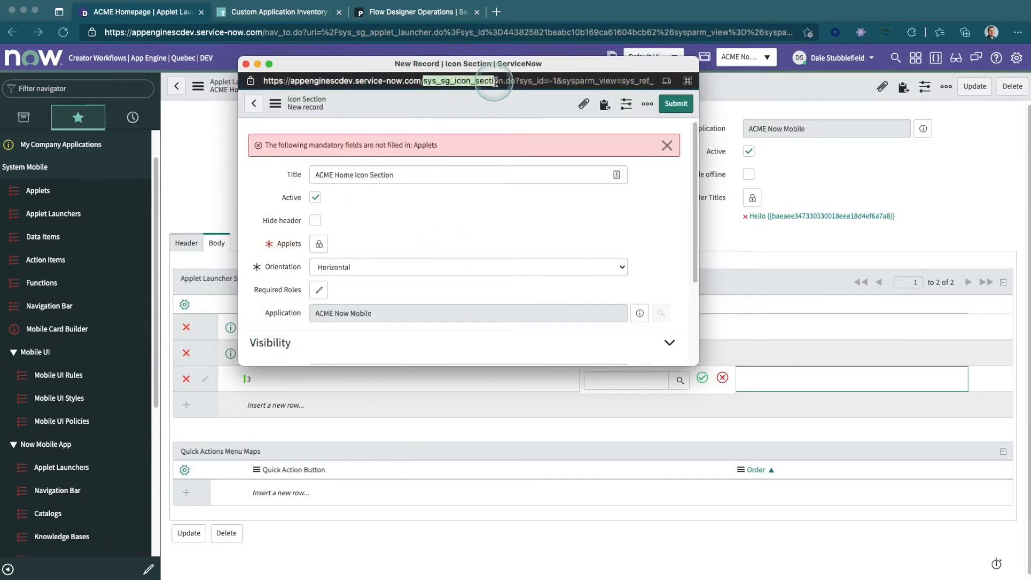
key("super+w")
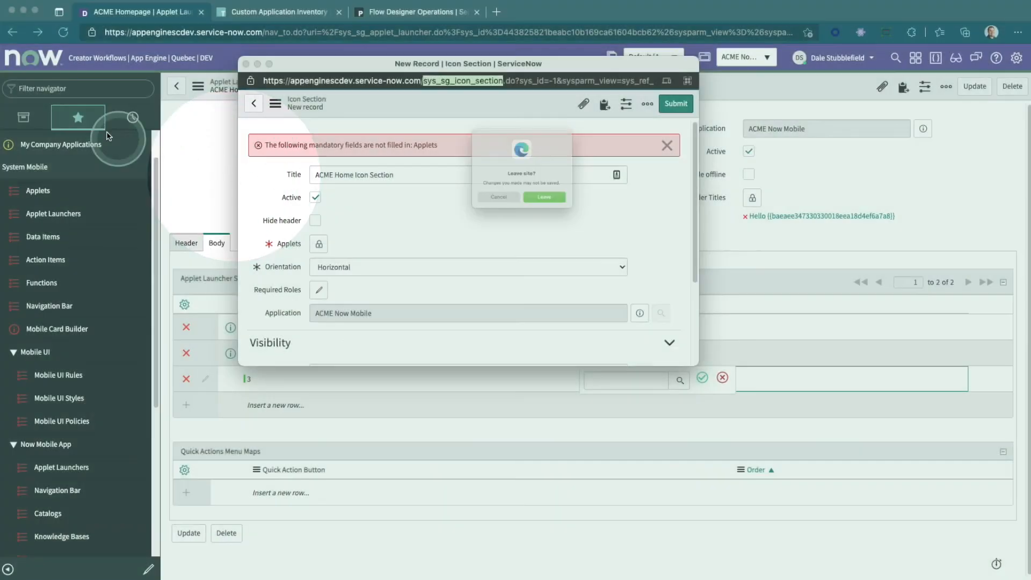
left_click(574, 210)
- Open the record list of the sys_sg_icon_section table, discarding the unsaved applet launcher changes
left_click(76, 89)
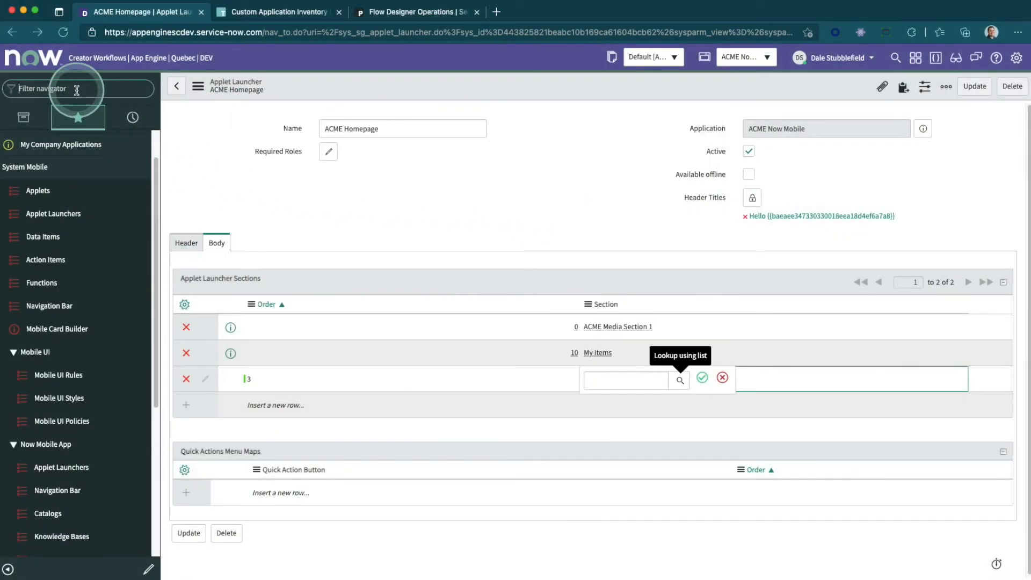
type("sys_sg_icon_section")
type(".list")
key("Return")
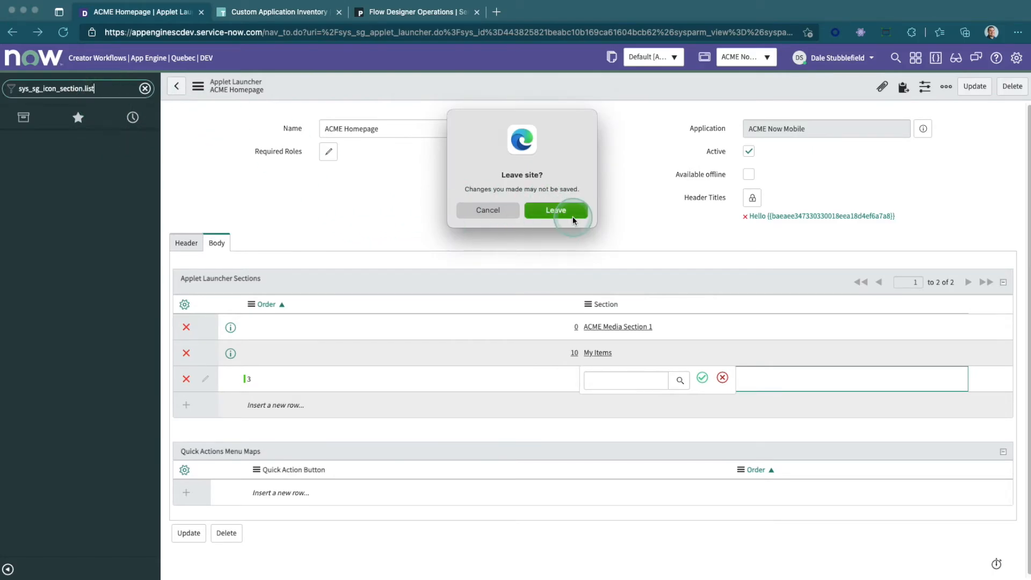
left_click(558, 206)
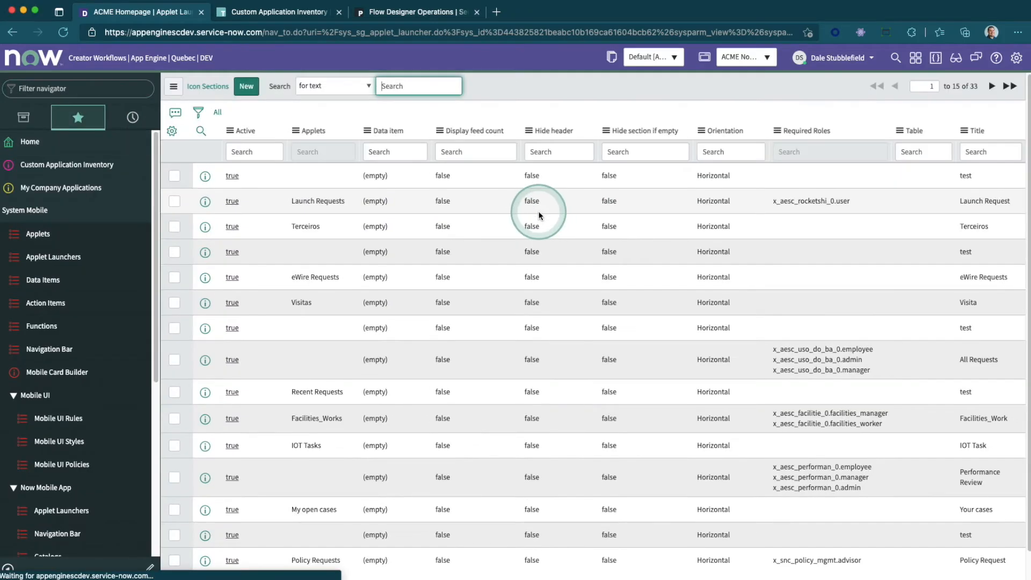
- Create a new icon section record and title it ACME Home Icon Section
left_click(246, 87)
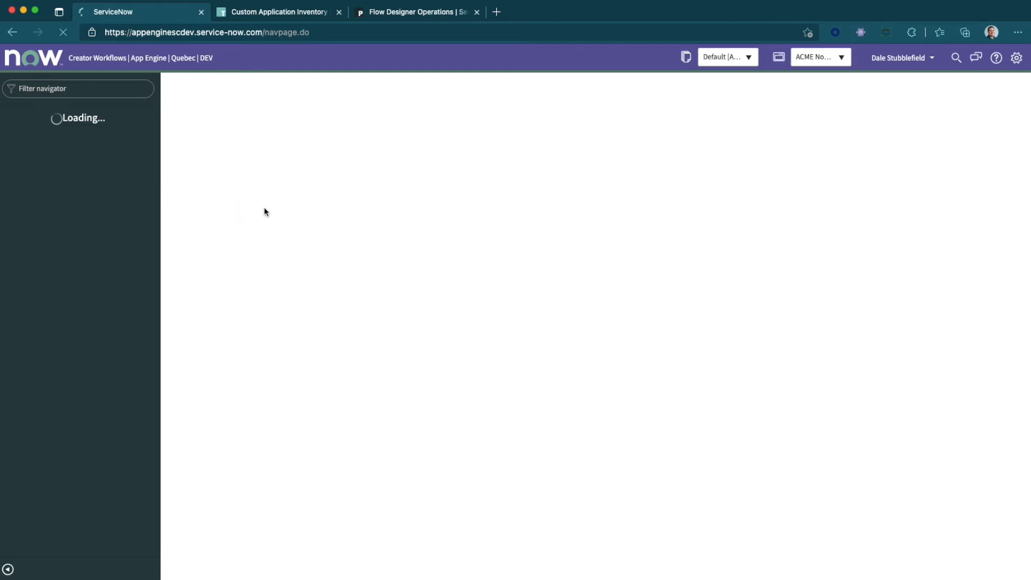
left_click(362, 132)
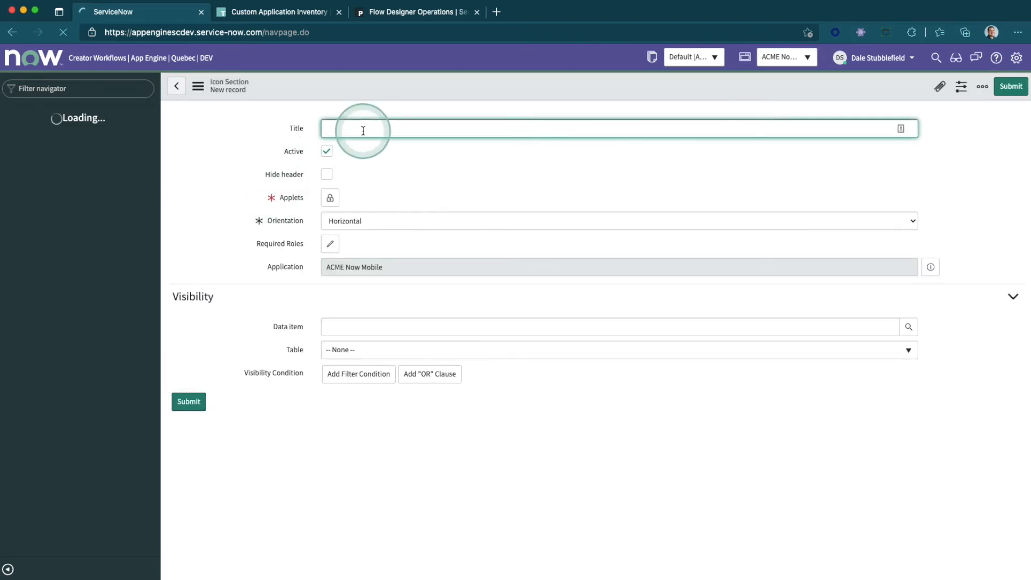
type("ACME Home I")
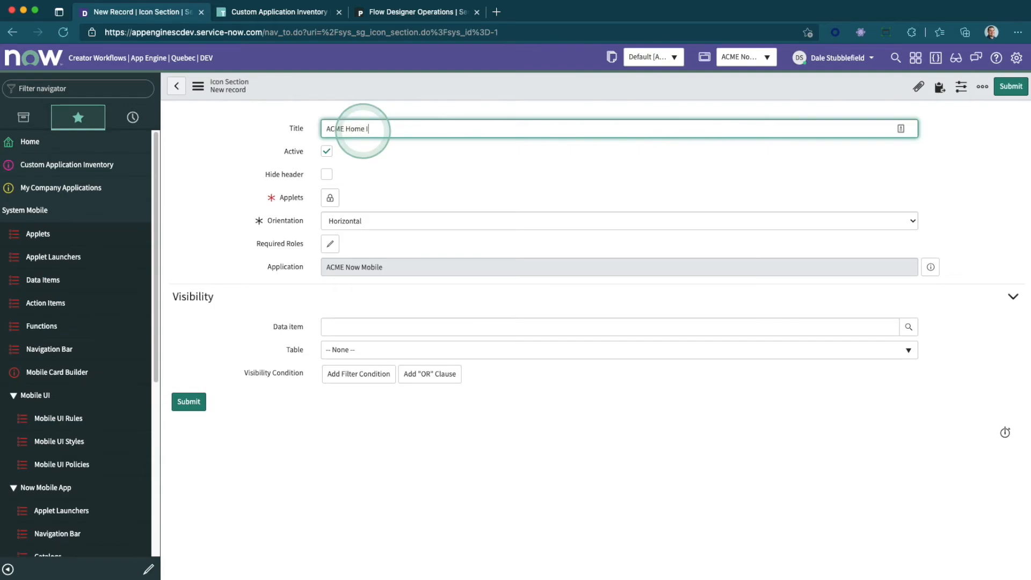
type("con Section")
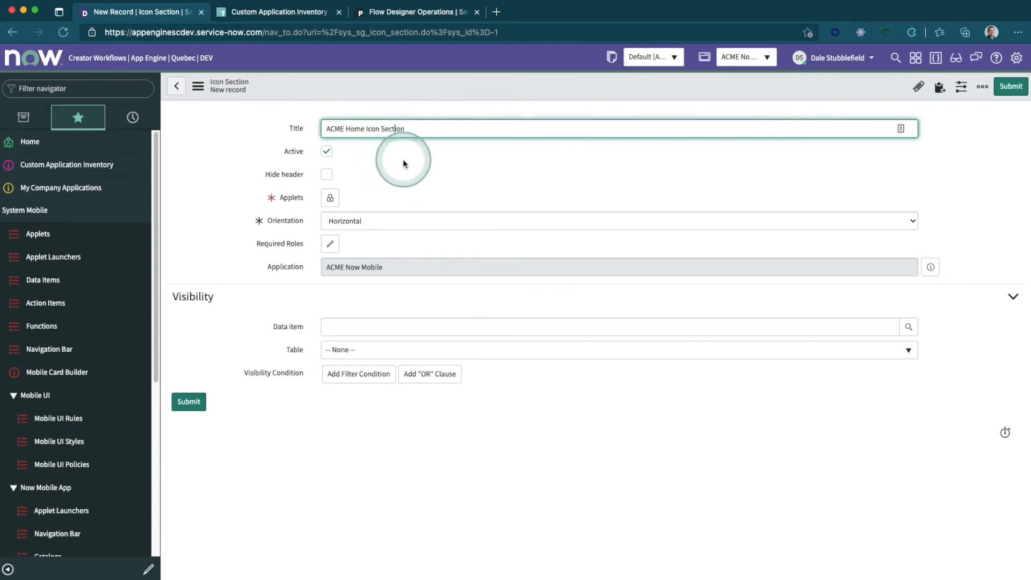
- Unlock the icon section's Applets field, search the applet list for names containing "my requ" and add My Requests
left_click(330, 198)
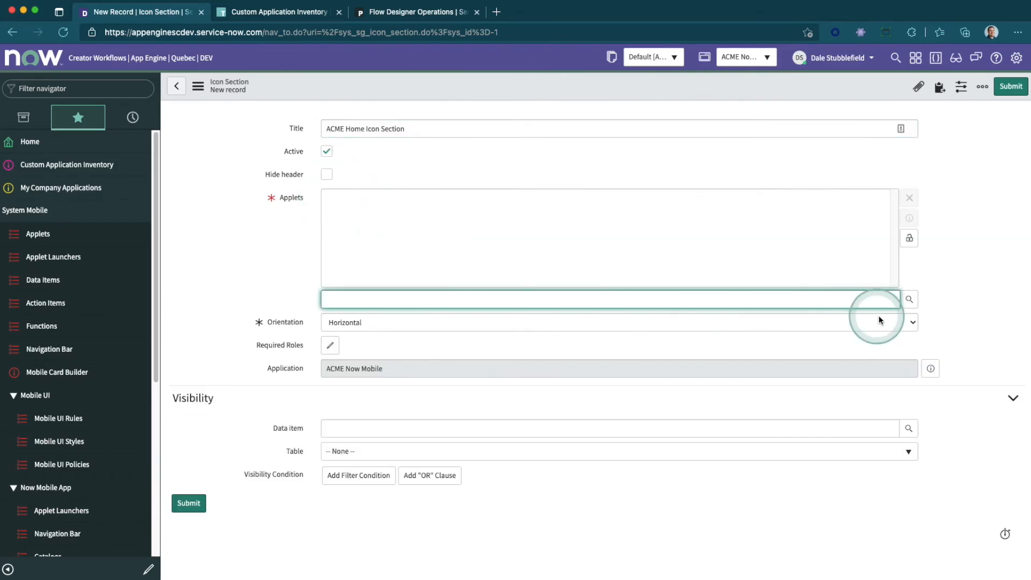
left_click(909, 299)
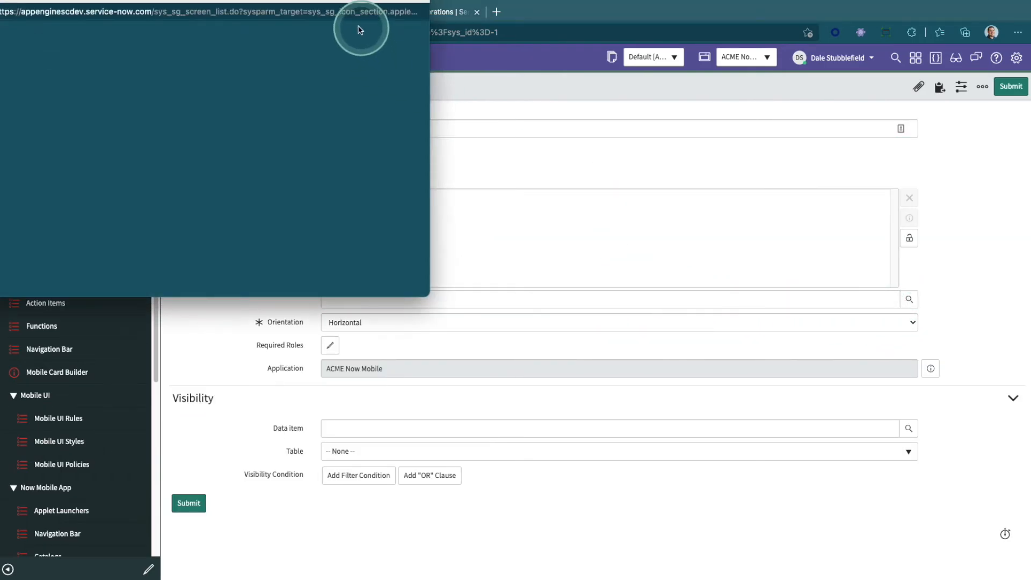
left_click_drag(321, 2, 659, 80)
left_click(463, 200)
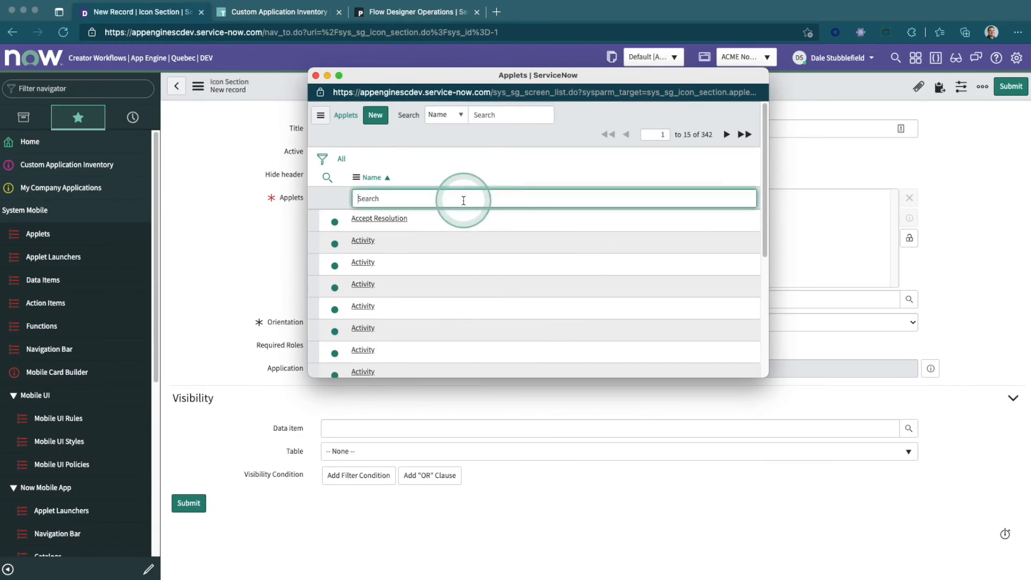
type("*my requ")
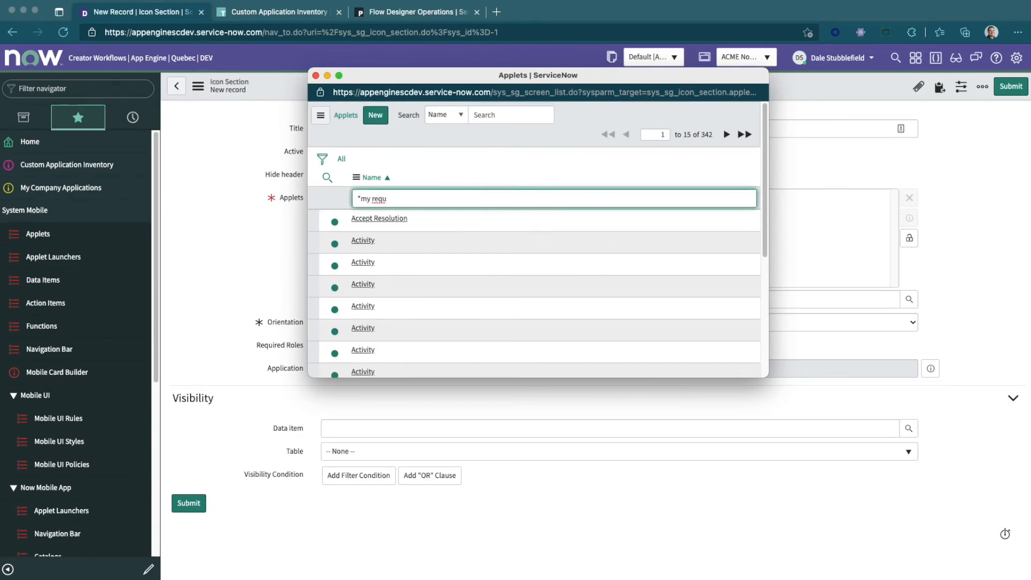
key("Return")
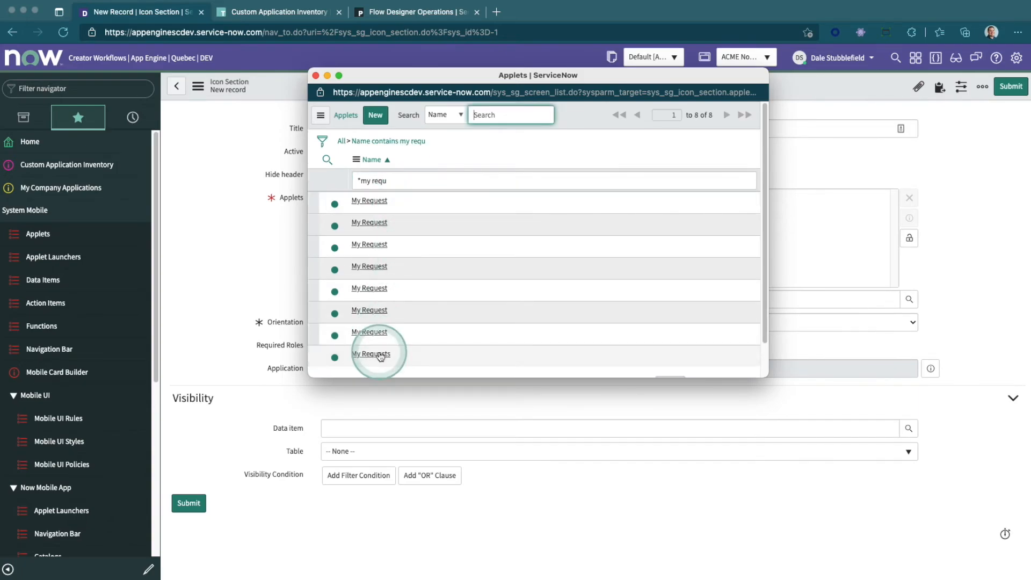
left_click(376, 350)
- Add the Browse Catalog applet to the icon section's Applets field
left_click(823, 299)
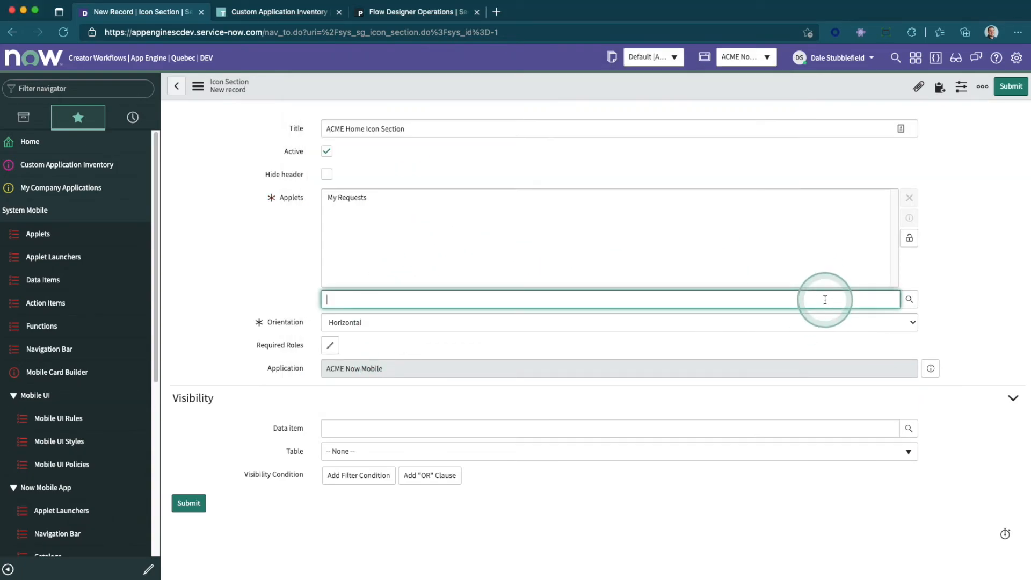
type("browse")
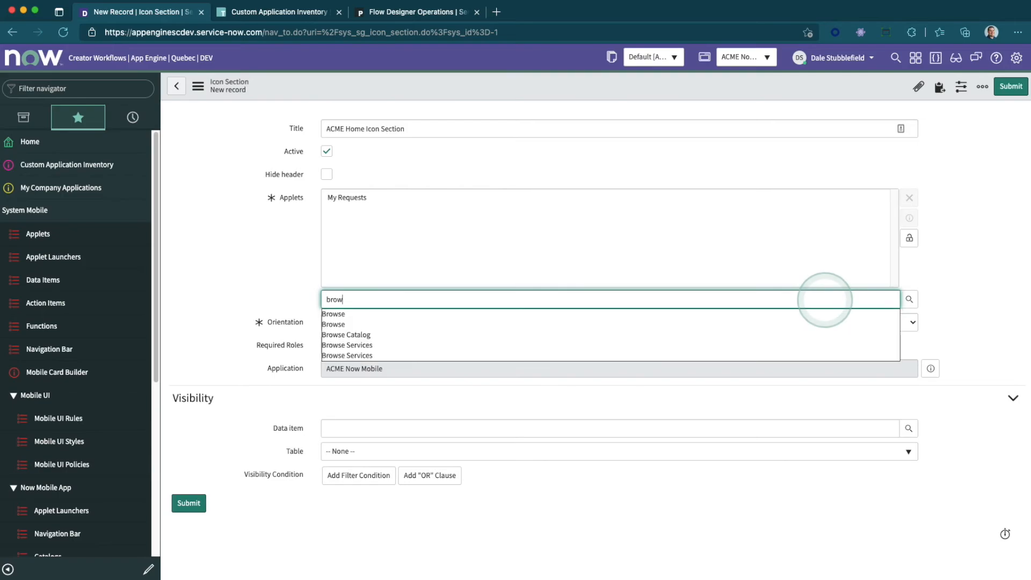
key("Down")
key("Down")
key("Down")
key("Return")
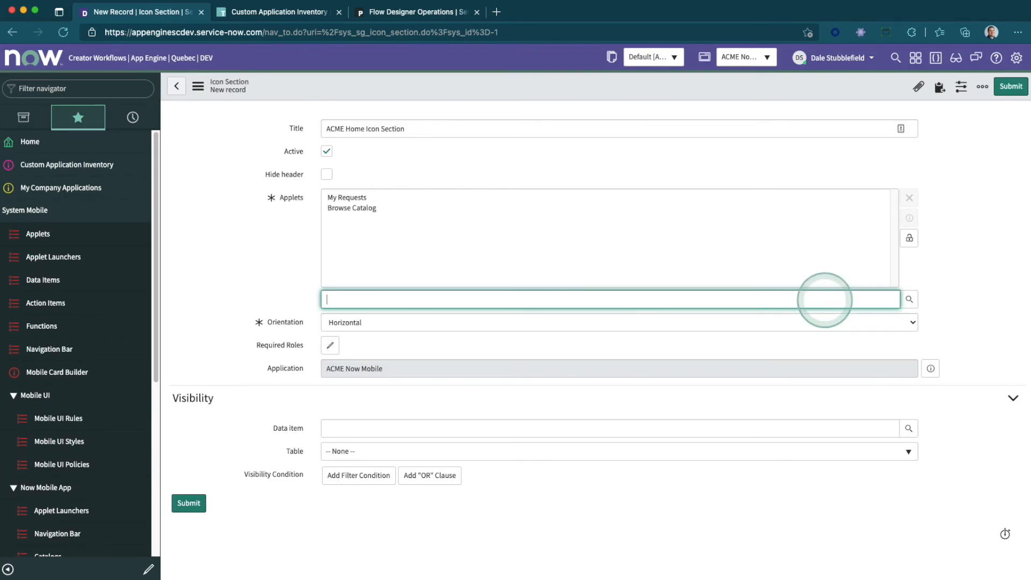
- Add the Browse Services applet to the icon section's Applets field
type("b")
key("Down")
key("Down")
key("Down")
key("Down")
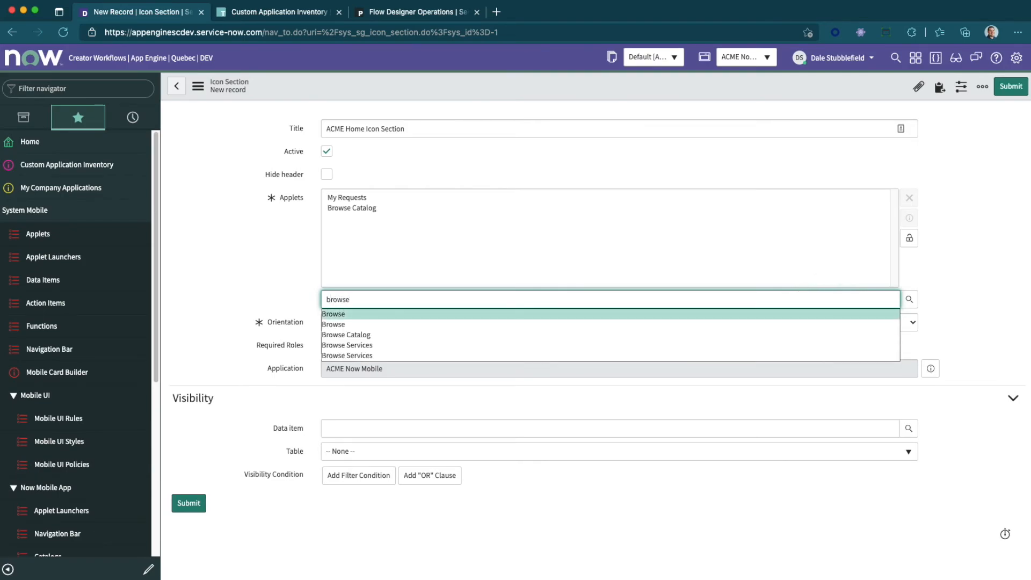
key("Return")
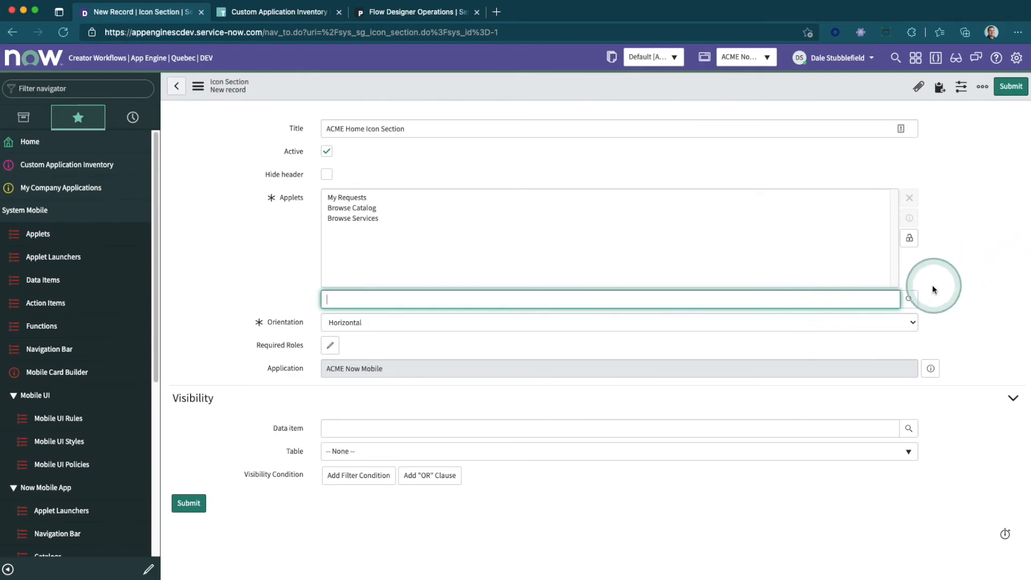
left_click(909, 299)
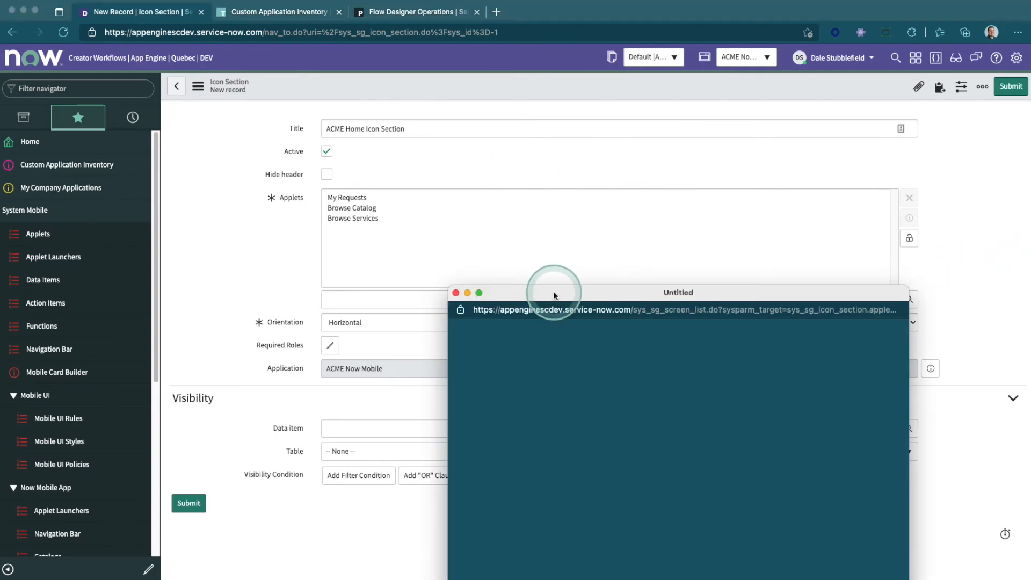
left_click_drag(552, 290, 472, 202)
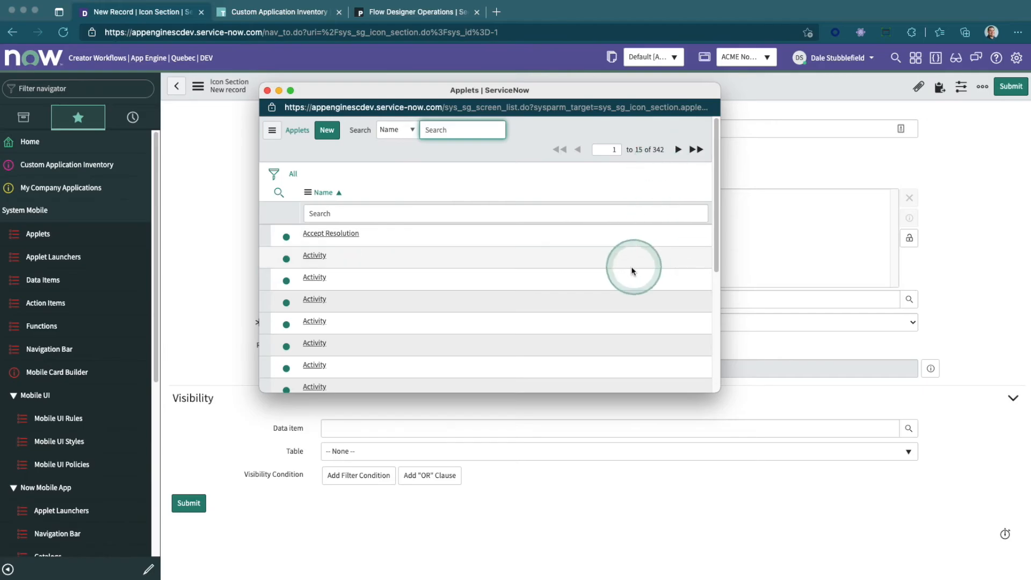
scroll(627, 265, "down", 5)
scroll(537, 231, "up", 5)
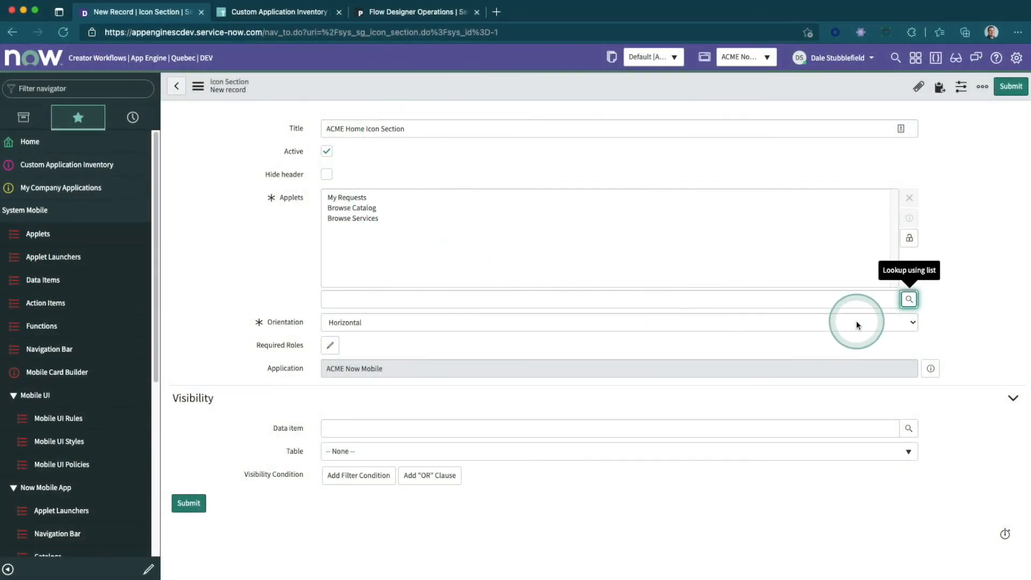
- Lock the Applets field and save the ACME Home Icon Section record
left_click(909, 238)
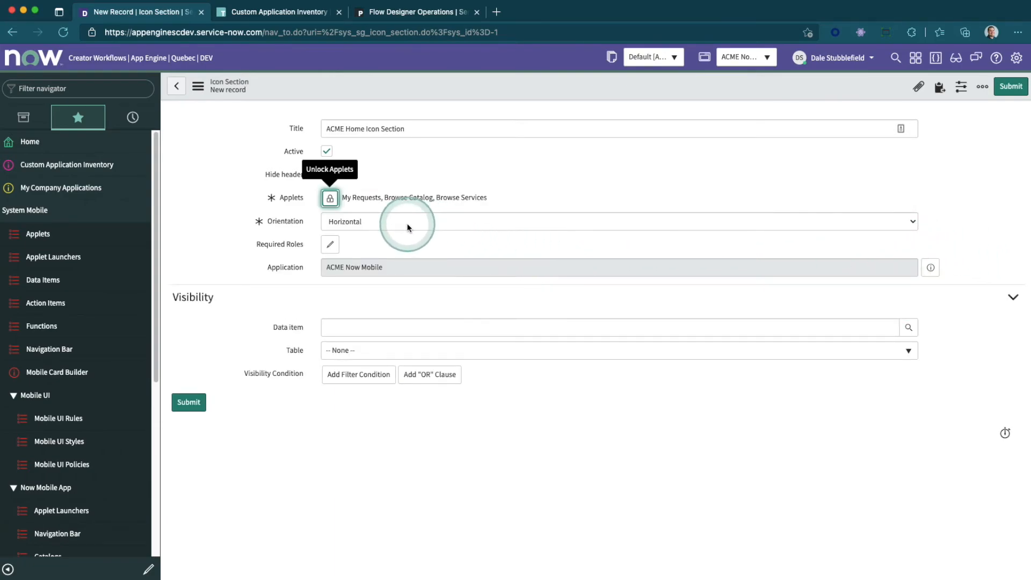
right_click(510, 85)
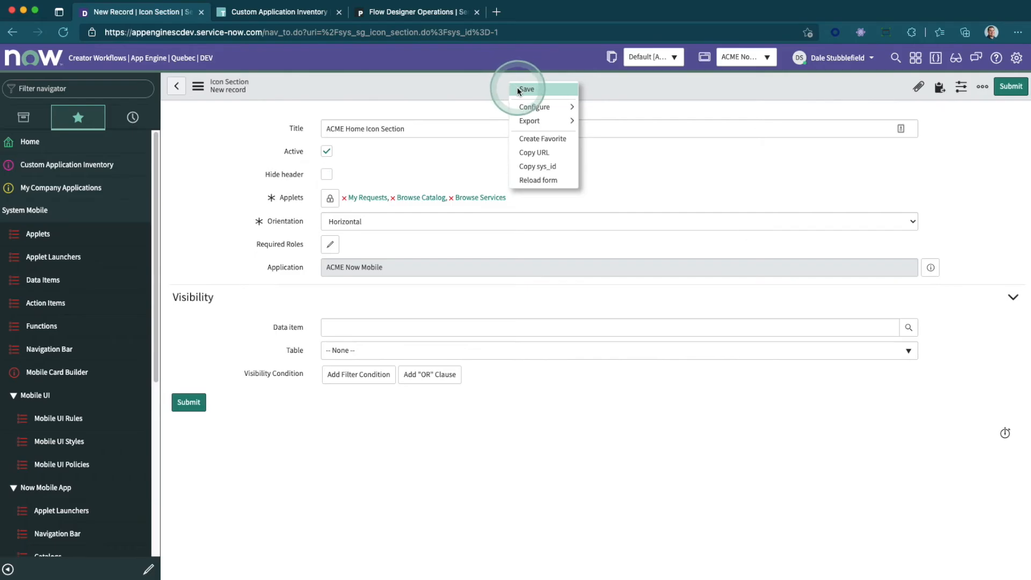
left_click(518, 90)
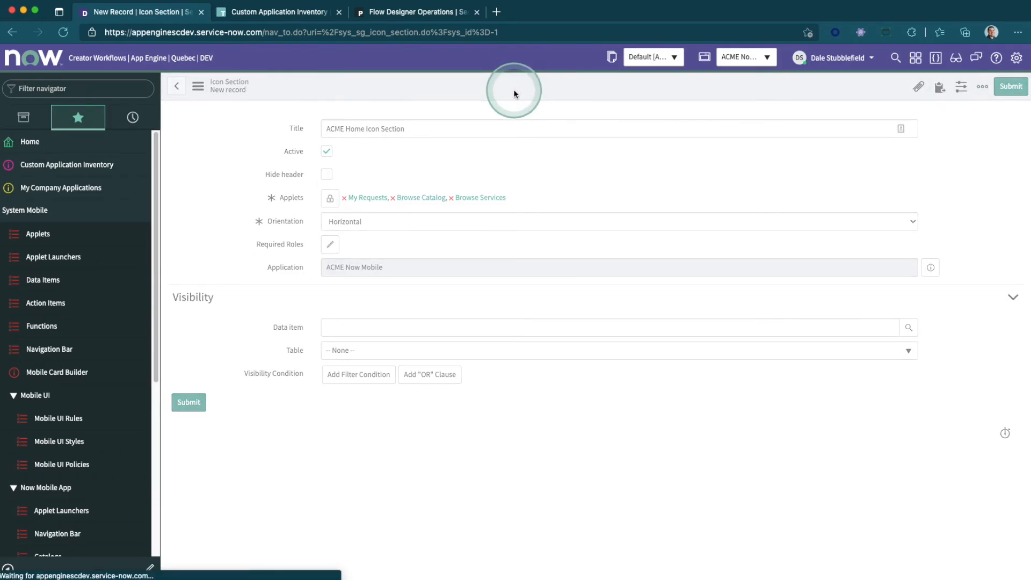
- Reopen the ACME Homepage applet launcher from the history, add ACME Home Icon Section to its sections with order 3, and save
left_click(135, 118)
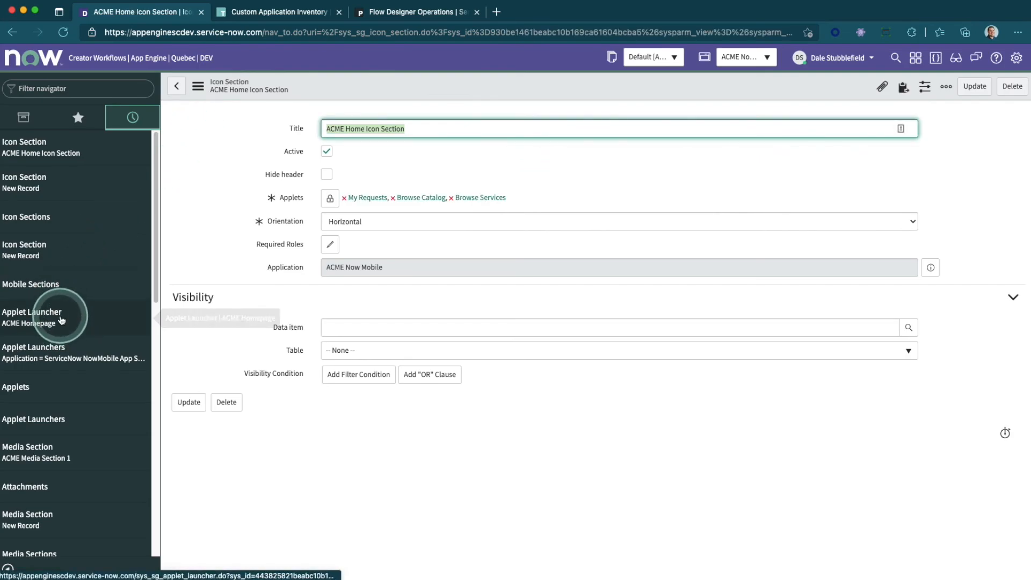
left_click(61, 321)
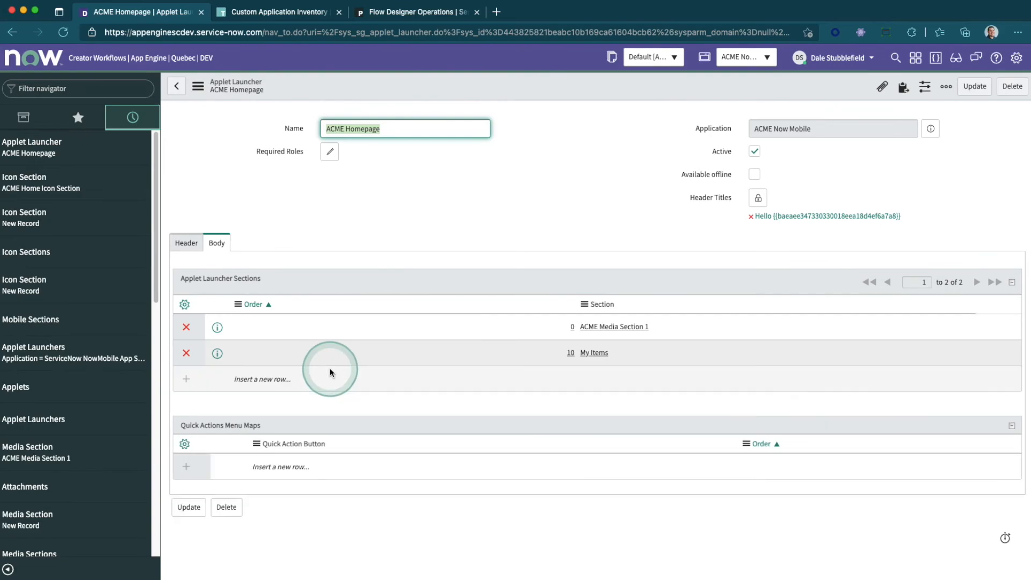
left_click(341, 386)
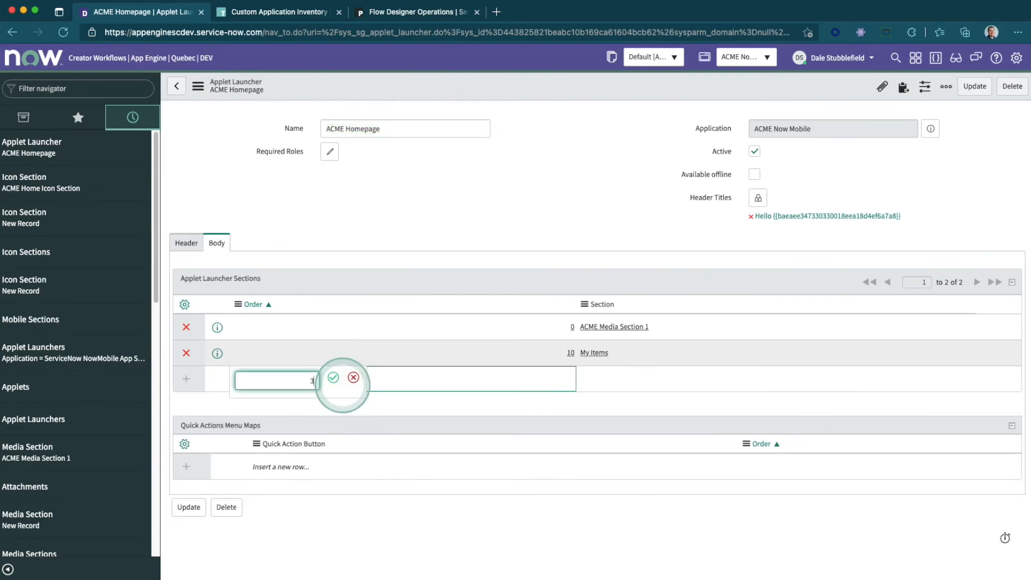
type("3")
key("Tab")
type("acme home")
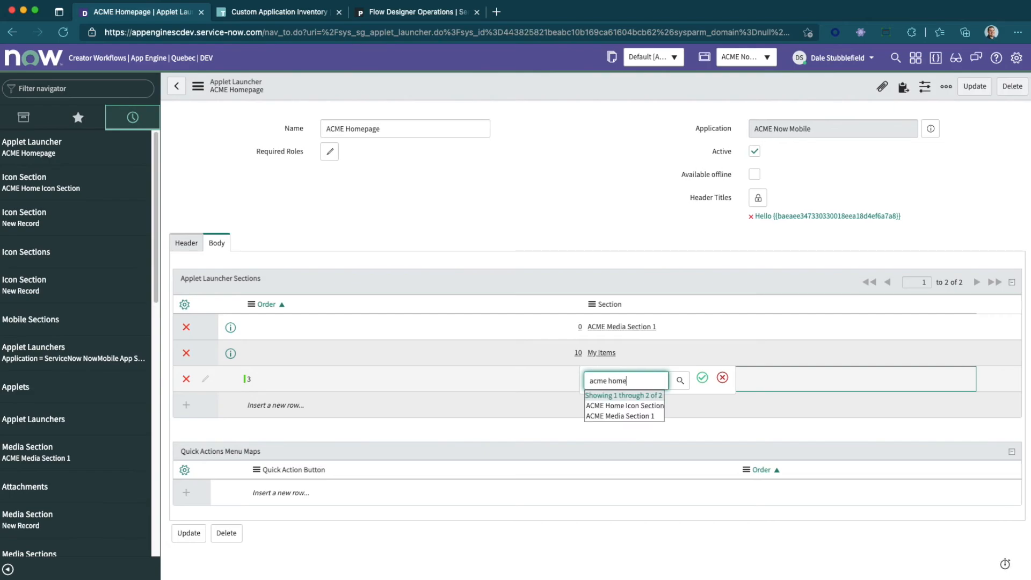
key("Down")
key("Return")
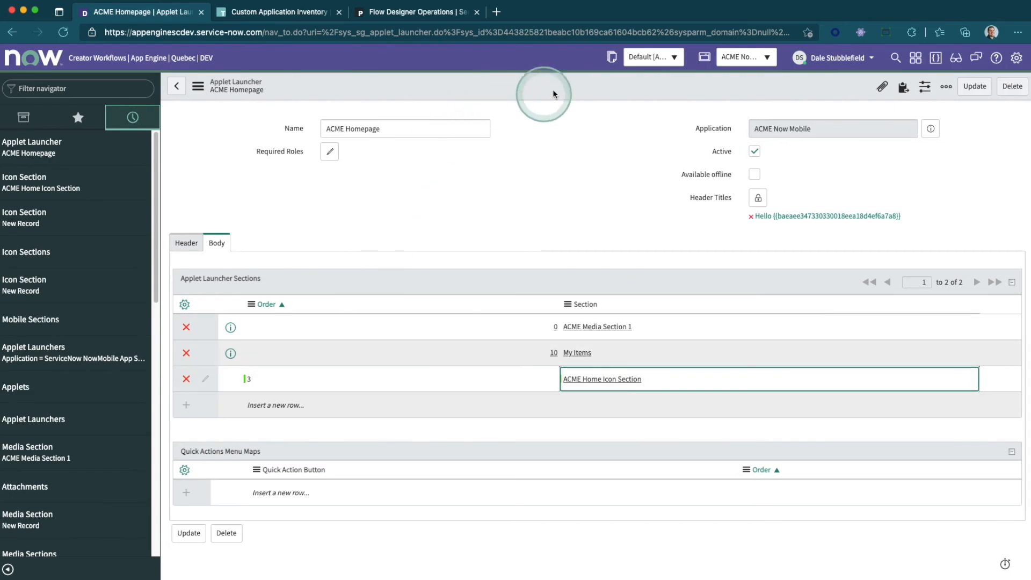
right_click(588, 85)
left_click(596, 92)
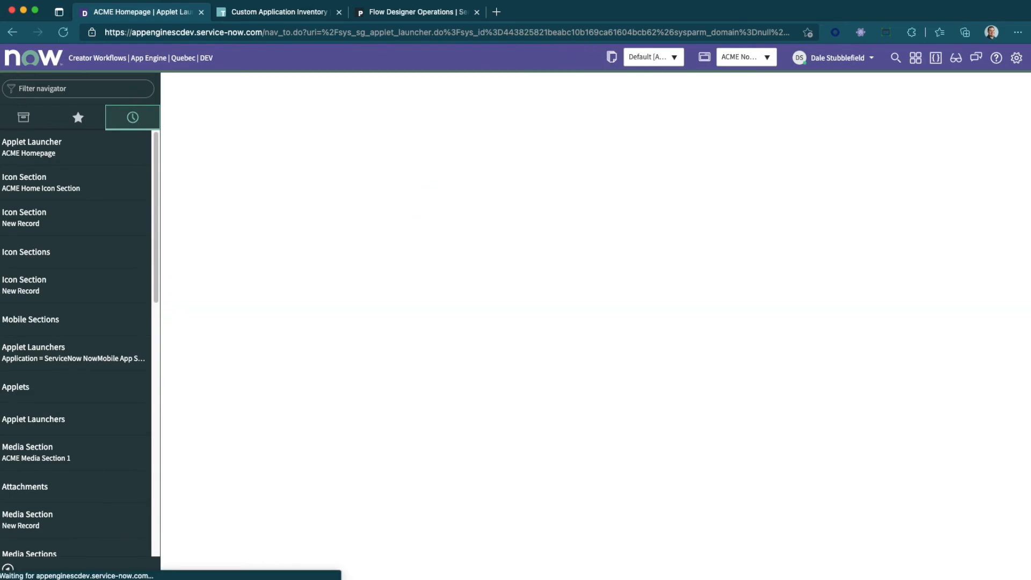
- Bring the phone preview into view to check the icon section on the For Me page, and return to the applet launcher
left_click_drag(0, 80, 472, 5)
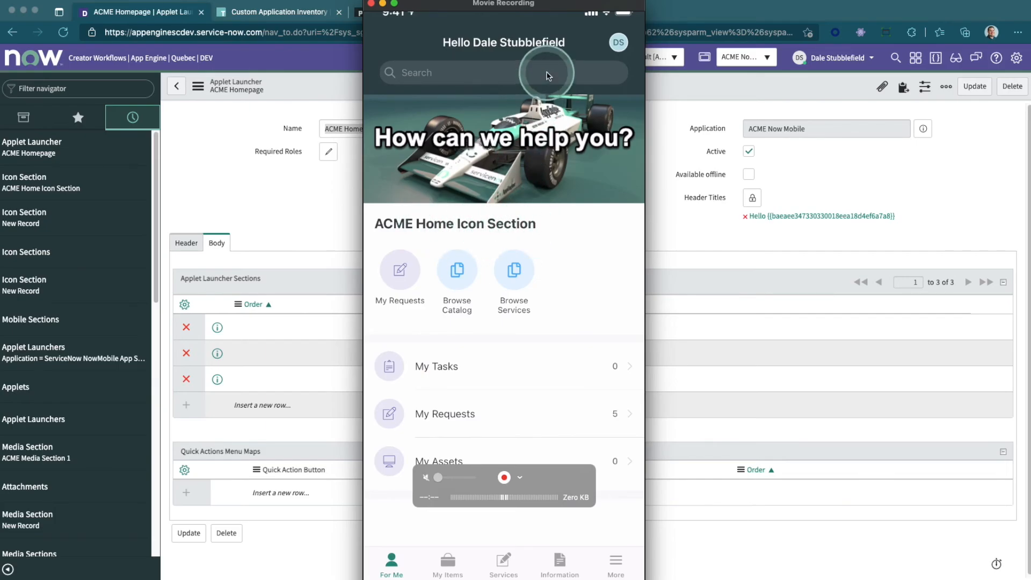
left_click_drag(545, 8, 0, 7)
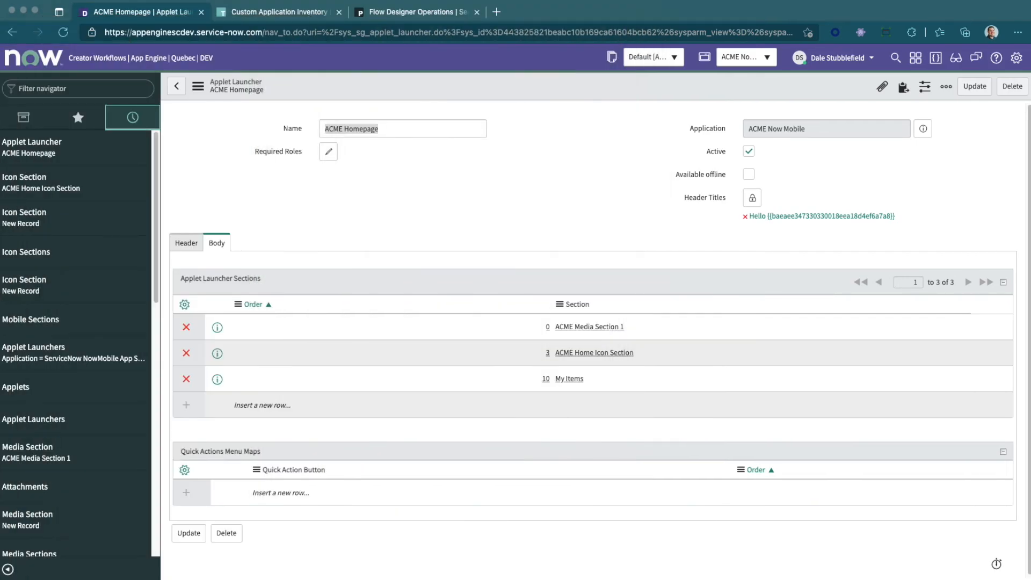
left_click(658, 248)
- Open ACME Home Icon Section from the applet launcher, enable Hide header and update the record
left_click(573, 358)
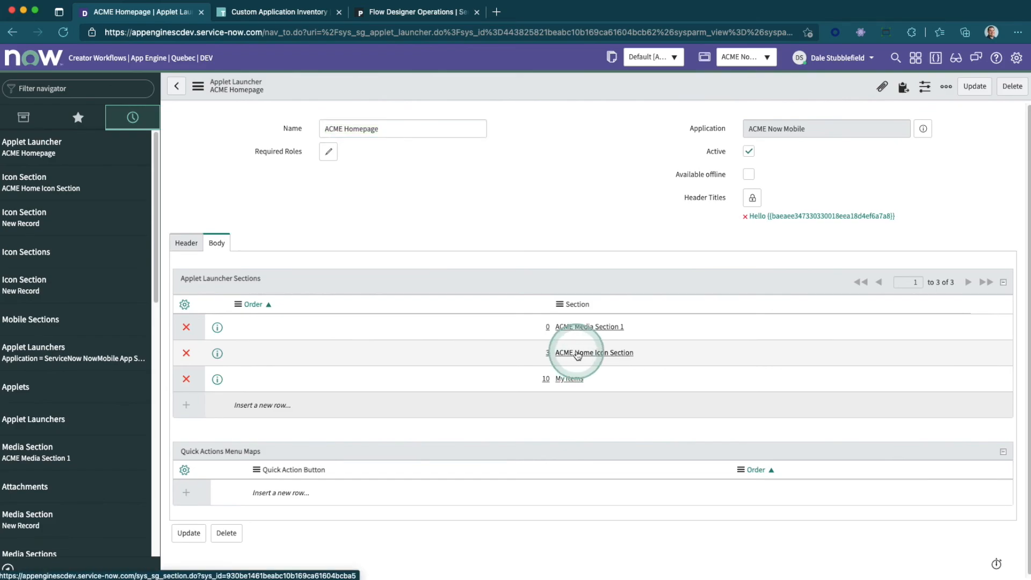
left_click(577, 354)
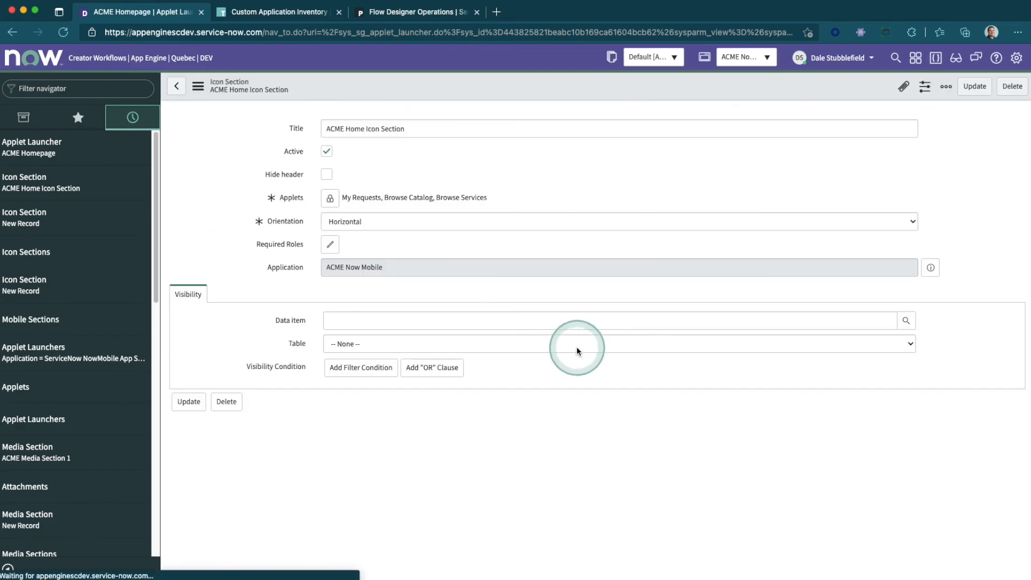
left_click(326, 174)
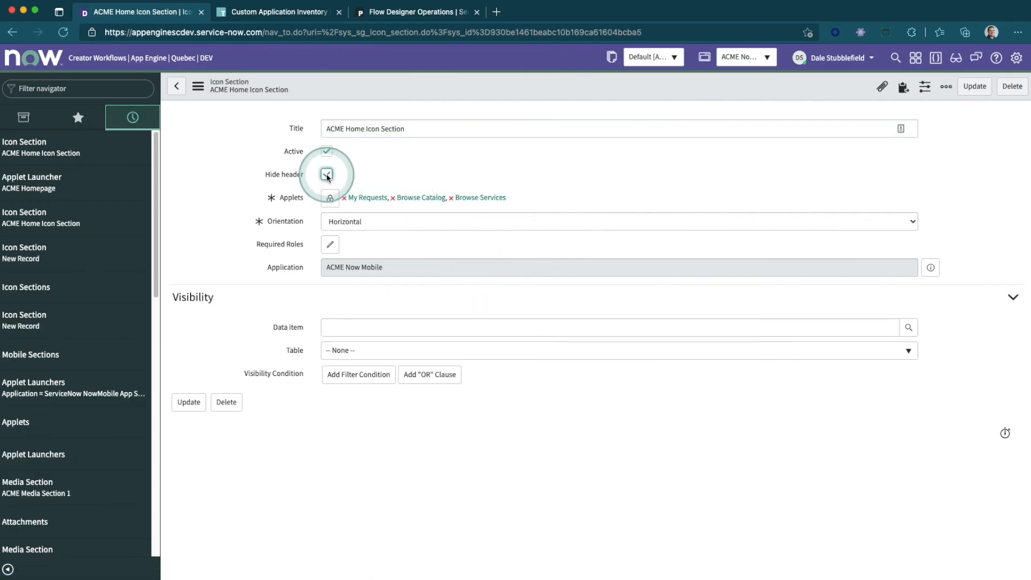
left_click(974, 86)
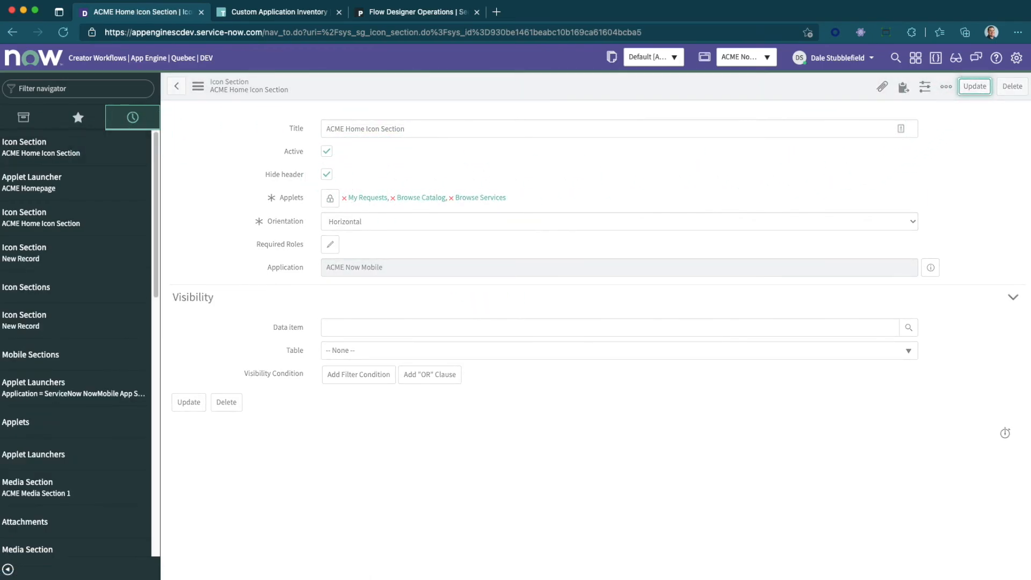
- Bring the phone preview back over the browser to check the icon section's header
left_click_drag(373, 56, 473, 6)
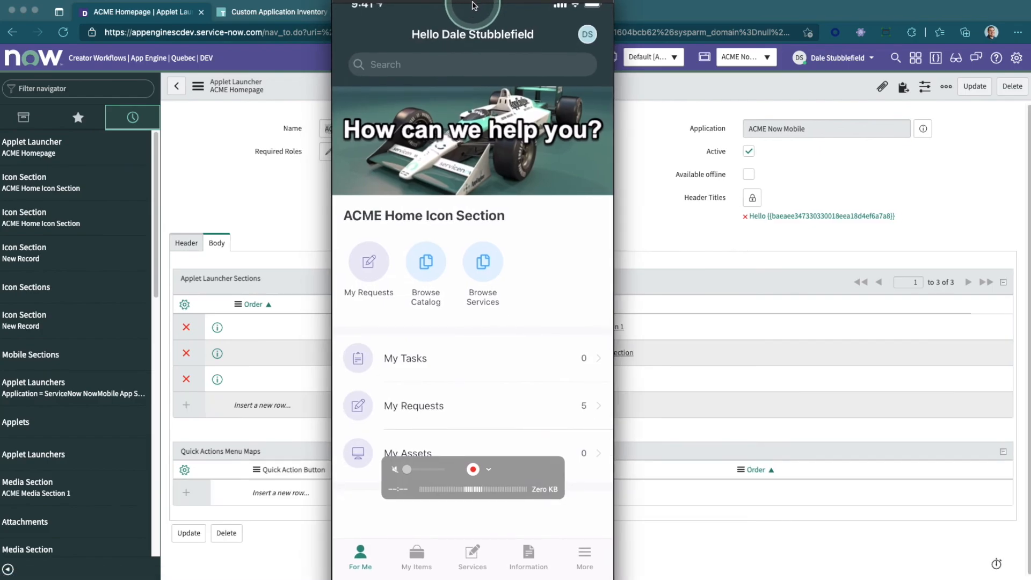